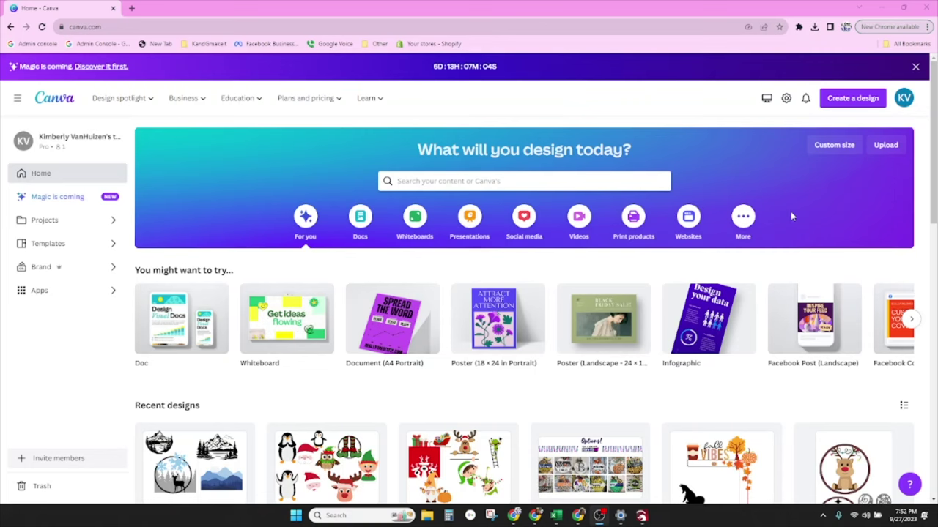
Step: Create a blank 24 x 18 in design and add a circle shape to the page
{"action": "left_click", "coordinate": [853, 100]}
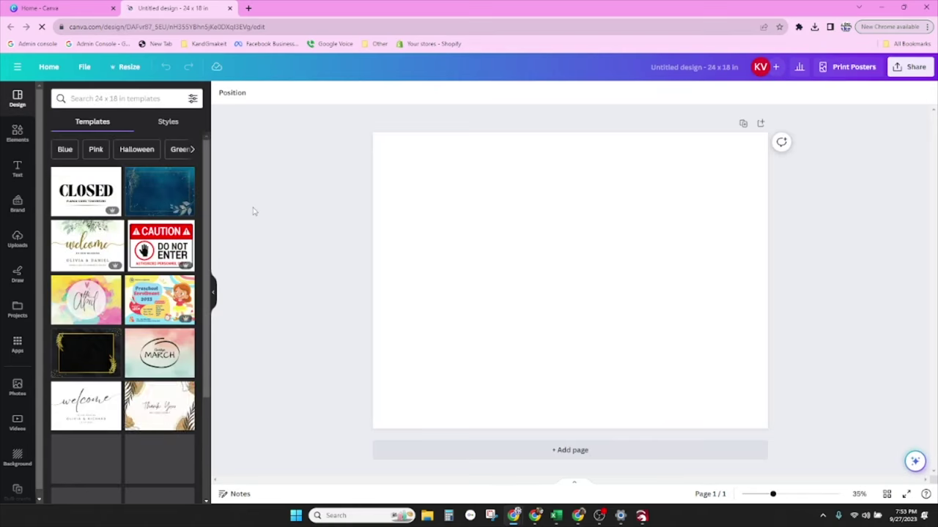
{"action": "left_click", "coordinate": [16, 134]}
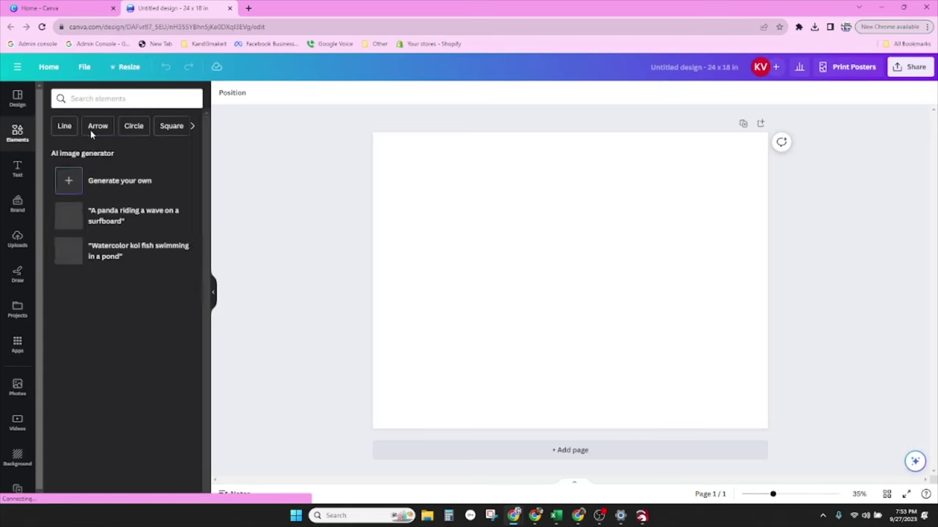
{"action": "left_click", "coordinate": [137, 124]}
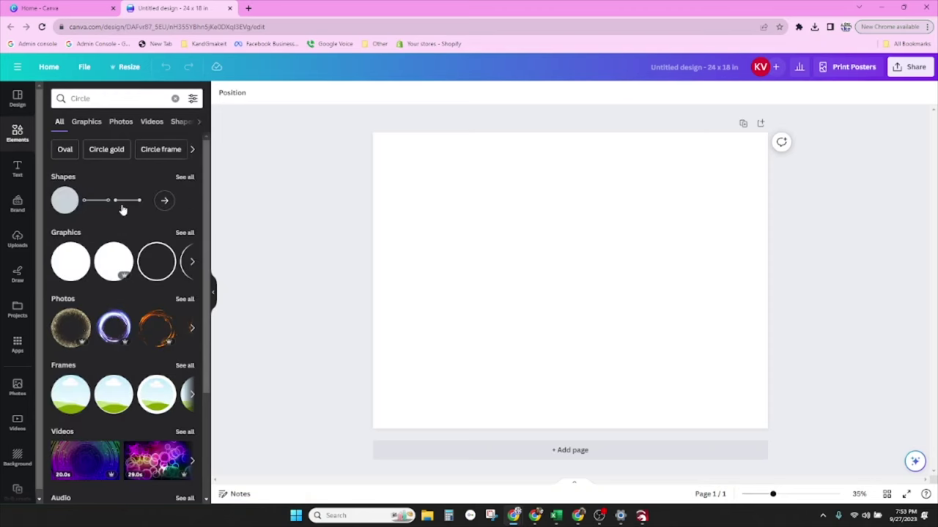
{"action": "left_click", "coordinate": [59, 208]}
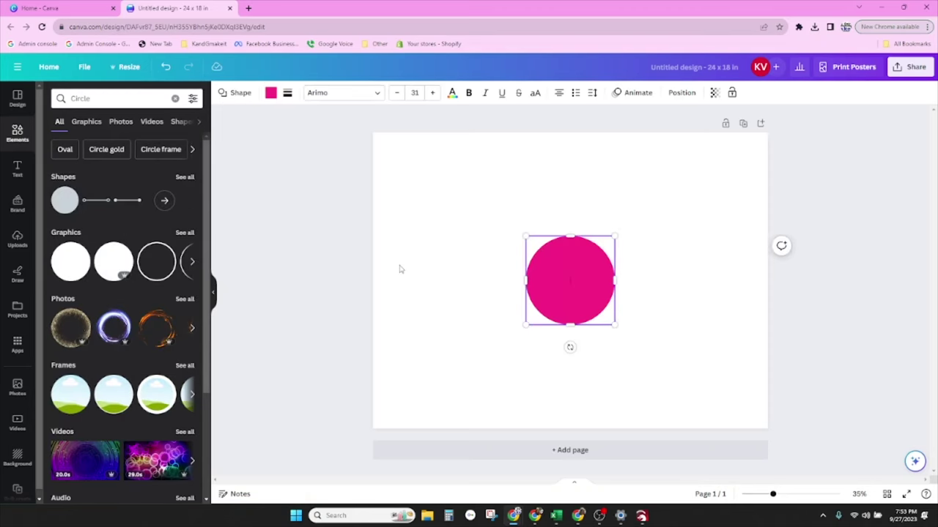
Step: Enlarge the circle, remove its fill colour and give it a solid border with a weight of 32
{"action": "left_click_drag", "start_coordinate": [613, 235], "coordinate": [644, 207]}
{"action": "left_click", "coordinate": [270, 93]}
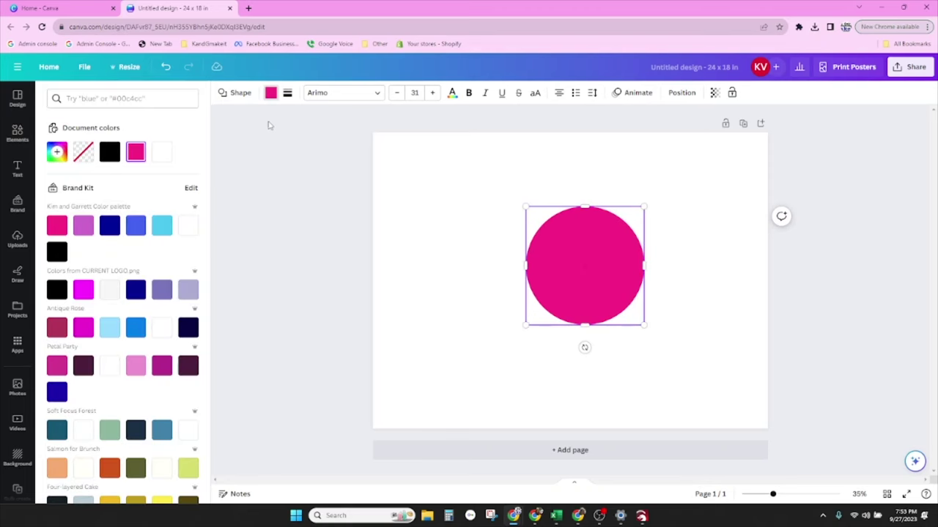
{"action": "left_click", "coordinate": [82, 154]}
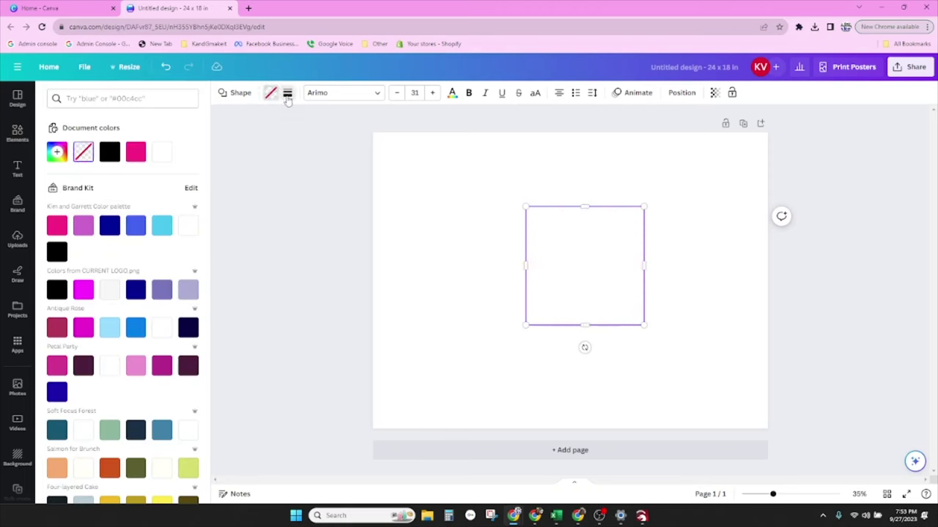
{"action": "left_click", "coordinate": [288, 95]}
{"action": "left_click", "coordinate": [334, 122]}
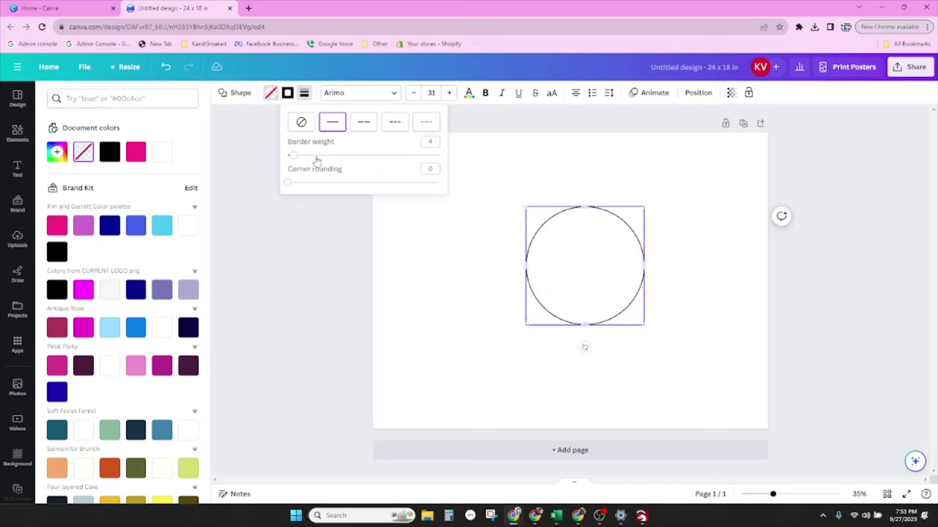
{"action": "left_click_drag", "start_coordinate": [297, 160], "coordinate": [336, 160]}
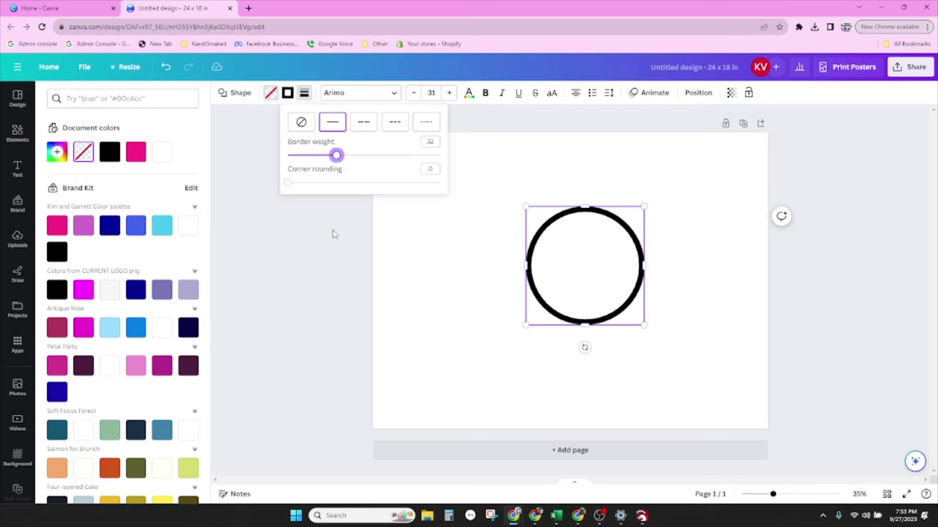
{"action": "left_click", "coordinate": [333, 230]}
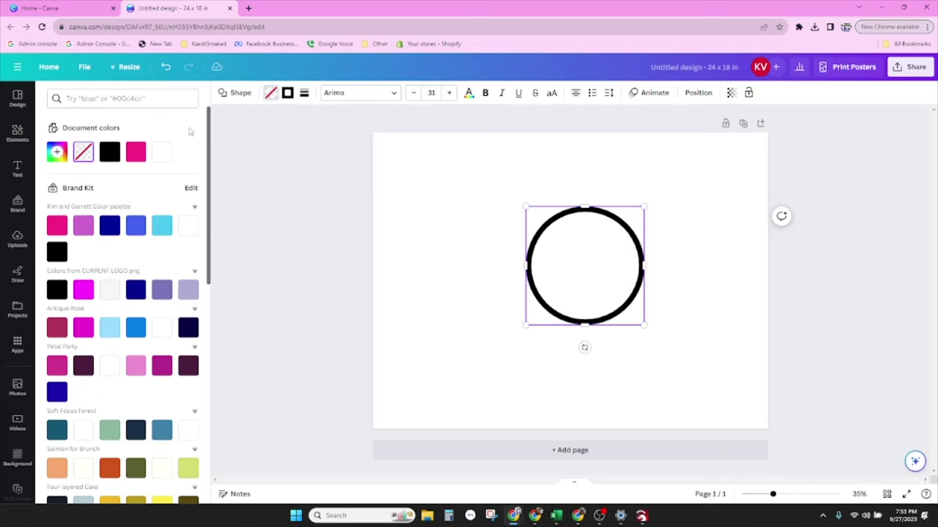
Step: Search the elements for "pine trees" and limit the results to graphics
{"action": "left_click", "coordinate": [17, 131]}
{"action": "left_click", "coordinate": [137, 97]}
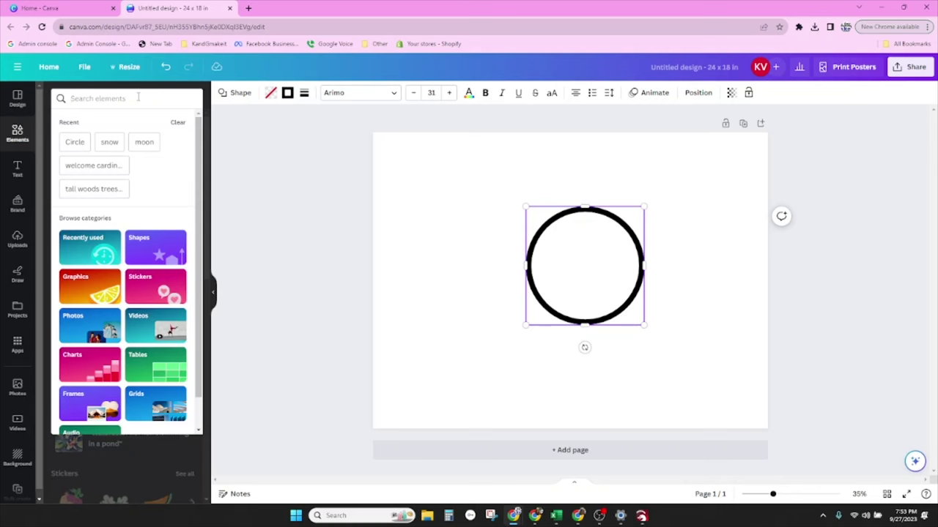
{"action": "type", "text": "pine tree"}
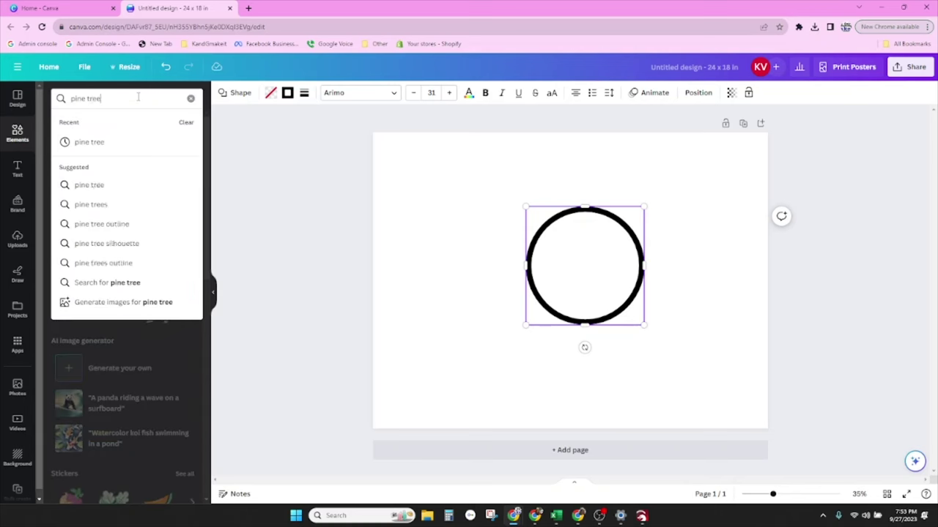
{"action": "type", "text": "s"}
{"action": "key", "text": "Return"}
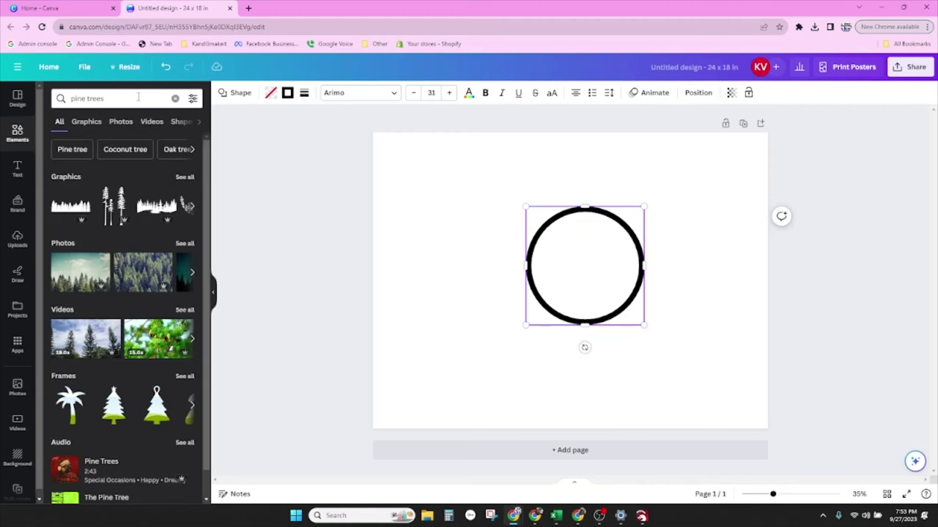
{"action": "left_click", "coordinate": [87, 122]}
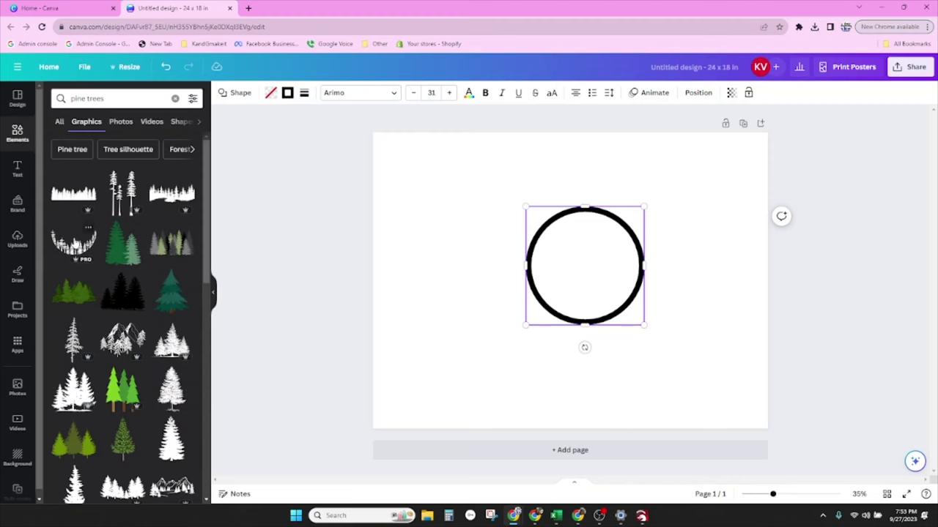
Step: Try the curved pine forest graphic over the ring, and undo back to the original filled pink circle
{"action": "left_click", "coordinate": [76, 244]}
{"action": "left_click_drag", "start_coordinate": [564, 308], "coordinate": [505, 337]}
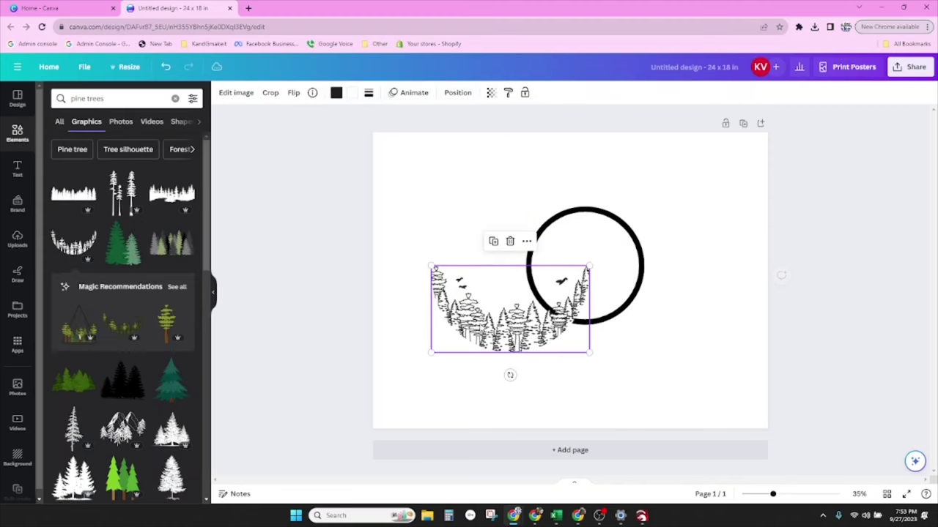
{"action": "key", "text": "ctrl+z"}
{"action": "key", "text": "ctrl+z"}
{"action": "key", "text": "ctrl+z"}
{"action": "key", "text": "ctrl+z"}
{"action": "key", "text": "ctrl+z"}
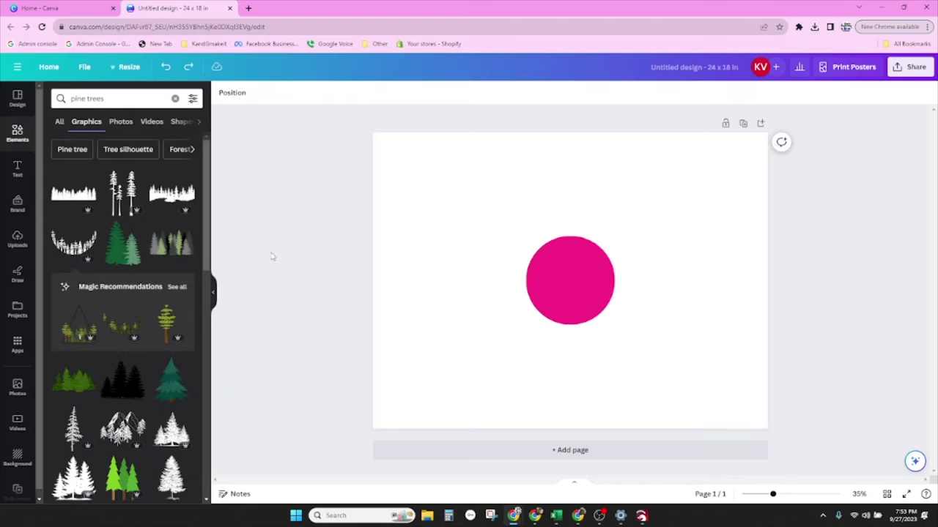
Step: Add the single pine tree silhouette to the page, shrink it and place it centred inside the pink circle
{"action": "scroll", "coordinate": [143, 221], "scroll_direction": "down", "scroll_amount": 5}
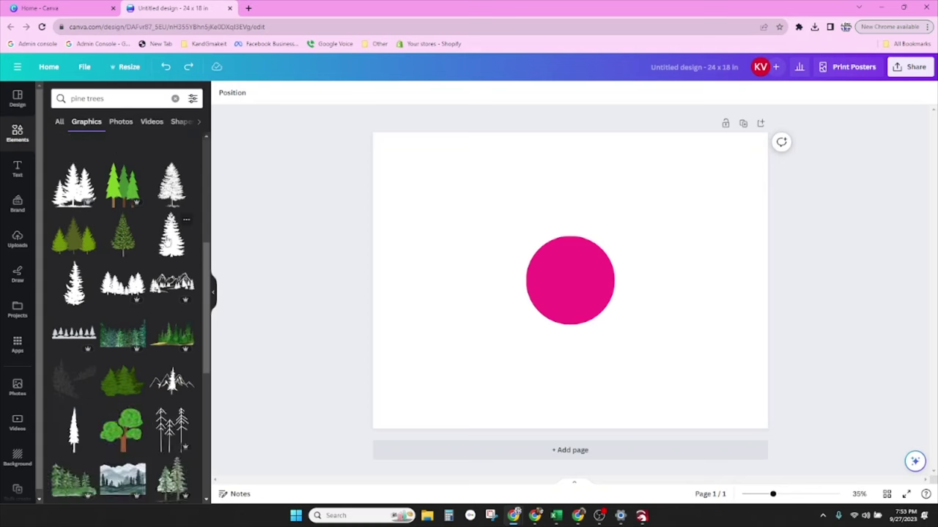
{"action": "scroll", "coordinate": [155, 261], "scroll_direction": "down", "scroll_amount": 3}
{"action": "scroll", "coordinate": [160, 274], "scroll_direction": "up", "scroll_amount": 4}
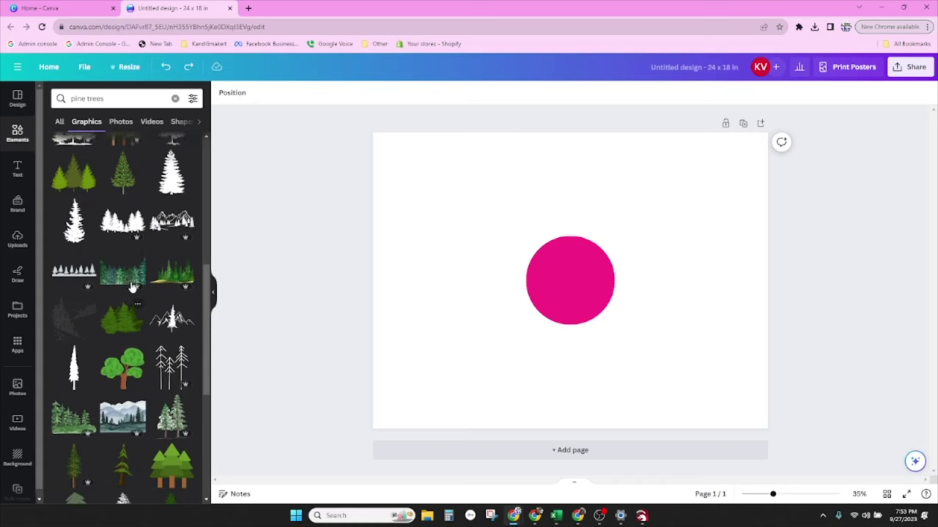
{"action": "left_click", "coordinate": [163, 281]}
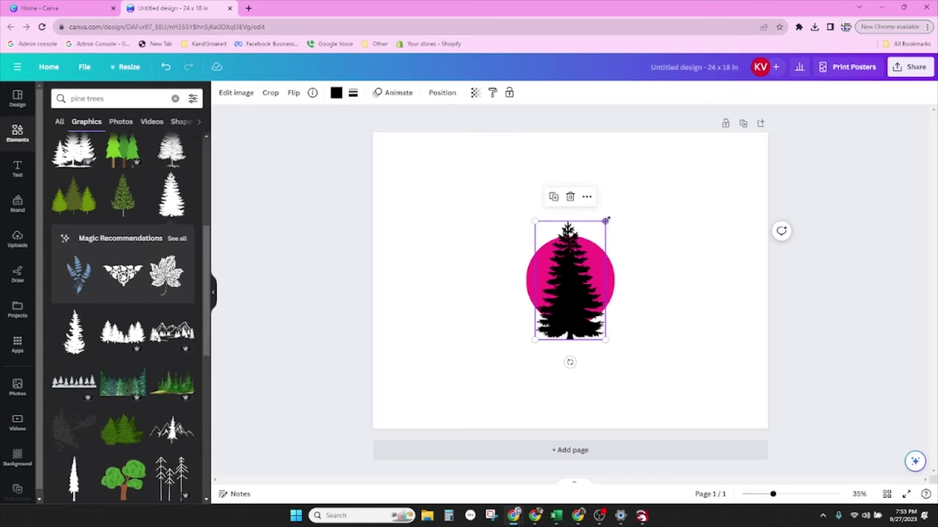
{"action": "left_click_drag", "start_coordinate": [605, 220], "coordinate": [595, 319]}
{"action": "left_click_drag", "start_coordinate": [570, 294], "coordinate": [563, 289]}
Step: Remove the pink circle's fill and give it a thick solid black border
{"action": "left_click", "coordinate": [612, 280]}
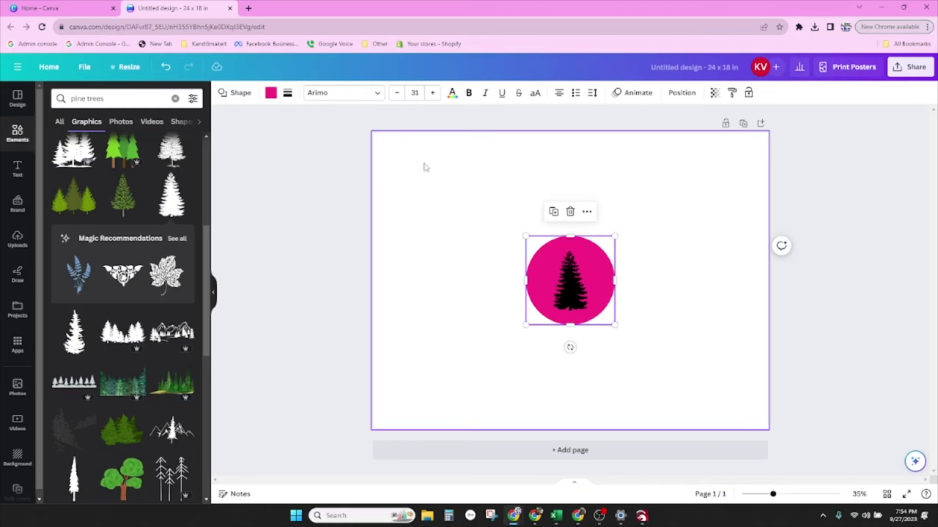
{"action": "left_click", "coordinate": [270, 93]}
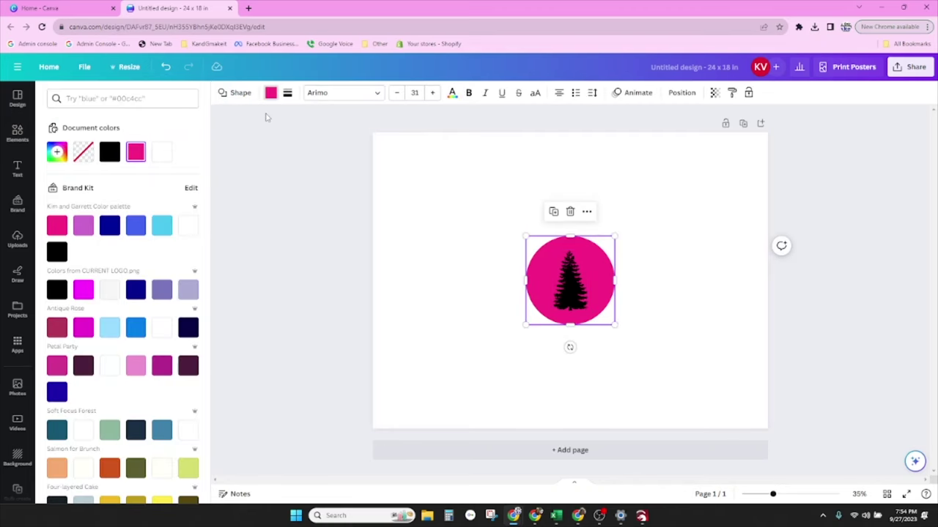
{"action": "left_click", "coordinate": [82, 151]}
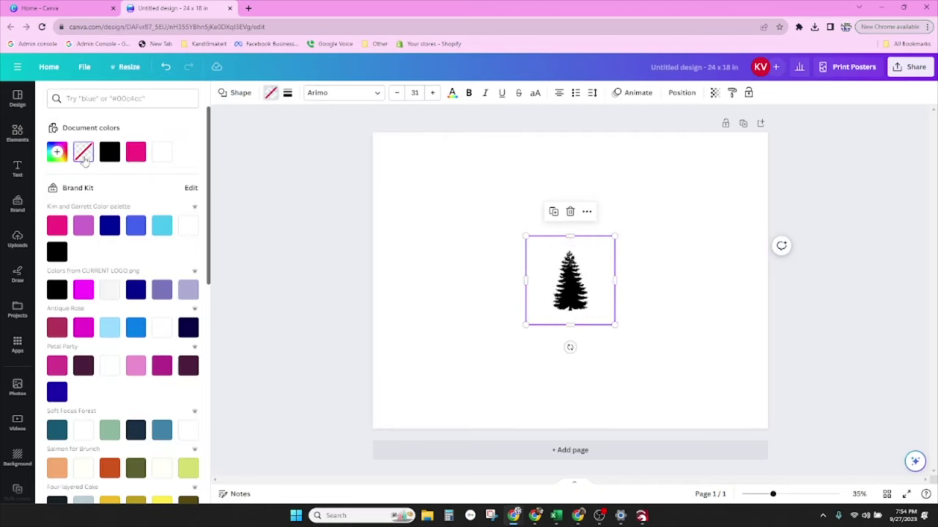
{"action": "left_click", "coordinate": [288, 93]}
{"action": "left_click", "coordinate": [333, 123]}
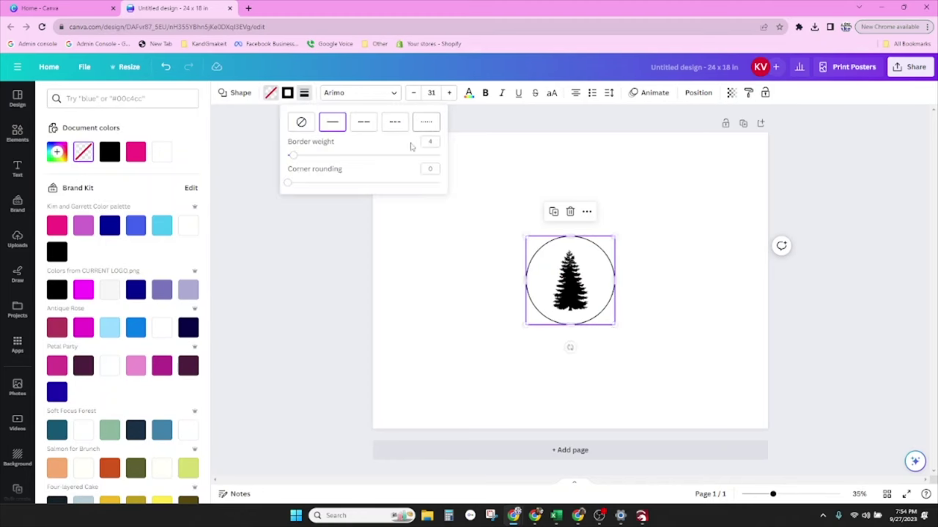
{"action": "left_click", "coordinate": [338, 157]}
{"action": "left_click", "coordinate": [602, 156]}
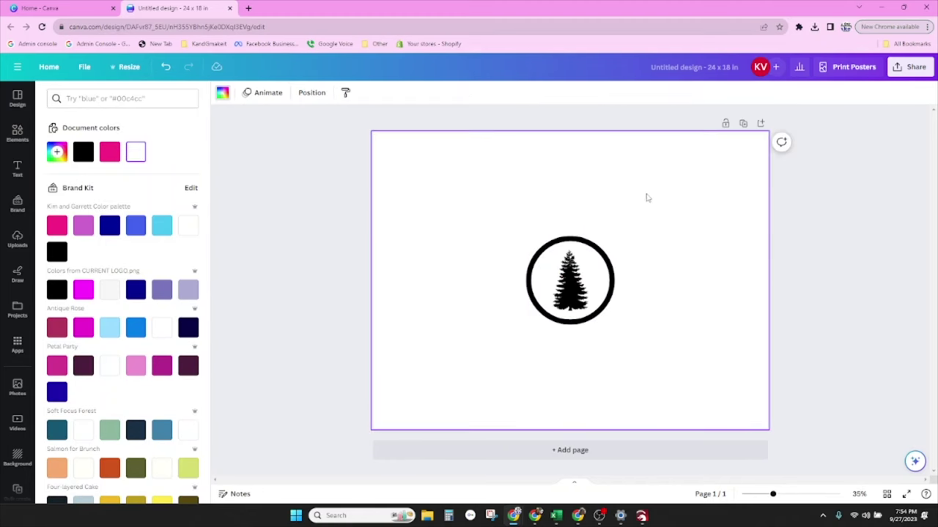
Step: Enlarge the ring proportionally and move the pine tree to its centre
{"action": "left_click", "coordinate": [604, 258]}
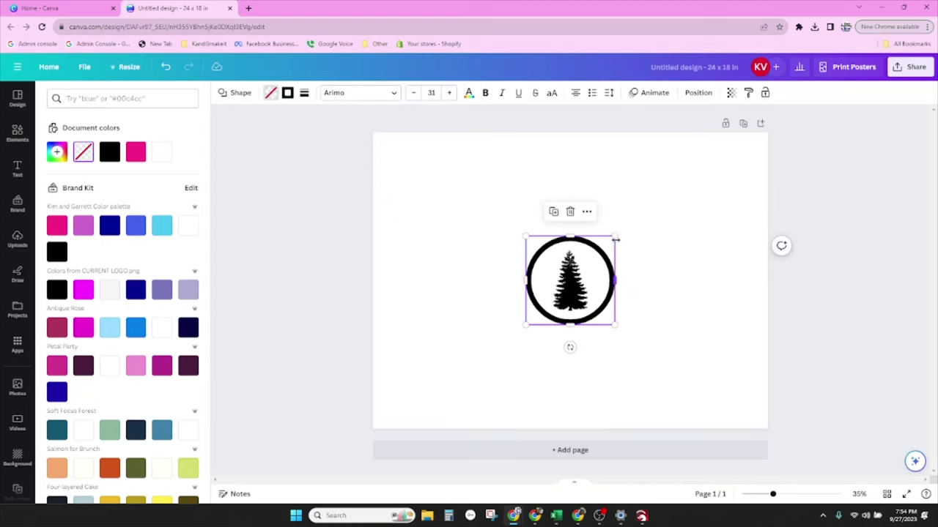
{"action": "left_click_drag", "start_coordinate": [615, 240], "coordinate": [638, 239]}
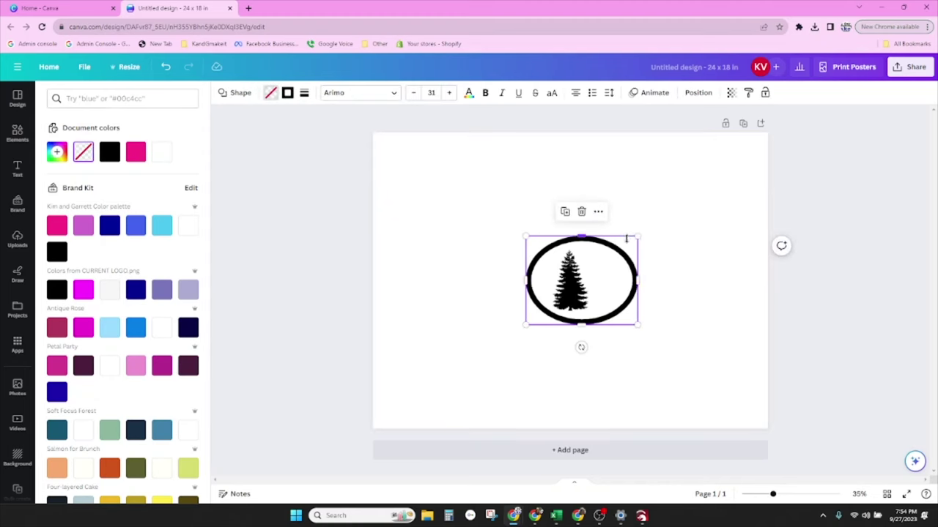
{"action": "key", "text": "ctrl+z"}
{"action": "left_click_drag", "start_coordinate": [614, 237], "coordinate": [647, 203]}
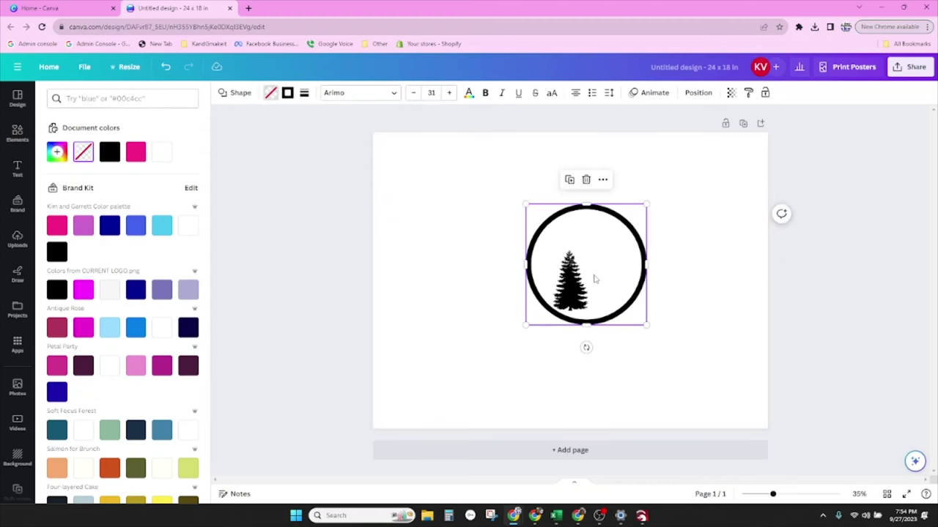
{"action": "left_click_drag", "start_coordinate": [583, 286], "coordinate": [599, 271]}
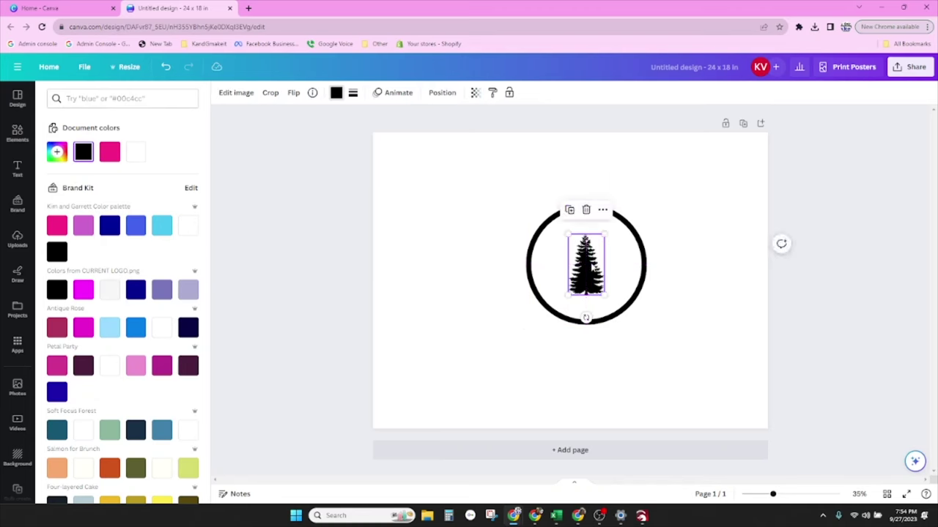
Step: Place a copy of the pine tree to the lower left of the central one, and enlarge the central tree slightly
{"action": "left_click_drag", "start_coordinate": [589, 264], "coordinate": [564, 290]}
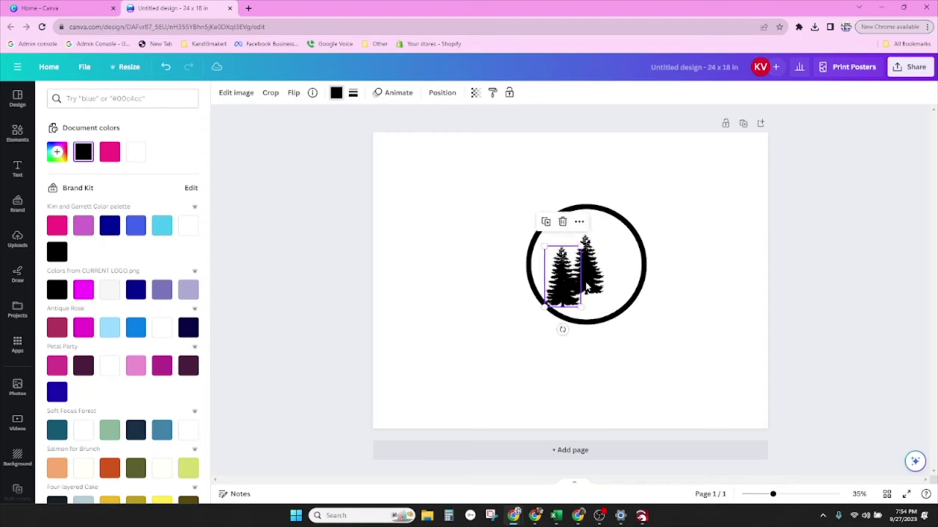
{"action": "left_click", "coordinate": [594, 287]}
{"action": "left_click_drag", "start_coordinate": [603, 236], "coordinate": [610, 225]}
{"action": "left_click_drag", "start_coordinate": [594, 264], "coordinate": [588, 269]}
{"action": "left_click", "coordinate": [613, 283]}
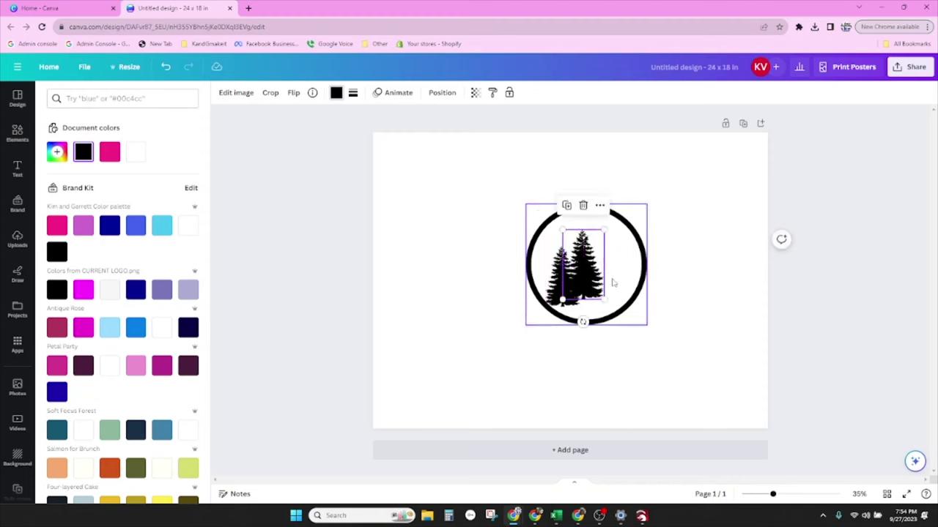
Step: Paste two more pine trees and arrange all four in a staggered, overlapping row inside the ring
{"action": "key", "text": "ctrl+v"}
{"action": "left_click_drag", "start_coordinate": [585, 277], "coordinate": [607, 288]}
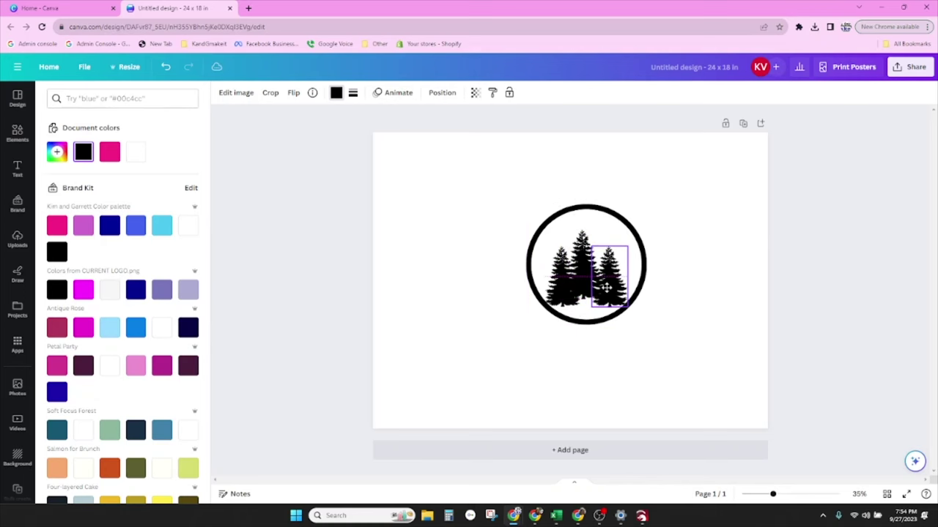
{"action": "left_click_drag", "start_coordinate": [604, 276], "coordinate": [625, 274]}
{"action": "left_click", "coordinate": [687, 289]}
{"action": "left_click", "coordinate": [565, 288]}
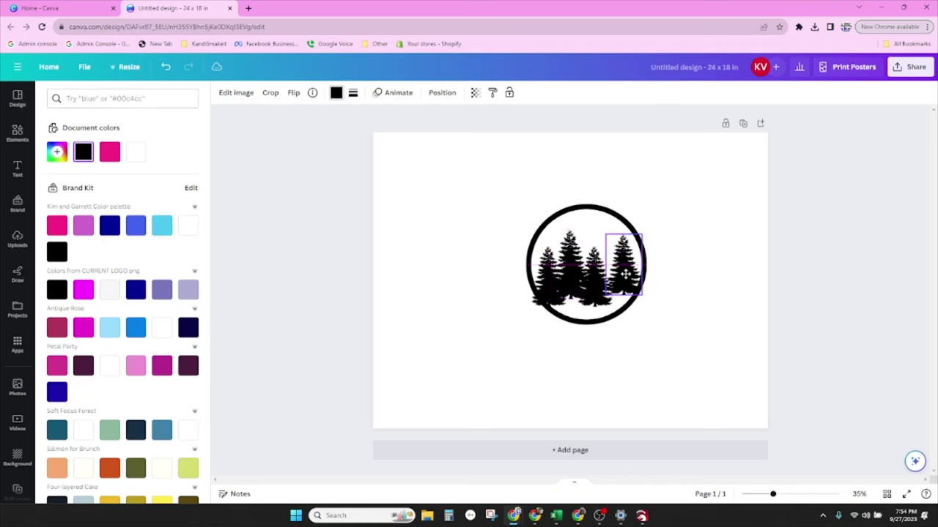
{"action": "left_click", "coordinate": [461, 274]}
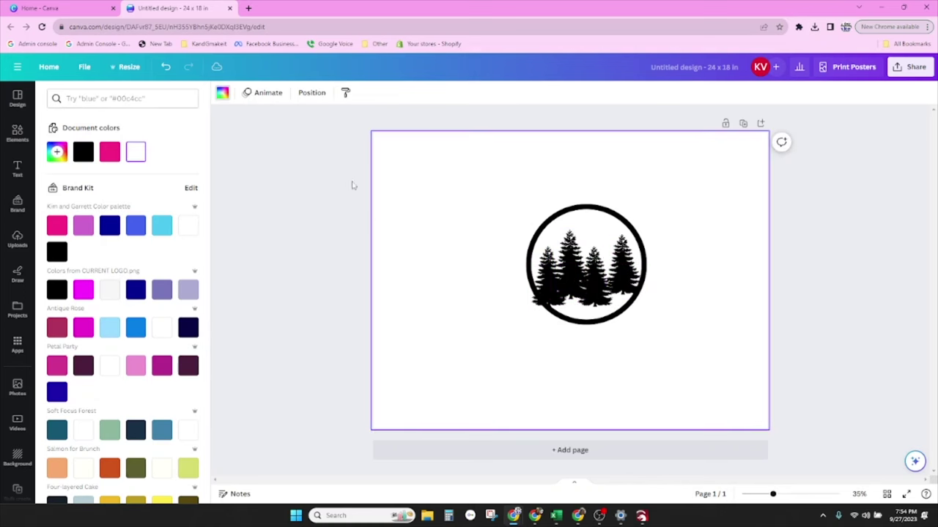
Step: Search the elements for "santa sleigh" and limit the results to graphics
{"action": "left_click", "coordinate": [17, 133]}
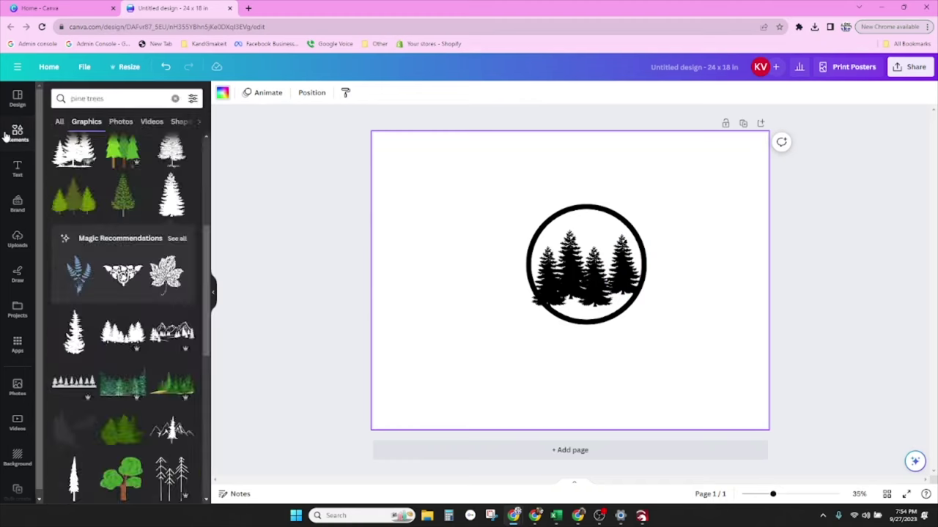
{"action": "left_click", "coordinate": [117, 97]}
{"action": "type", "text": "santan"}
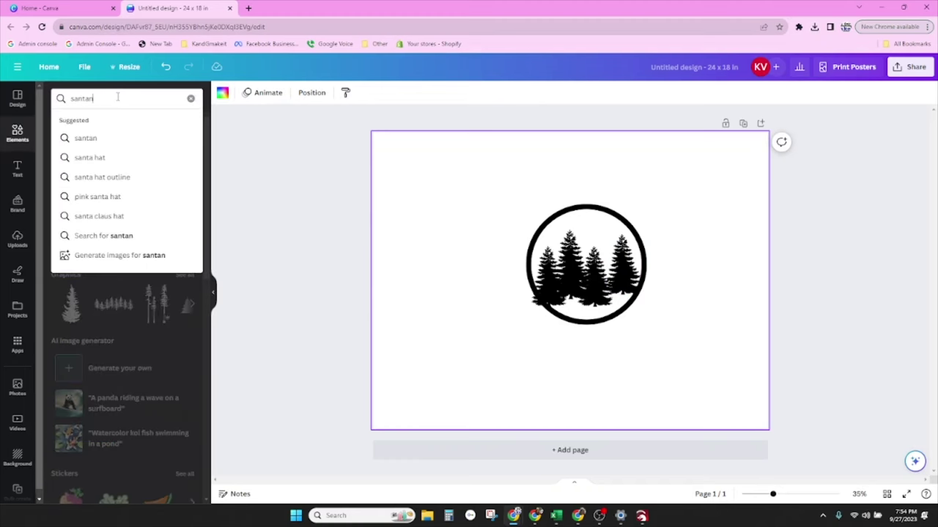
{"action": "key", "text": "BackSpace"}
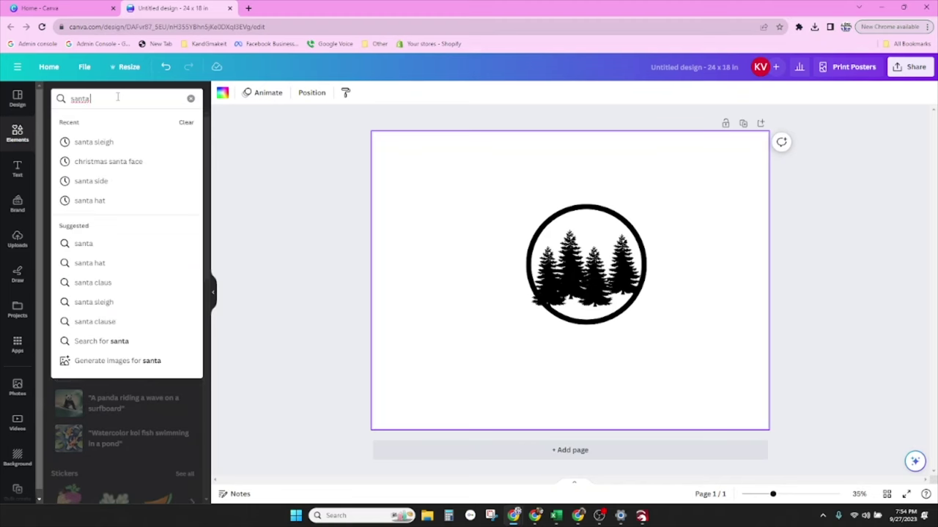
{"action": "left_click", "coordinate": [111, 142]}
{"action": "left_click", "coordinate": [86, 123]}
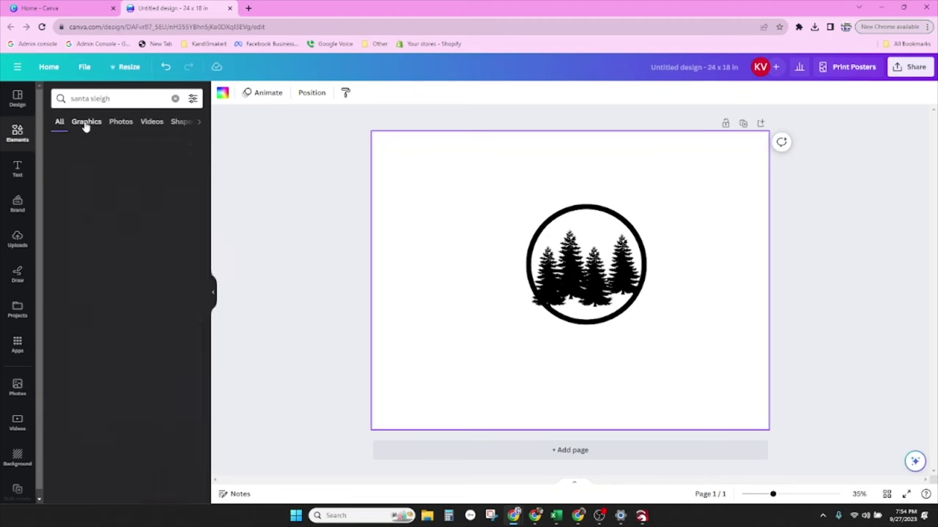
{"action": "scroll", "coordinate": [163, 255], "scroll_direction": "down", "scroll_amount": 1}
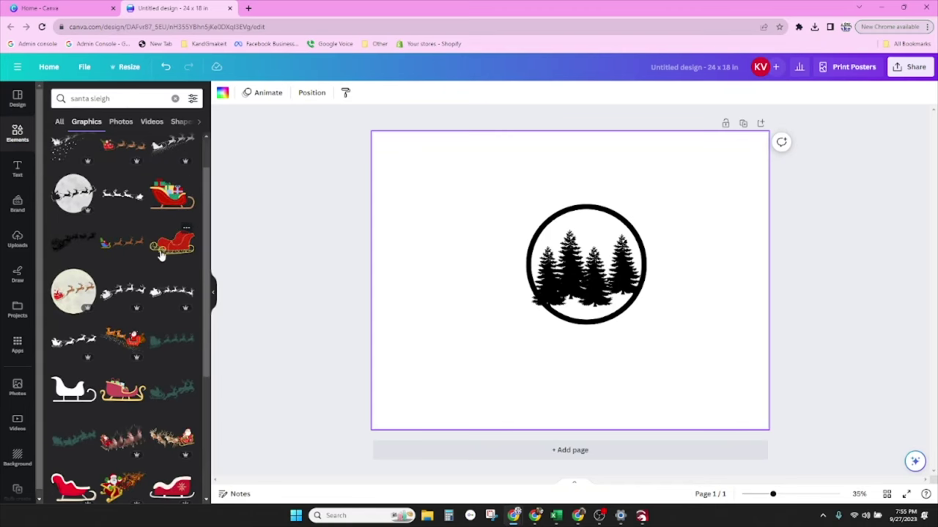
Step: Add the black Santa sleigh silhouette with three level reindeer, shrink it slightly and place it above the ring
{"action": "left_click", "coordinate": [125, 194]}
{"action": "left_click_drag", "start_coordinate": [504, 288], "coordinate": [489, 177]}
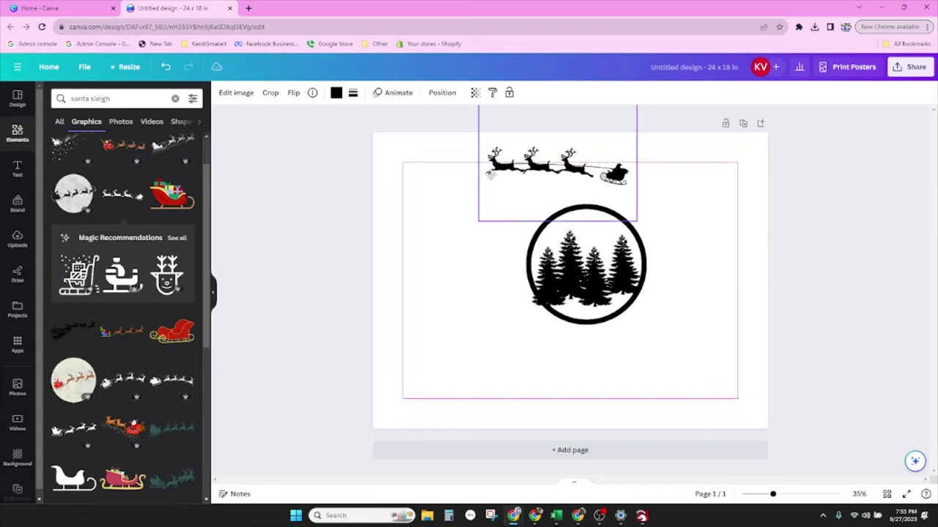
{"action": "left_click_drag", "start_coordinate": [556, 183], "coordinate": [585, 241]}
{"action": "left_click_drag", "start_coordinate": [666, 170], "coordinate": [641, 191]}
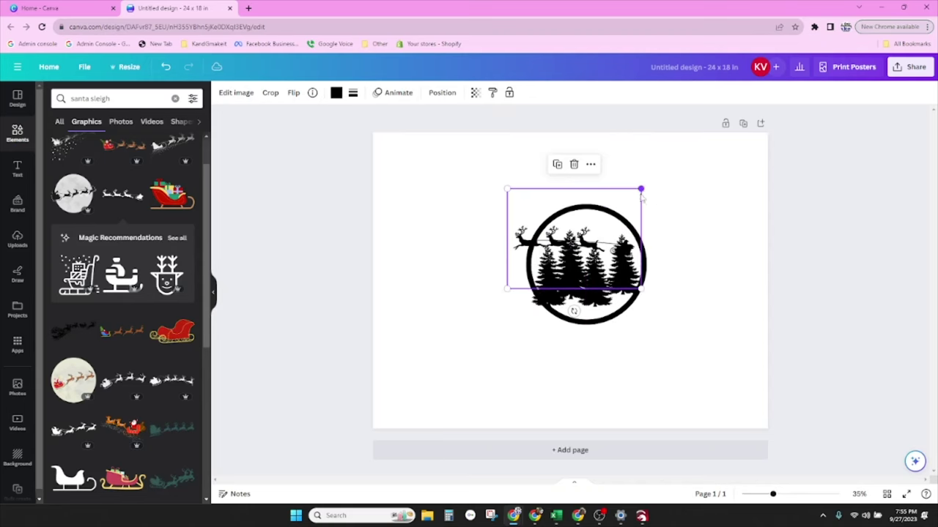
{"action": "left_click_drag", "start_coordinate": [586, 235], "coordinate": [558, 171]}
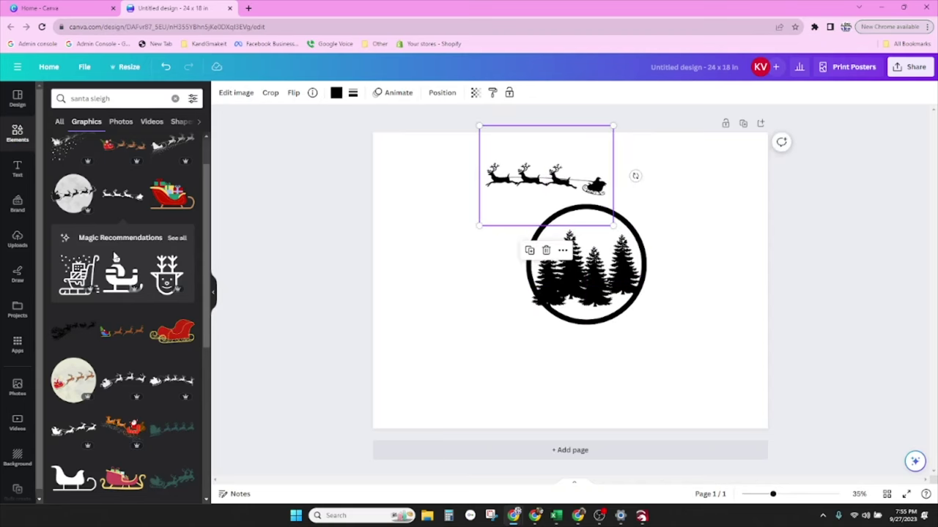
Step: Add the dark green Santa sleigh graphic with climbing reindeer and shrink it to fit across the inside of the ring
{"action": "scroll", "coordinate": [115, 256], "scroll_direction": "down", "scroll_amount": 2}
{"action": "scroll", "coordinate": [117, 272], "scroll_direction": "down", "scroll_amount": 2}
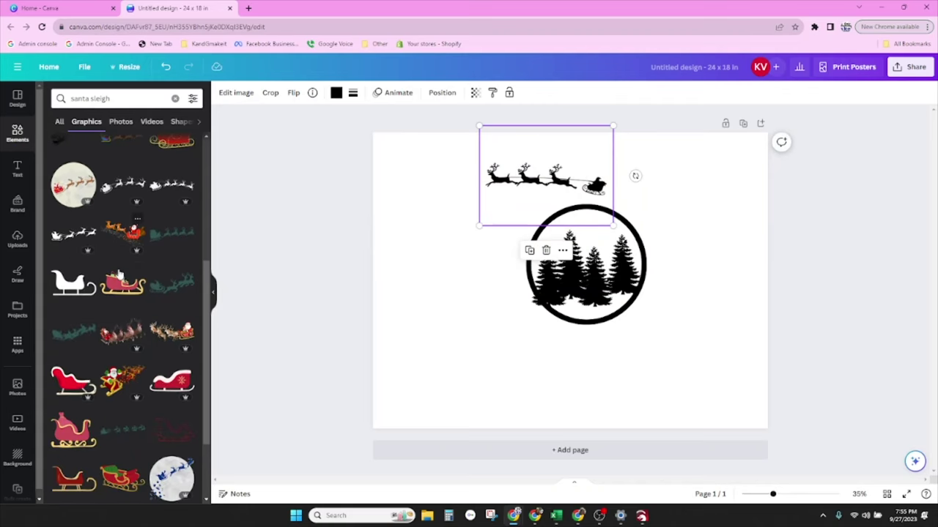
{"action": "scroll", "coordinate": [111, 269], "scroll_direction": "down", "scroll_amount": 1}
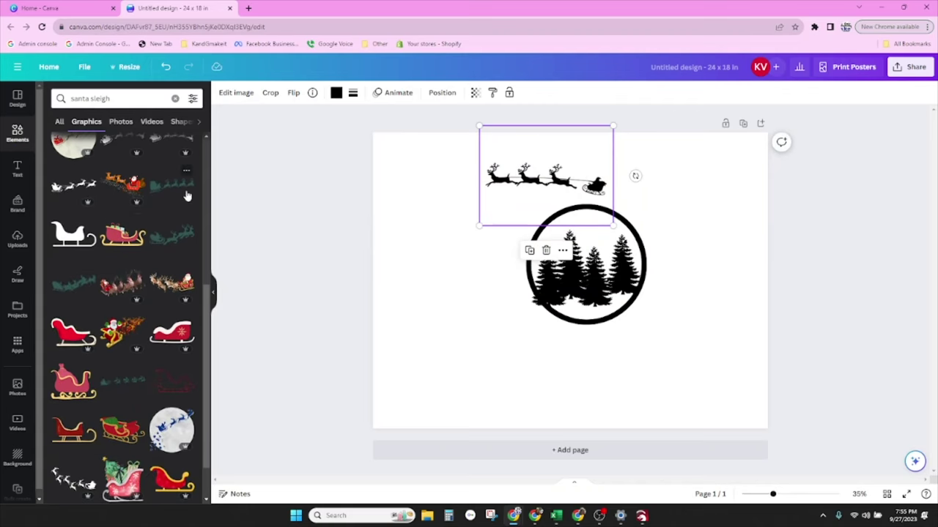
{"action": "left_click", "coordinate": [173, 242]}
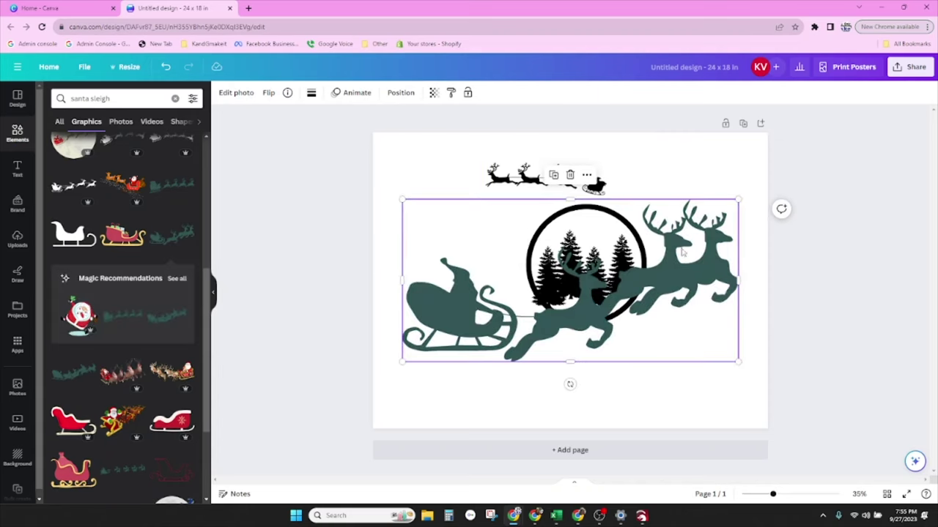
{"action": "left_click_drag", "start_coordinate": [738, 199], "coordinate": [618, 253]}
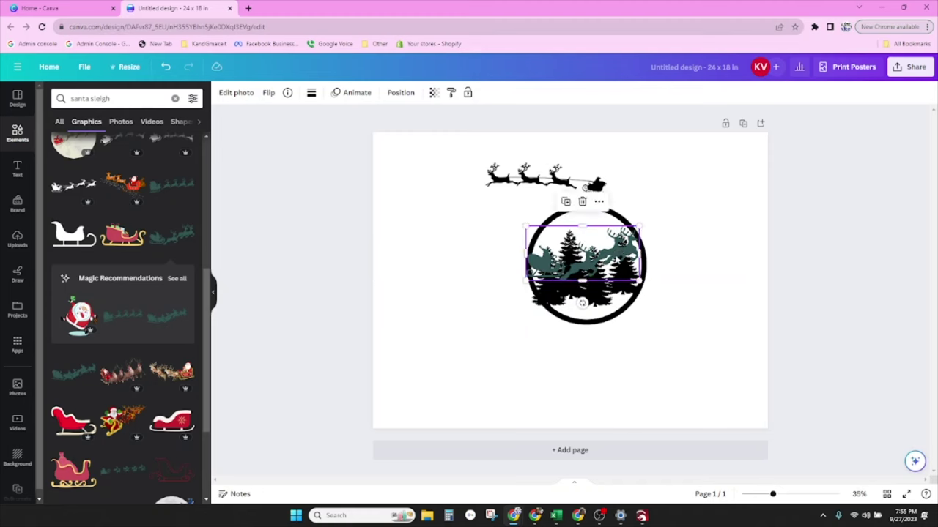
{"action": "left_click_drag", "start_coordinate": [526, 226], "coordinate": [534, 230]}
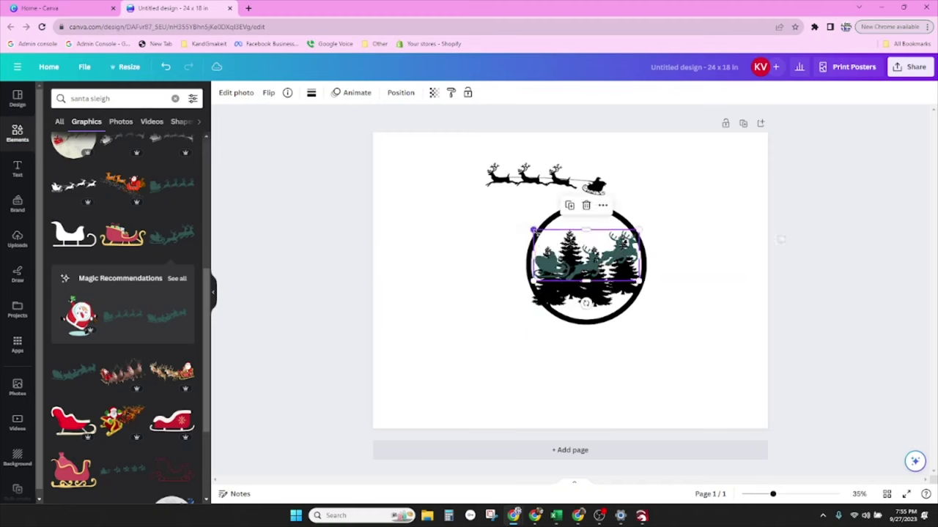
{"action": "left_click_drag", "start_coordinate": [553, 261], "coordinate": [551, 258]}
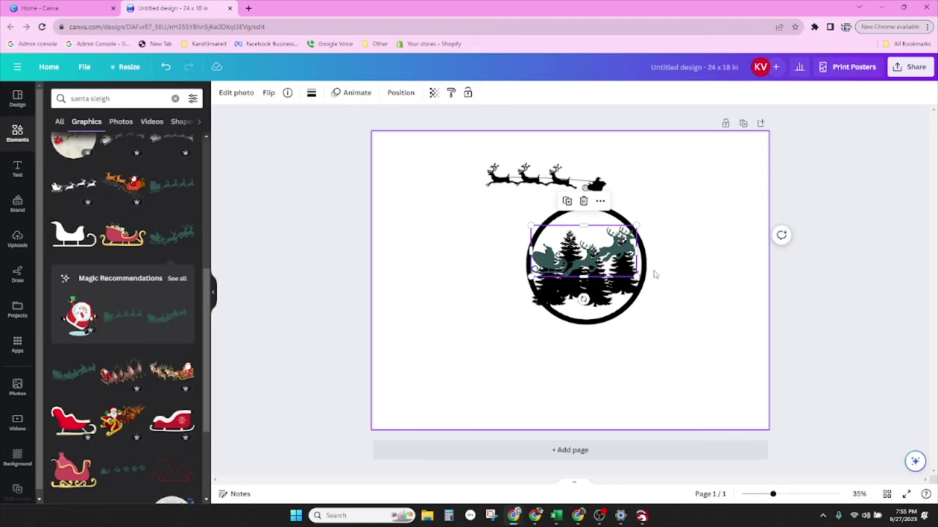
{"action": "left_click", "coordinate": [658, 271]}
Step: Move the dark green sleigh out of the ring to its left and check its photo editing options
{"action": "left_click_drag", "start_coordinate": [623, 247], "coordinate": [499, 235]}
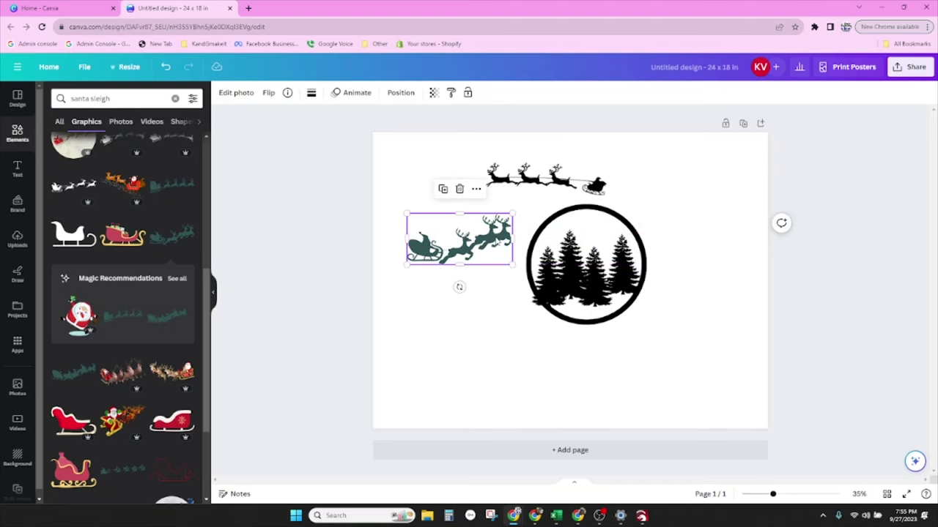
{"action": "left_click", "coordinate": [238, 92]}
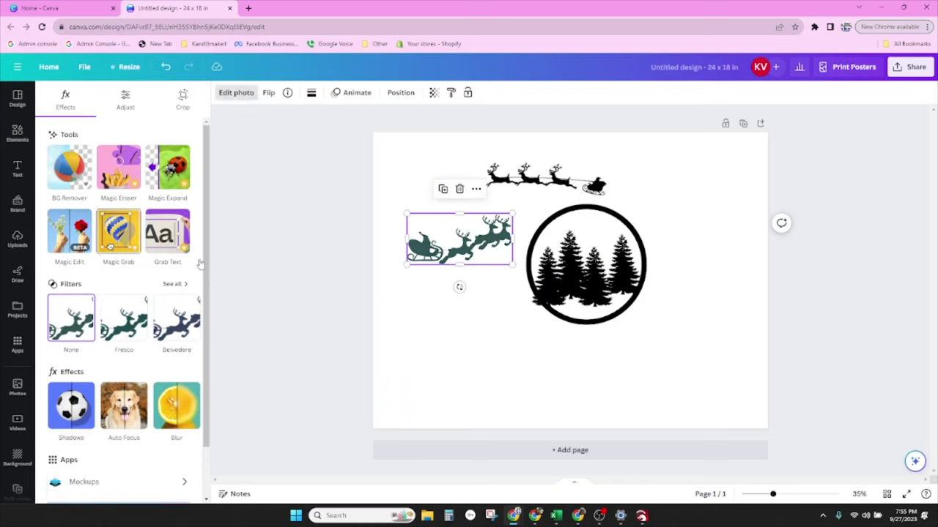
{"action": "key", "text": "Escape"}
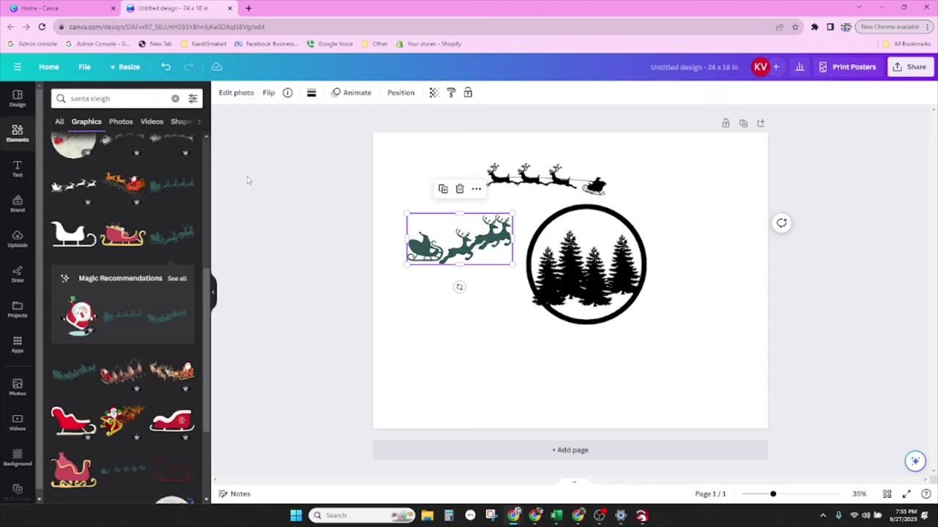
Step: Add the black sleigh silhouette with three reindeer on a diagonal and place it below the dark green sleigh
{"action": "scroll", "coordinate": [132, 281], "scroll_direction": "down", "scroll_amount": 4}
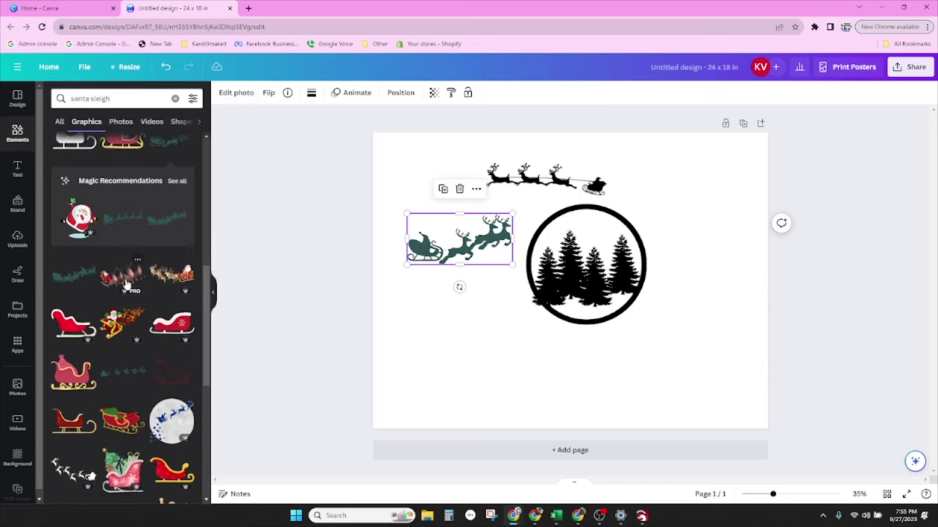
{"action": "scroll", "coordinate": [137, 287], "scroll_direction": "down", "scroll_amount": 3}
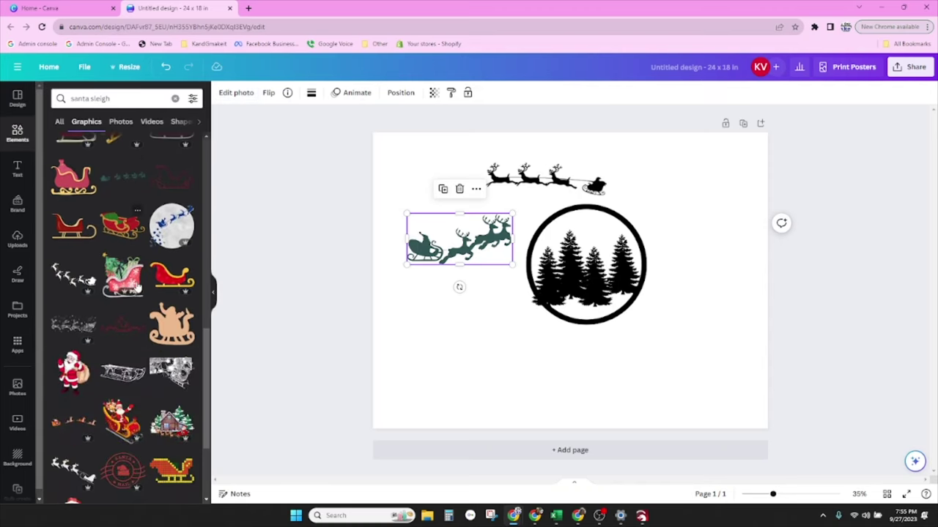
{"action": "scroll", "coordinate": [137, 287], "scroll_direction": "down", "scroll_amount": 3}
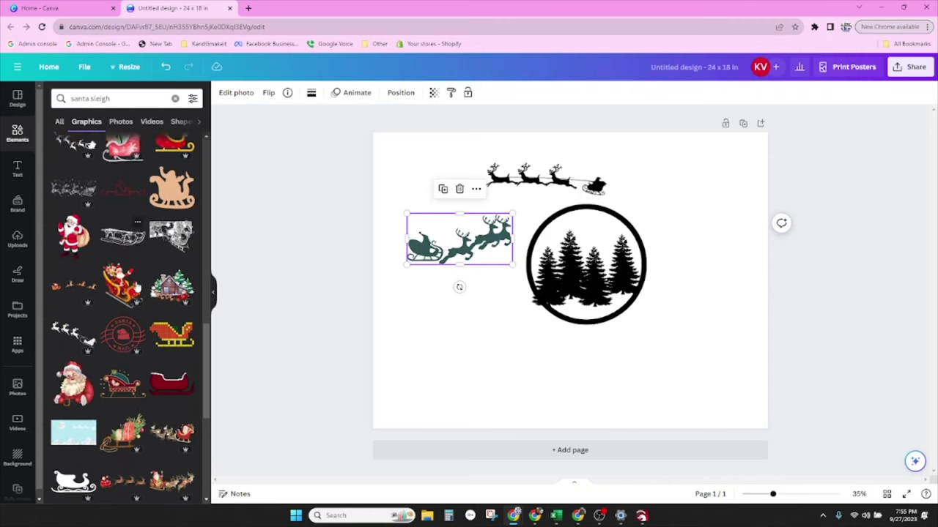
{"action": "left_click", "coordinate": [66, 229]}
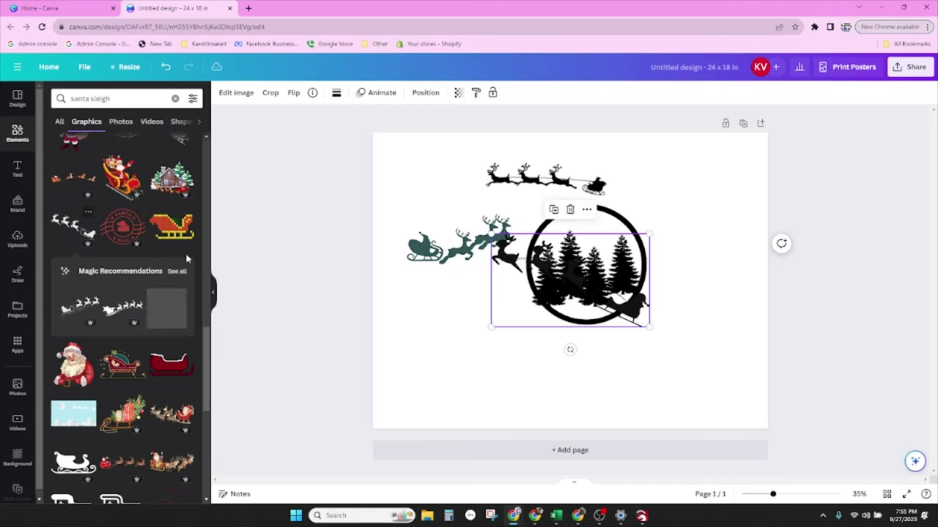
{"action": "left_click_drag", "start_coordinate": [505, 285], "coordinate": [425, 327]}
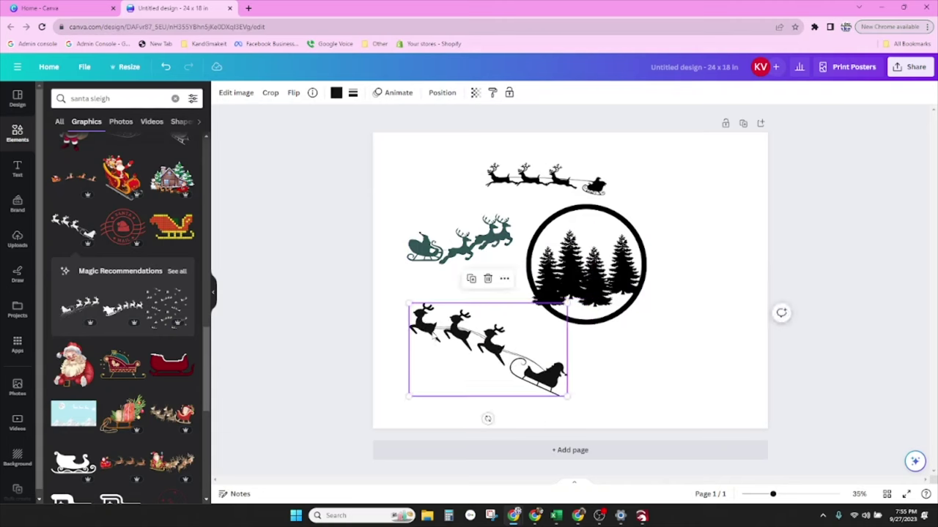
Step: Add the solid black sleigh silhouette with a single reindeer and place it to the lower right of the ring
{"action": "scroll", "coordinate": [154, 344], "scroll_direction": "down", "scroll_amount": 8}
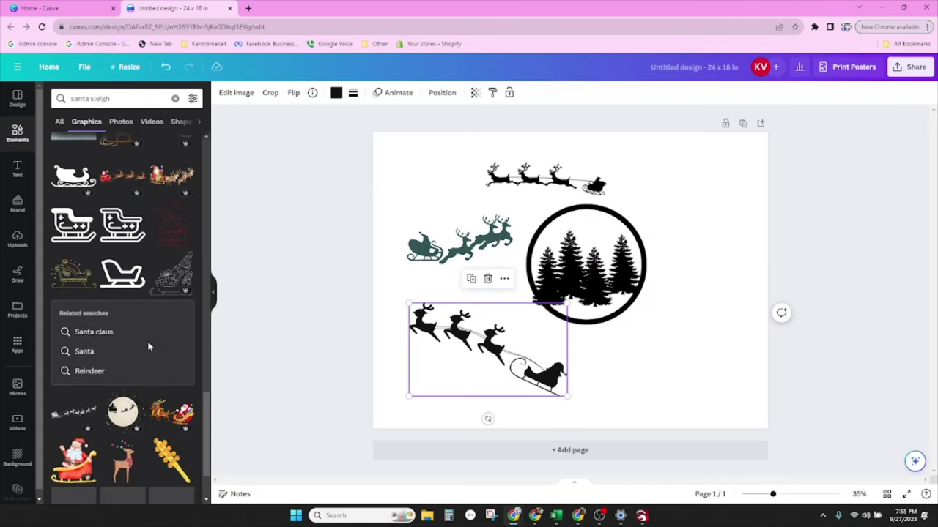
{"action": "scroll", "coordinate": [146, 348], "scroll_direction": "down", "scroll_amount": 5}
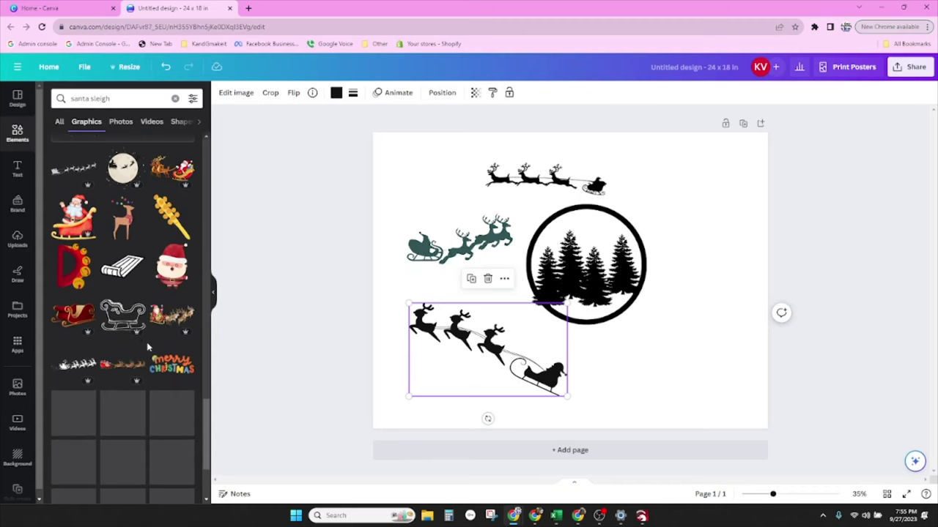
{"action": "scroll", "coordinate": [147, 347], "scroll_direction": "down", "scroll_amount": 2}
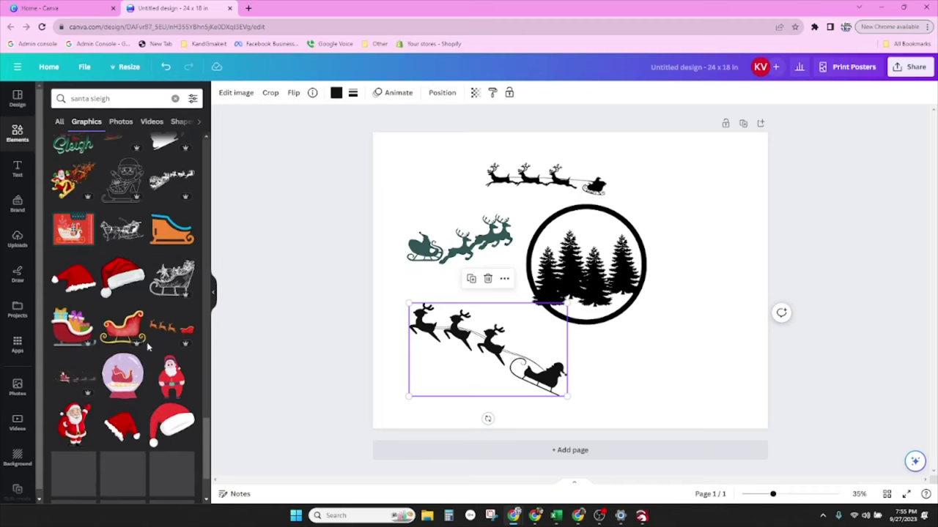
{"action": "left_click", "coordinate": [174, 240]}
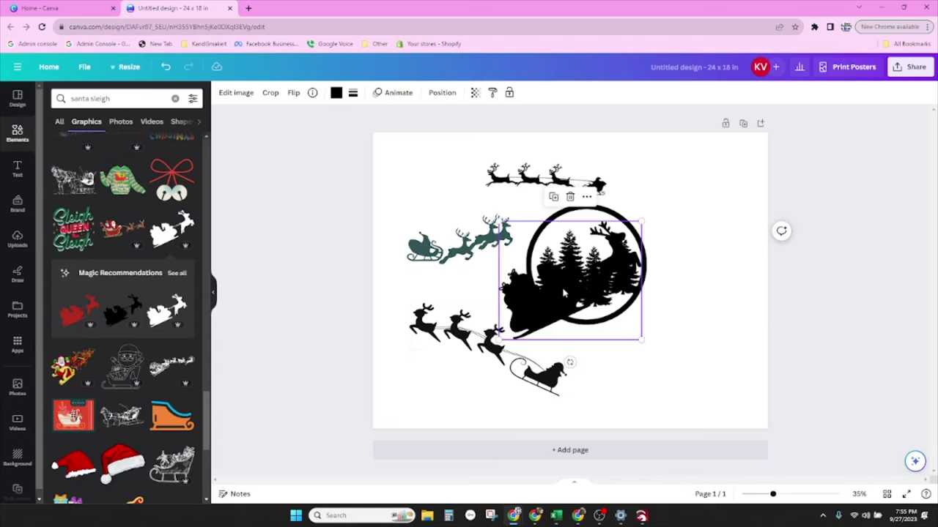
{"action": "left_click_drag", "start_coordinate": [569, 265], "coordinate": [679, 365]}
{"action": "left_click", "coordinate": [744, 174]}
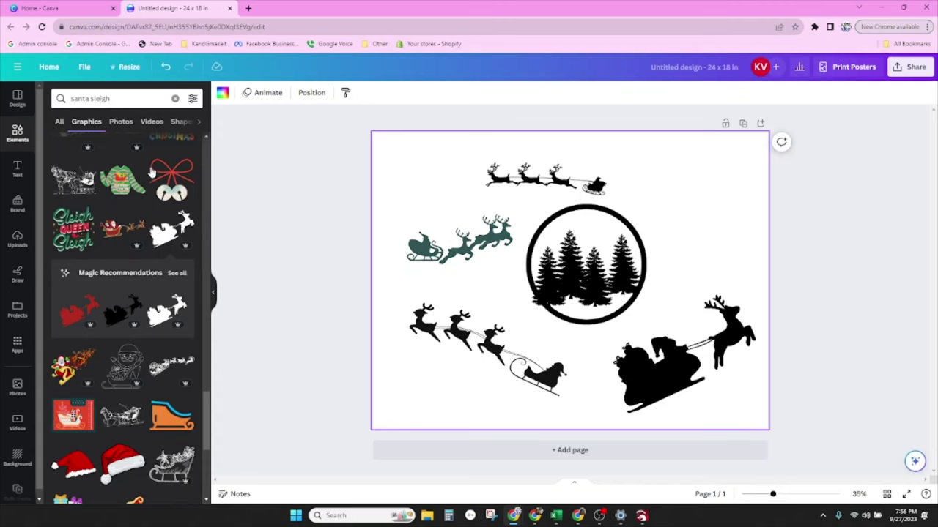
Step: Search the graphics for "merry christmas"
{"action": "scroll", "coordinate": [150, 176], "scroll_direction": "up", "scroll_amount": 10}
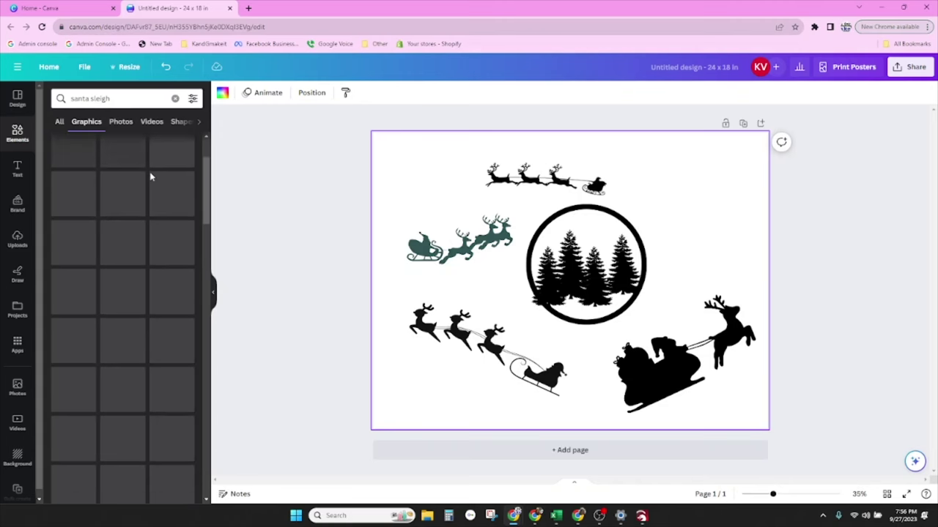
{"action": "left_click", "coordinate": [133, 98]}
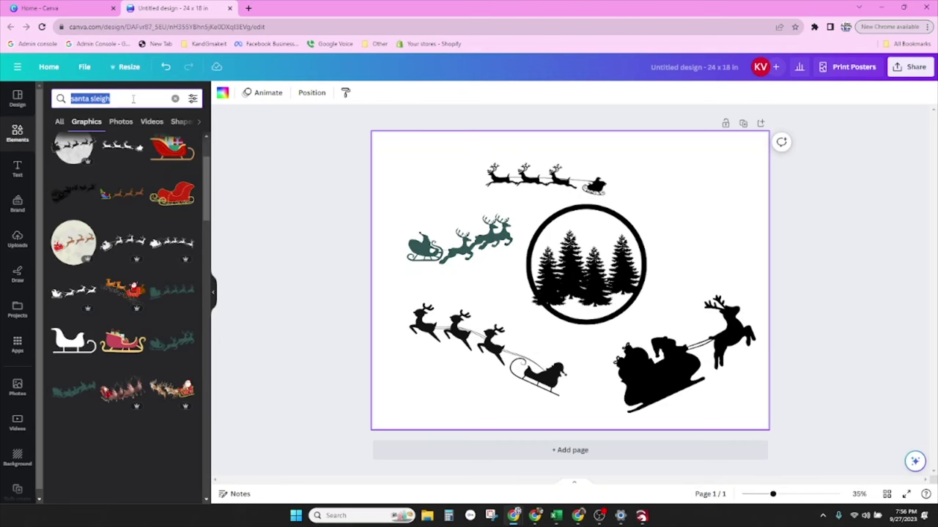
{"action": "type", "text": "merry chri"}
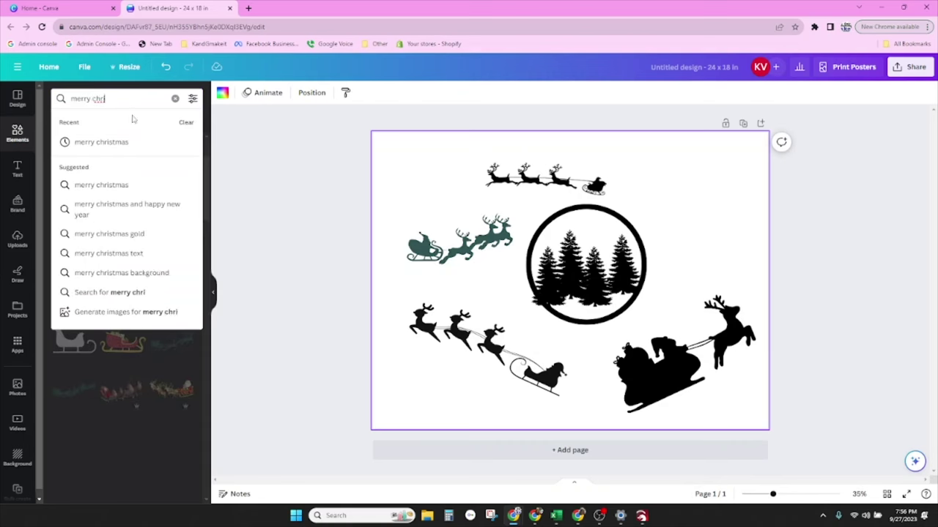
{"action": "left_click", "coordinate": [113, 143]}
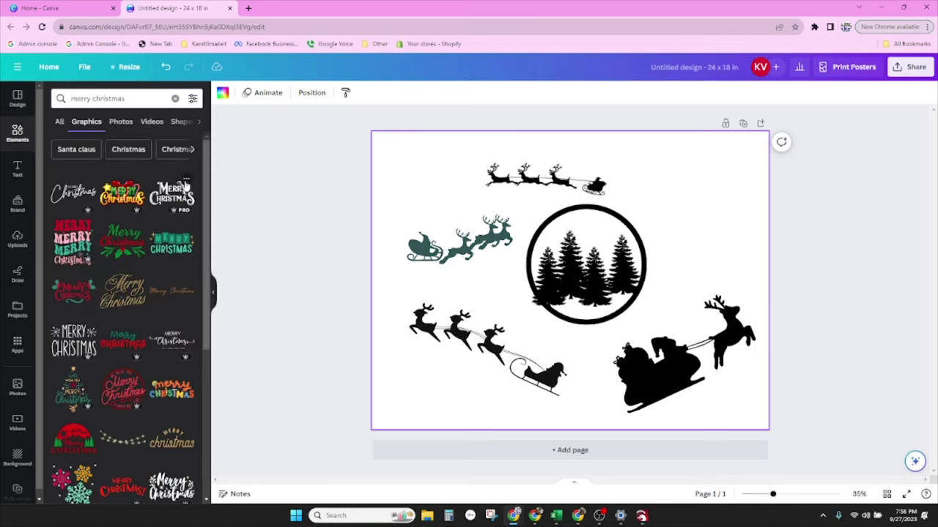
Step: Add the decorative two-line "Merry Christmas" lettering, recolour it black, shrink it and place it to the upper right of the ring
{"action": "left_click", "coordinate": [183, 189]}
{"action": "left_click_drag", "start_coordinate": [608, 296], "coordinate": [687, 209]}
{"action": "left_click", "coordinate": [336, 93]}
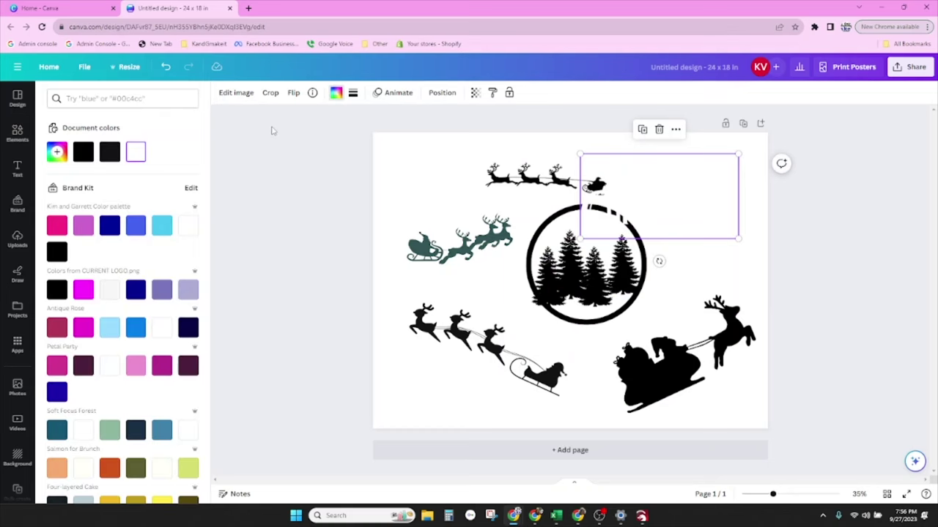
{"action": "left_click", "coordinate": [83, 152]}
{"action": "left_click", "coordinate": [297, 170]}
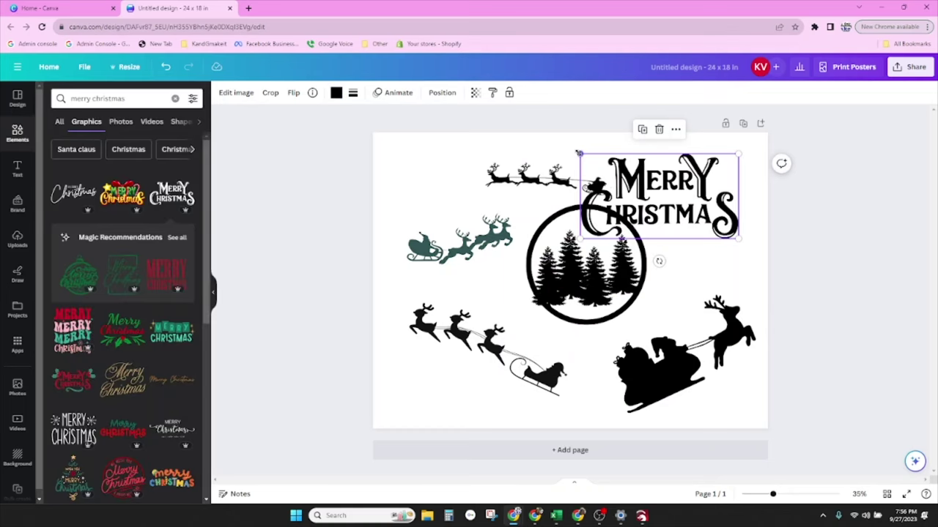
{"action": "left_click_drag", "start_coordinate": [579, 153], "coordinate": [671, 169]}
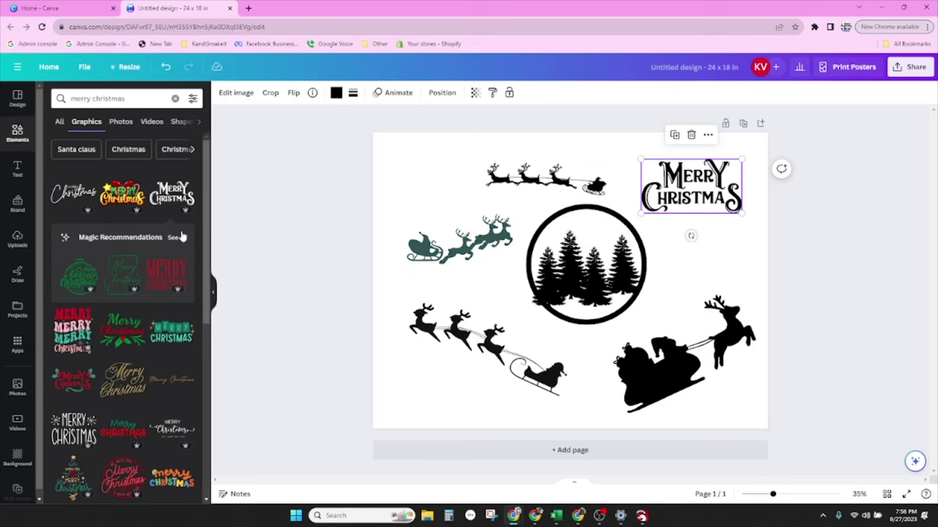
{"action": "scroll", "coordinate": [176, 243], "scroll_direction": "down", "scroll_amount": 3}
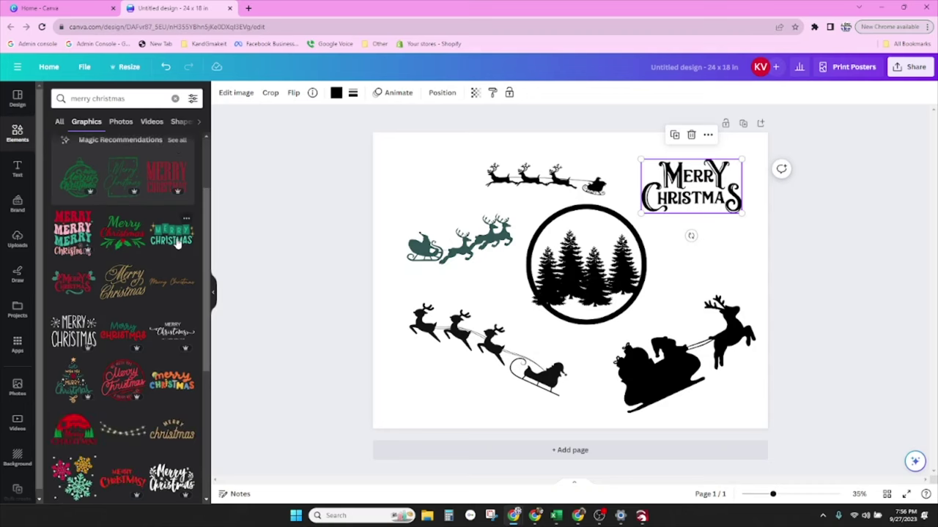
Step: Add the brush-script "Merry Christmas" lettering with leaf sprigs, shrink it and place it in the page's upper left corner
{"action": "scroll", "coordinate": [176, 242], "scroll_direction": "down", "scroll_amount": 1}
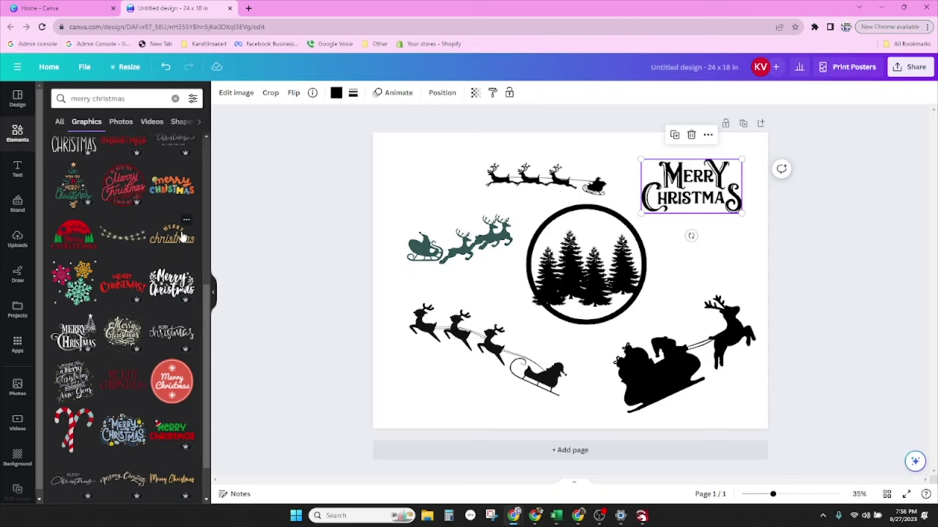
{"action": "scroll", "coordinate": [173, 242], "scroll_direction": "down", "scroll_amount": 1}
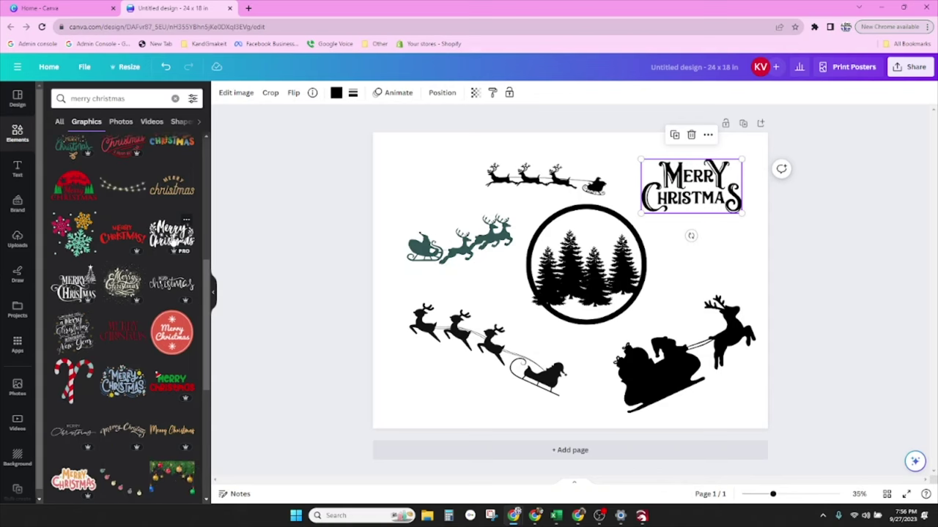
{"action": "left_click", "coordinate": [170, 236]}
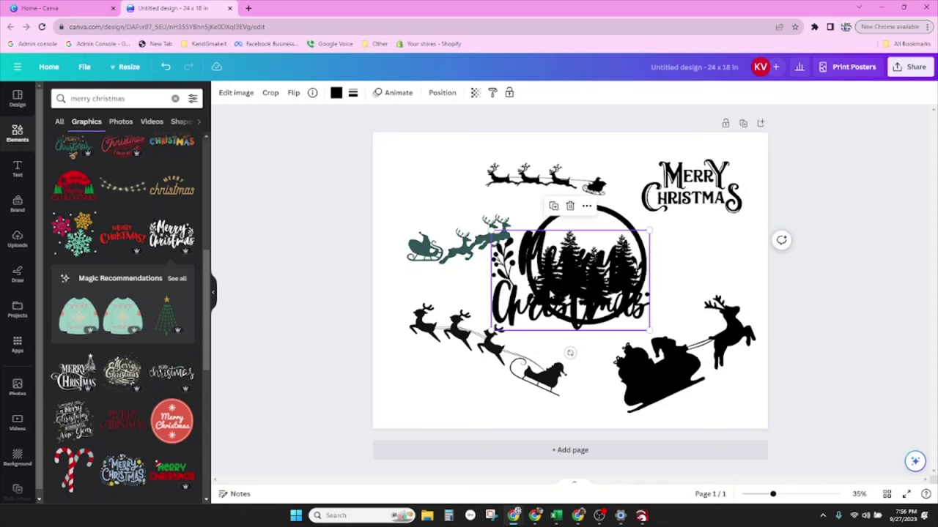
{"action": "left_click_drag", "start_coordinate": [570, 279], "coordinate": [453, 198]}
{"action": "left_click_drag", "start_coordinate": [554, 136], "coordinate": [443, 181]}
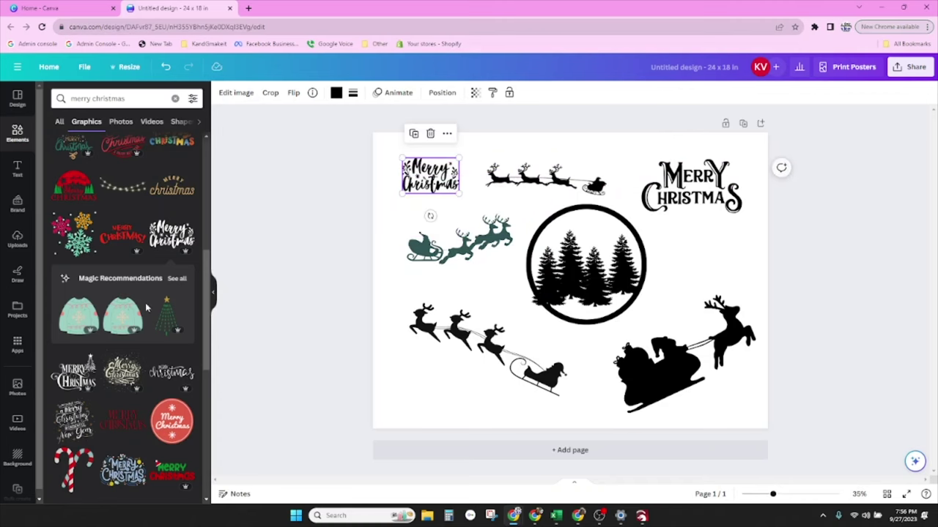
Step: Add the "Merry Christmas" lettering with the small Christmas tree, shrink it and place it to the right of the ring
{"action": "left_click", "coordinate": [68, 381]}
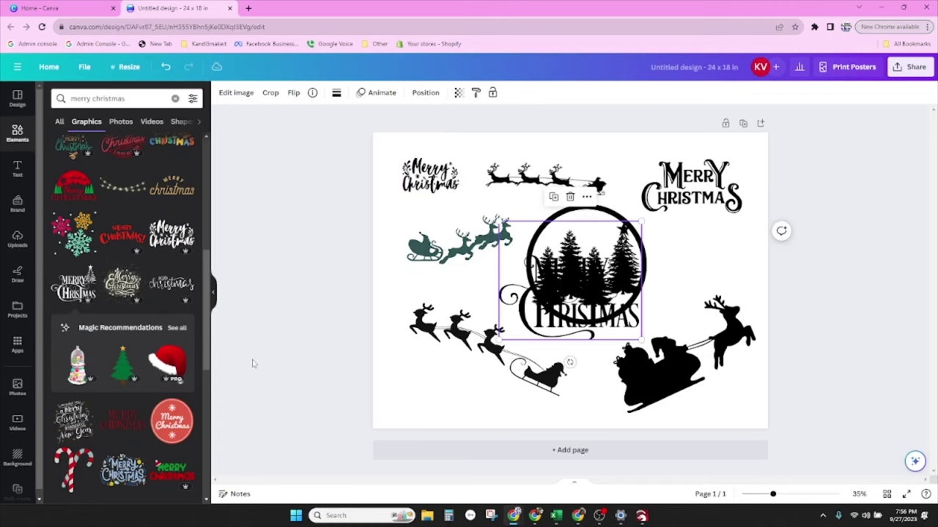
{"action": "left_click_drag", "start_coordinate": [570, 308], "coordinate": [676, 246]}
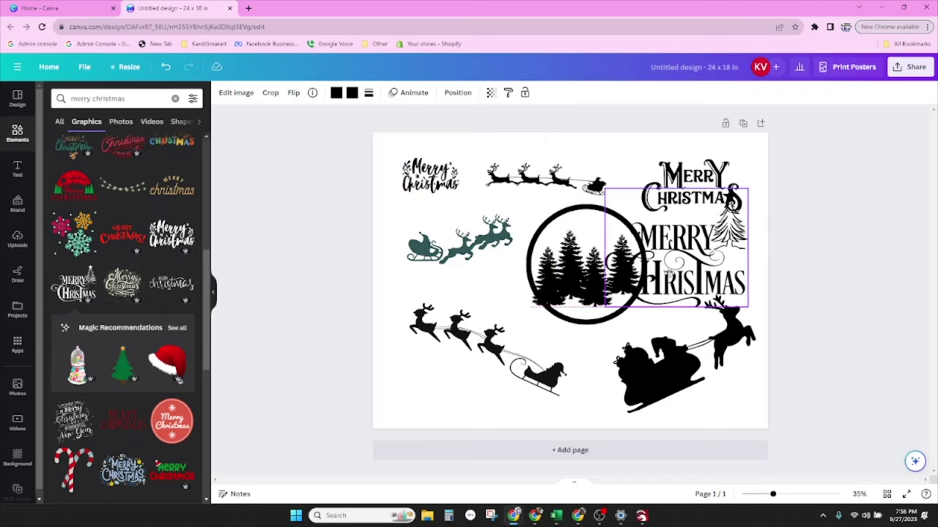
{"action": "left_click_drag", "start_coordinate": [748, 189], "coordinate": [684, 238]}
{"action": "left_click_drag", "start_coordinate": [645, 271], "coordinate": [716, 255]}
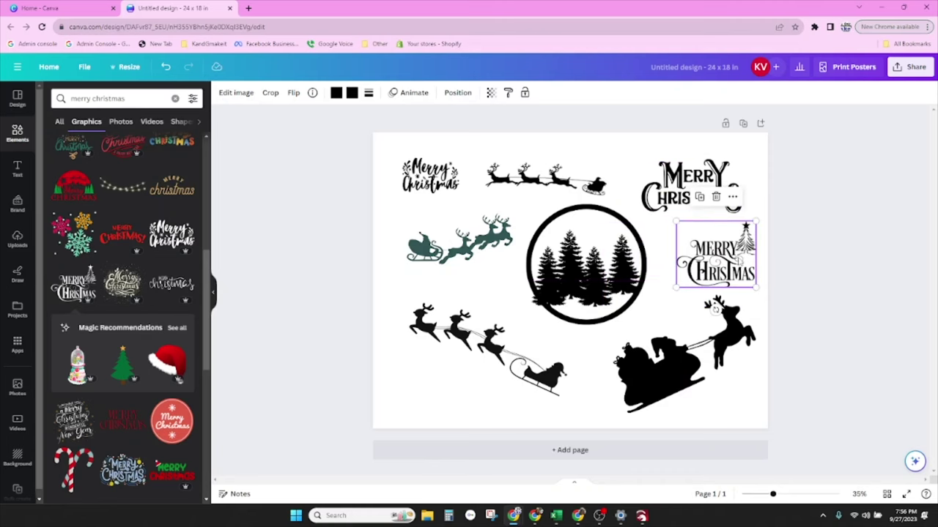
Step: Shift the single-reindeer sleigh, the diagonal three-reindeer sleigh and the dark green sleigh slightly down and to the left to space out the layout
{"action": "left_click_drag", "start_coordinate": [732, 350], "coordinate": [717, 358]}
{"action": "left_click_drag", "start_coordinate": [524, 363], "coordinate": [516, 367]}
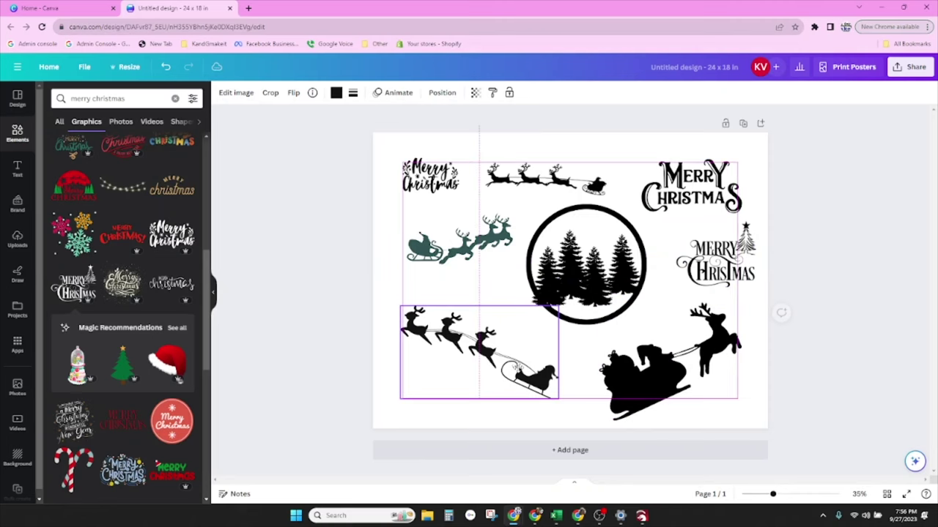
{"action": "left_click_drag", "start_coordinate": [469, 238], "coordinate": [453, 250]}
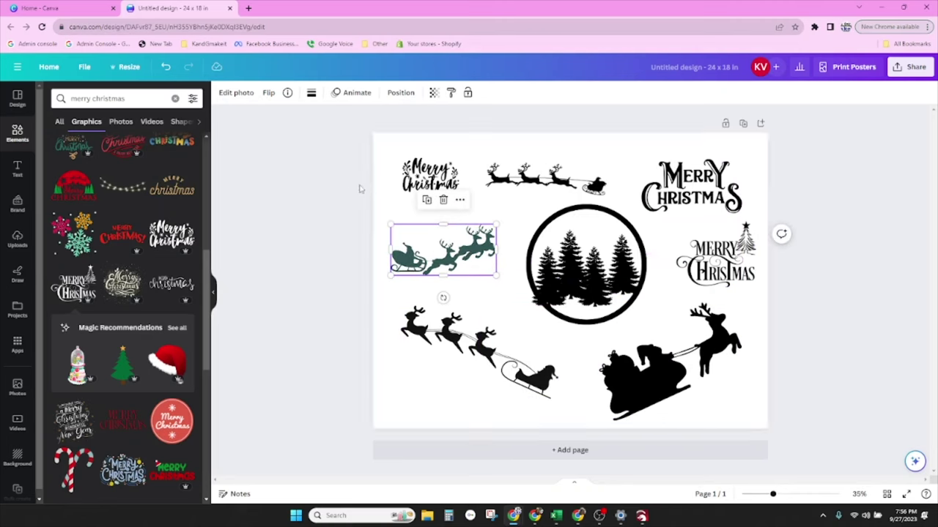
Step: Download the design as an SVG file
{"action": "left_click", "coordinate": [83, 68]}
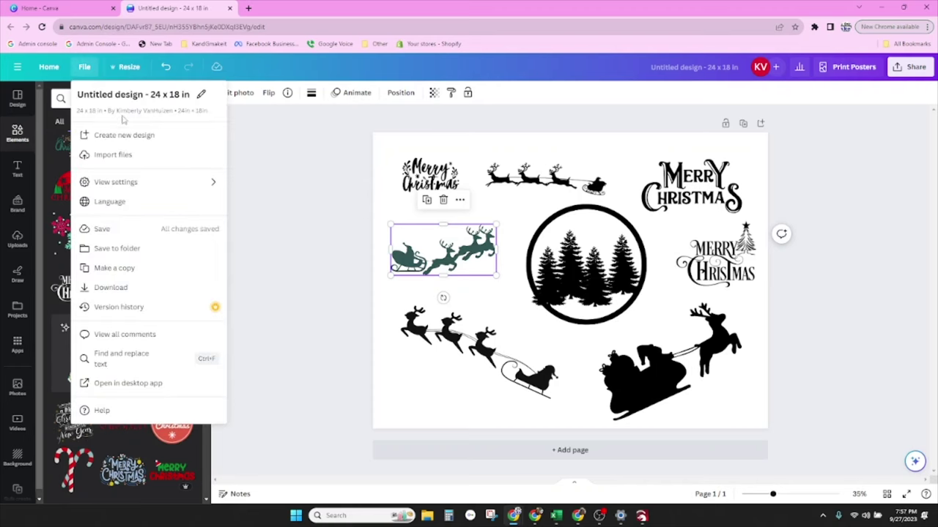
{"action": "left_click", "coordinate": [134, 287]}
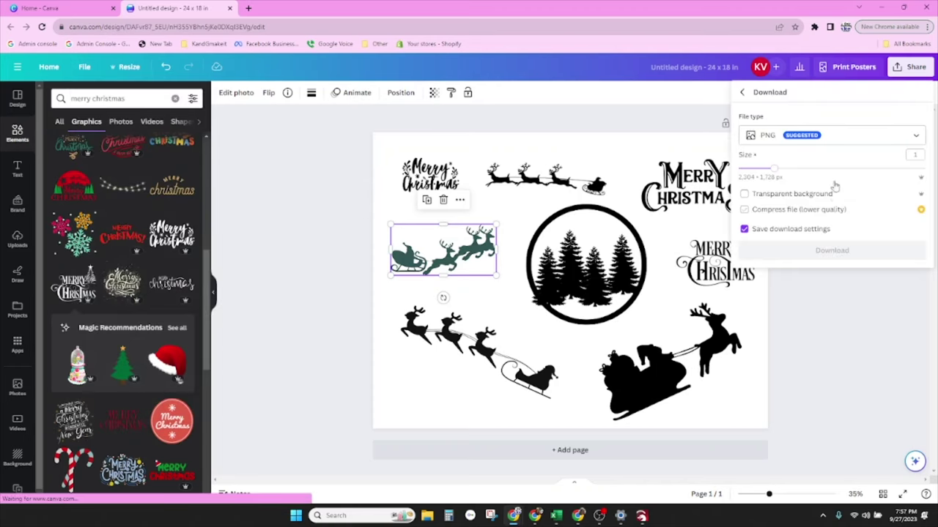
{"action": "left_click", "coordinate": [830, 137]}
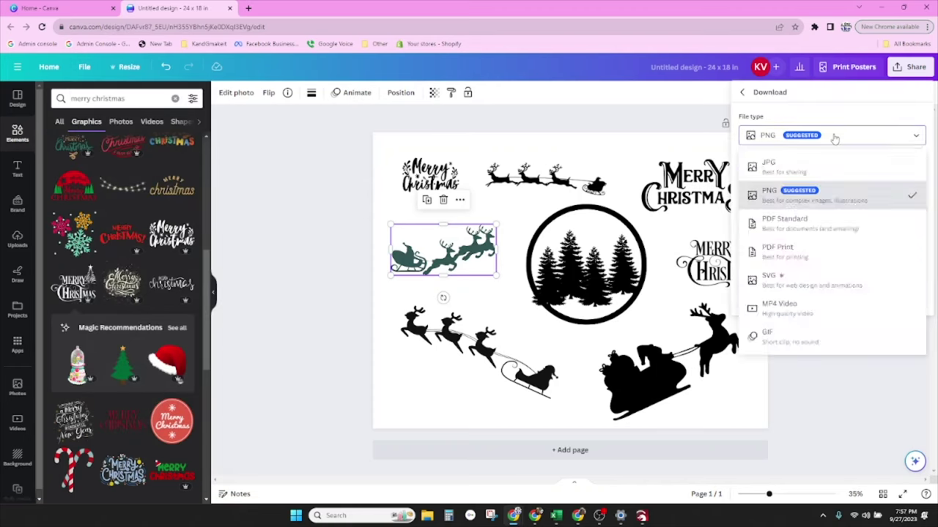
{"action": "left_click", "coordinate": [815, 286]}
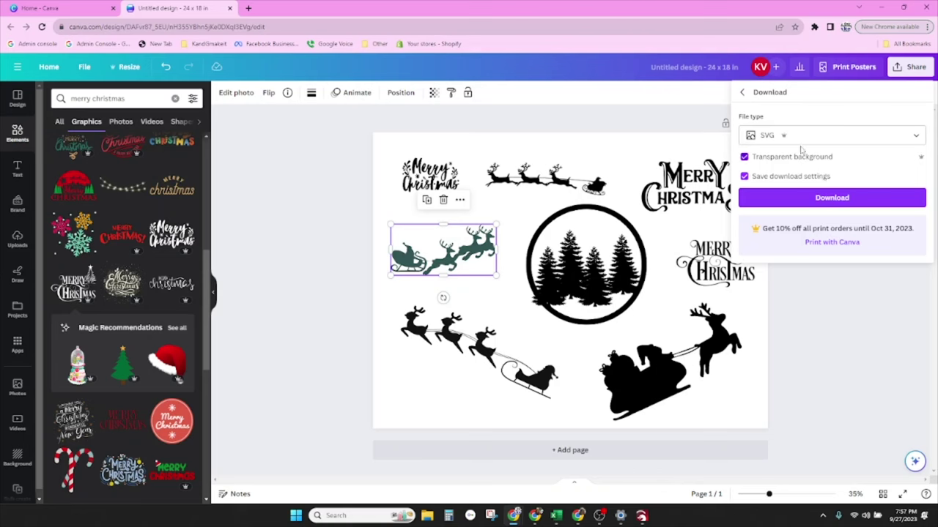
{"action": "left_click", "coordinate": [826, 198]}
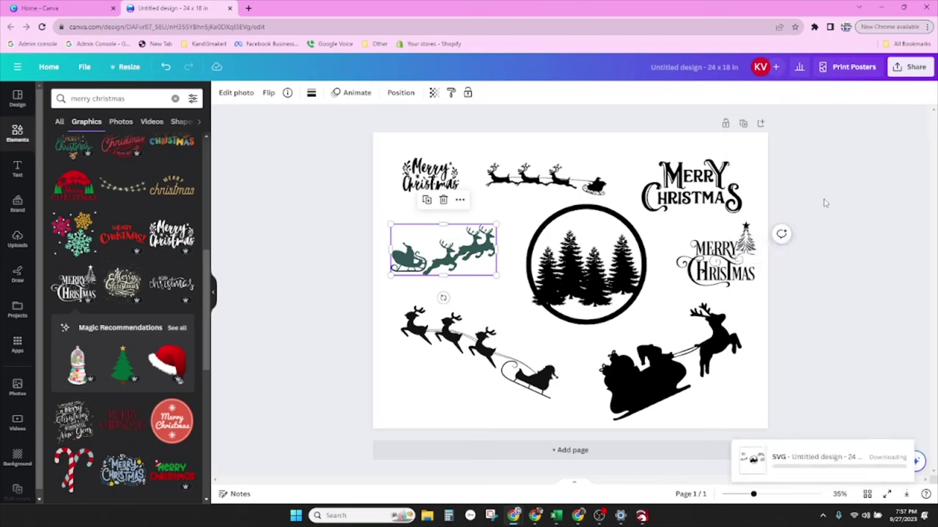
Step: Switch to LightBurn and import "Untitled design (13).svg" from the Downloads folder
{"action": "left_click", "coordinate": [641, 515]}
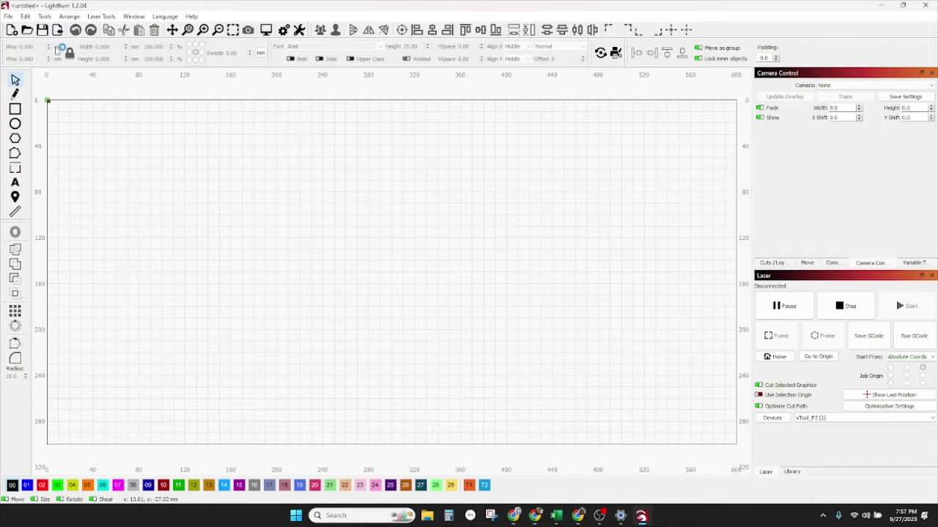
{"action": "left_click", "coordinate": [57, 30]}
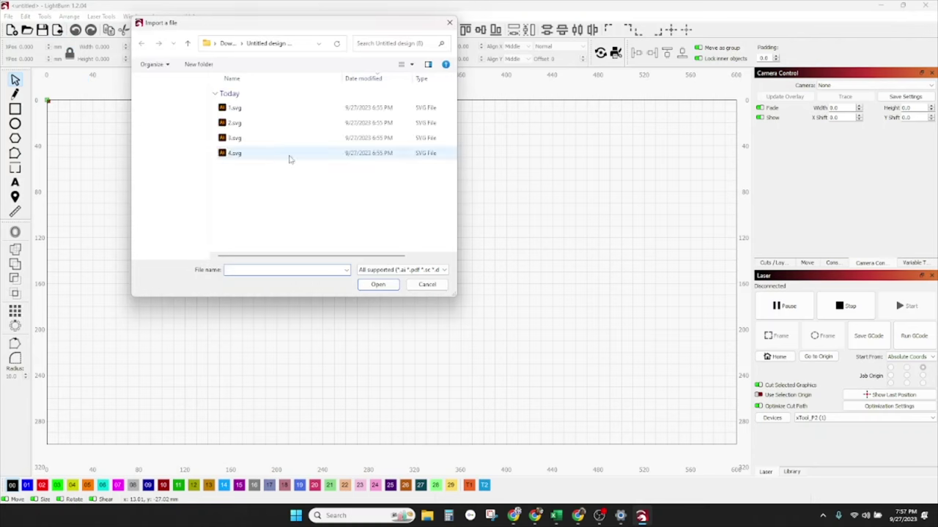
{"action": "left_click", "coordinate": [226, 43]}
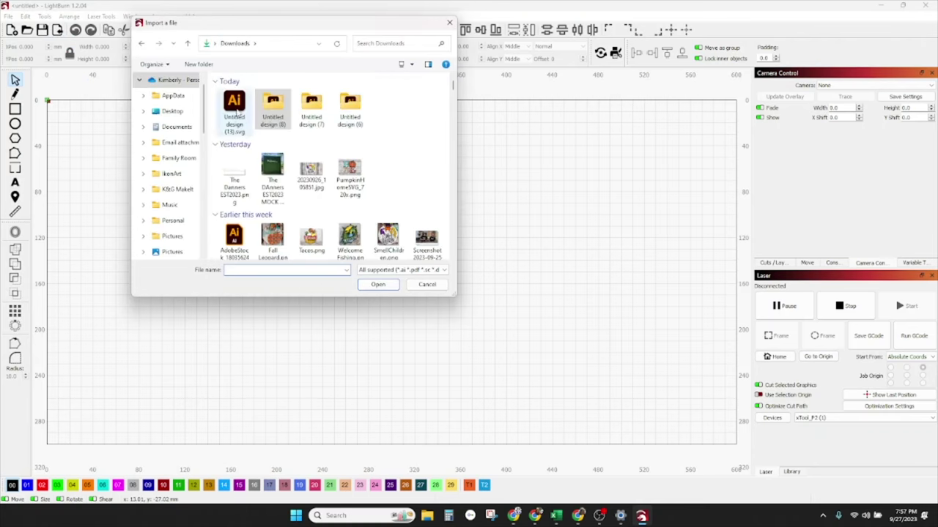
{"action": "double_click", "coordinate": [234, 110]}
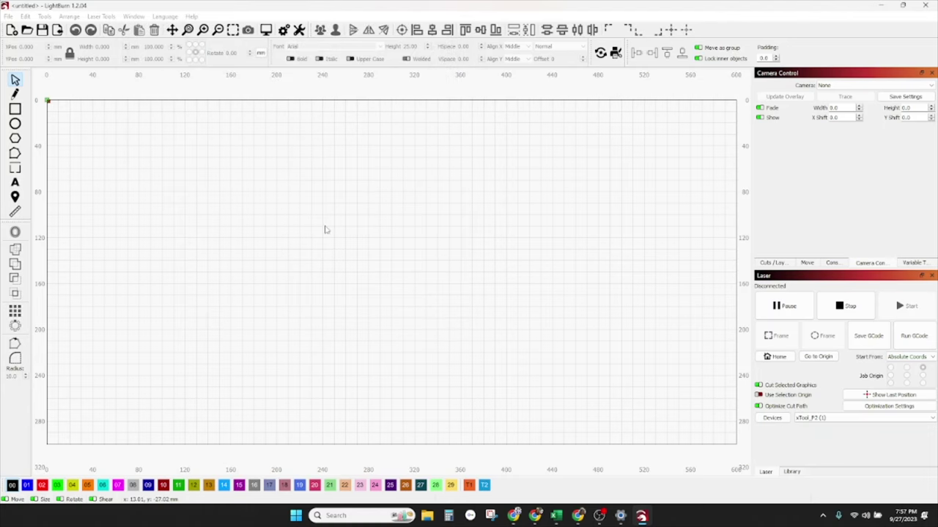
{"action": "scroll", "coordinate": [348, 241], "scroll_direction": "down", "scroll_amount": 3}
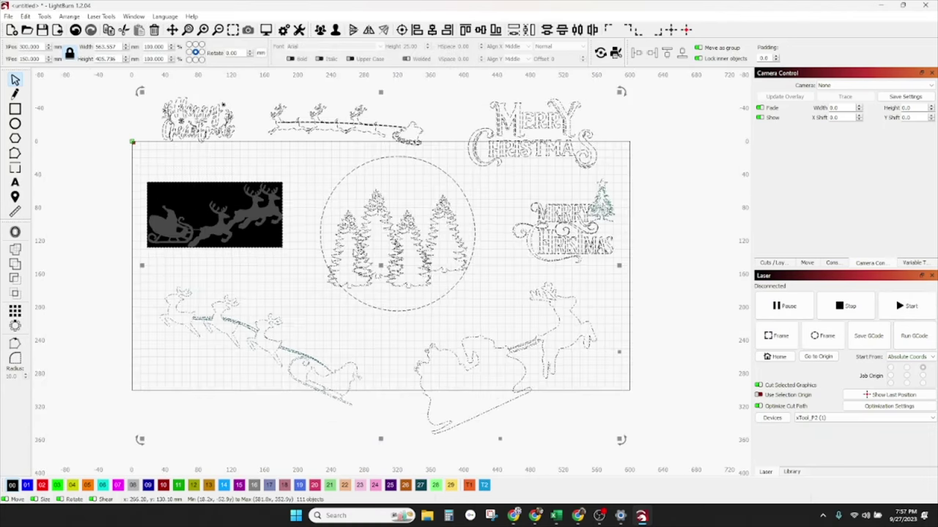
{"action": "scroll", "coordinate": [353, 249], "scroll_direction": "down", "scroll_amount": 1}
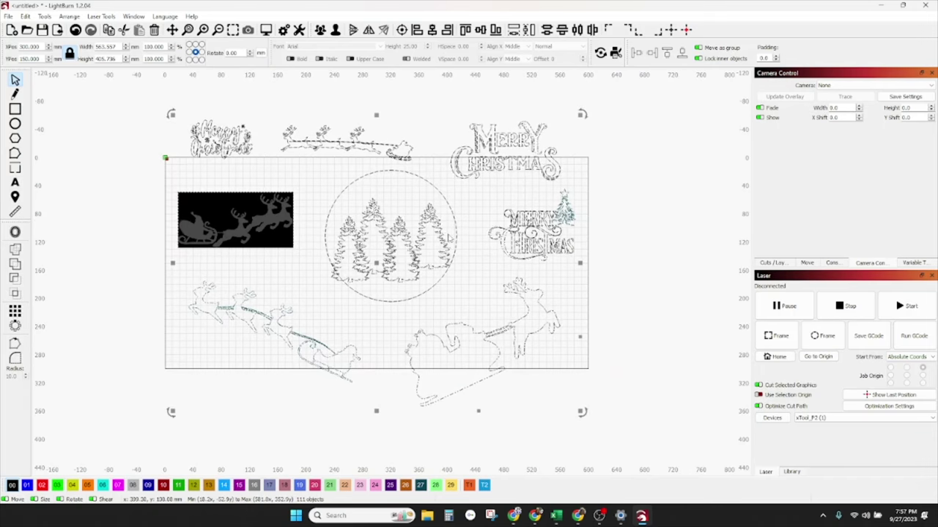
Step: Weld the overlapping pine trees inside the circle into one outline
{"action": "left_click", "coordinate": [471, 236]}
{"action": "left_click", "coordinate": [456, 235]}
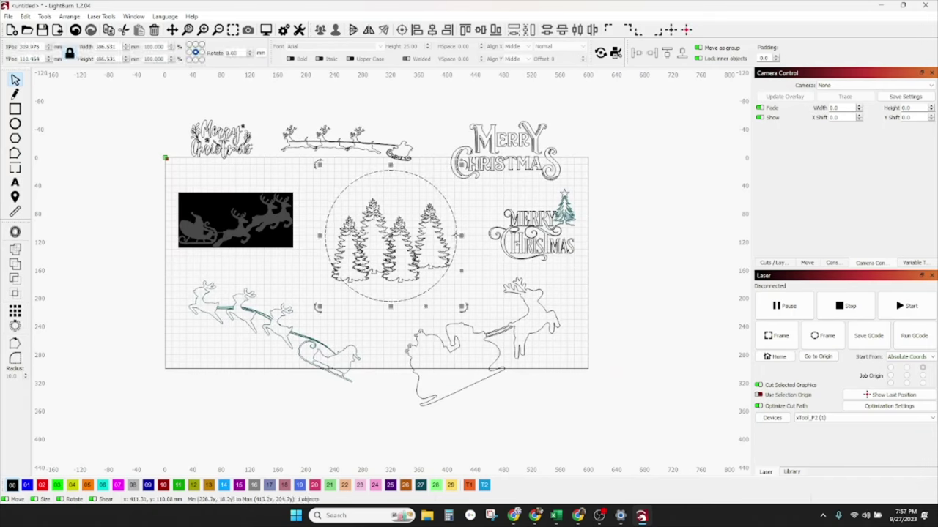
{"action": "left_click", "coordinate": [460, 287]}
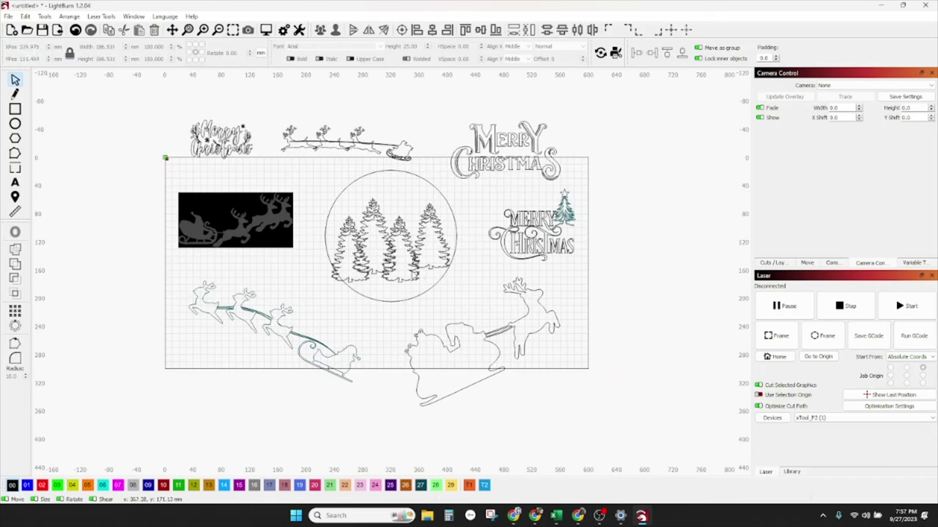
{"action": "left_click", "coordinate": [381, 230]}
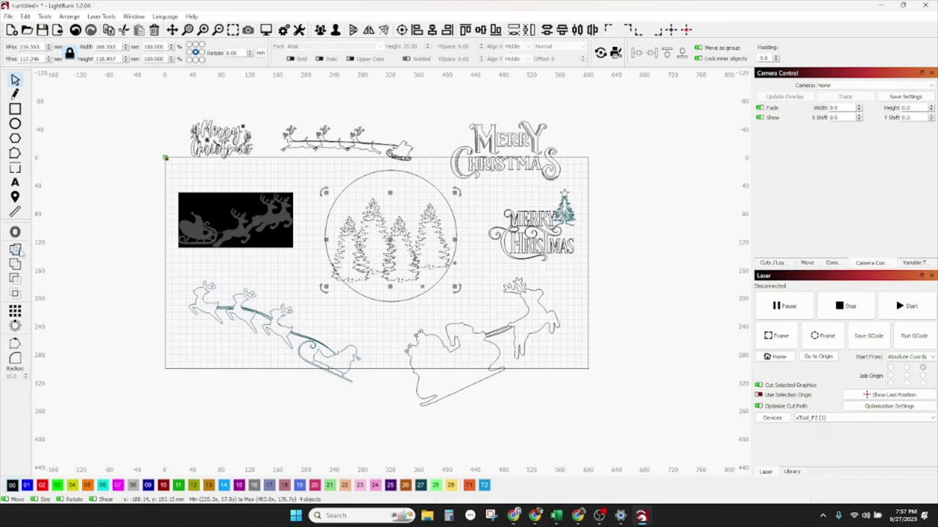
{"action": "left_click", "coordinate": [466, 252]}
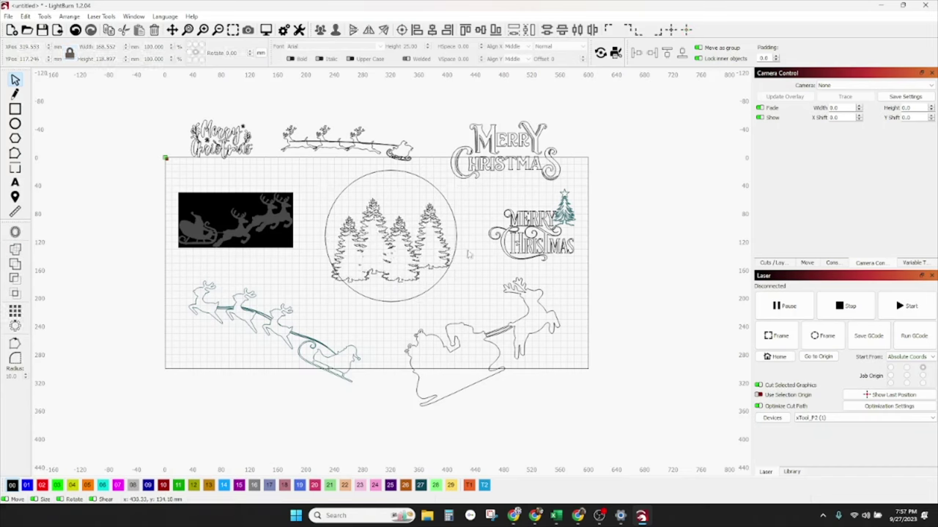
Step: Nudge the circle to centre it around the trees and offset it outward by 8.35 mm with round corners
{"action": "left_click", "coordinate": [455, 216]}
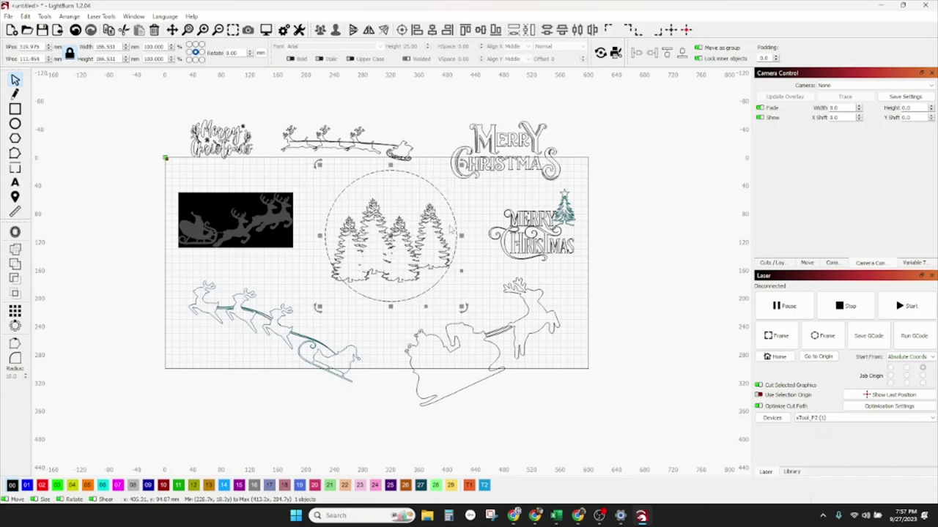
{"action": "left_click_drag", "start_coordinate": [455, 219], "coordinate": [450, 222]}
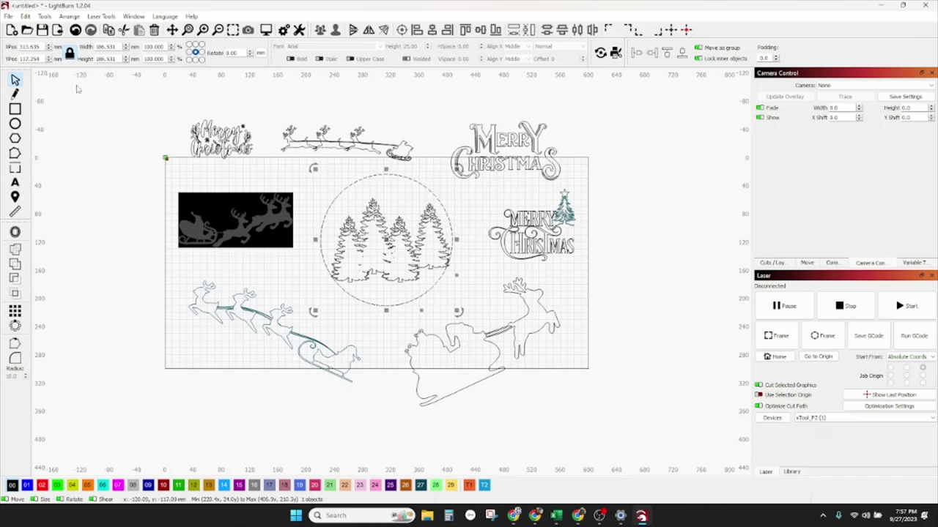
{"action": "left_click", "coordinate": [15, 232]}
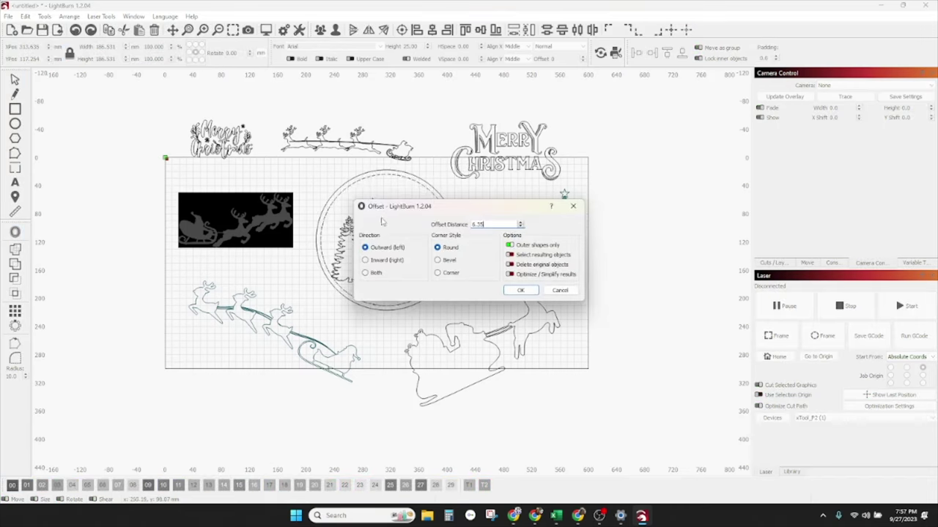
{"action": "left_click", "coordinate": [520, 223]}
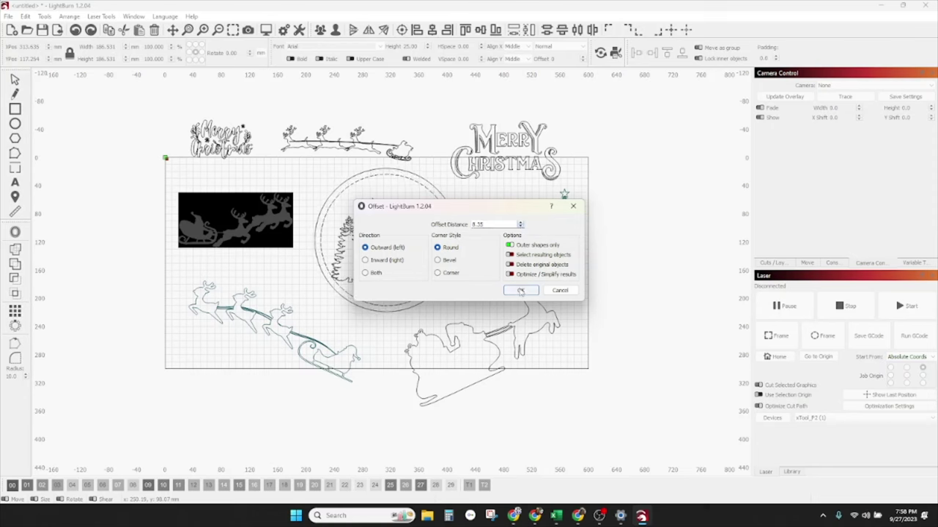
{"action": "left_click", "coordinate": [520, 290]}
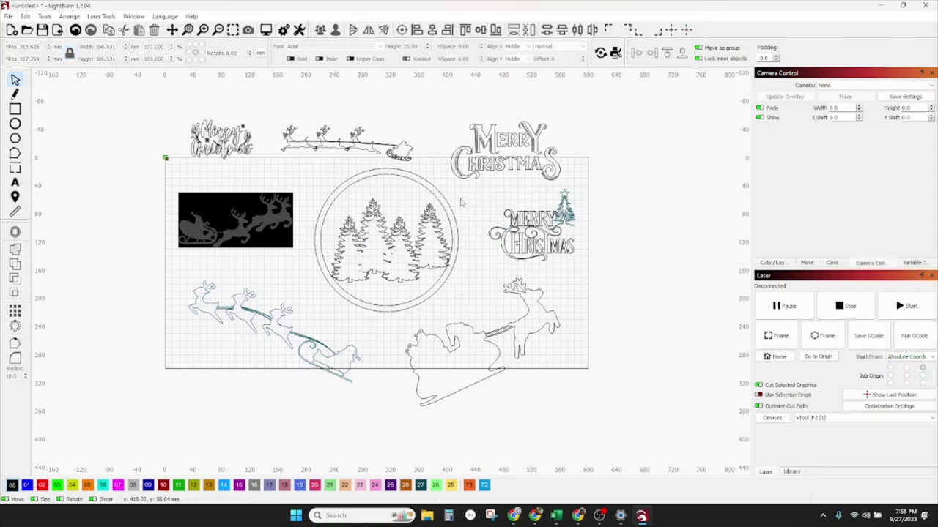
Step: Subtract the inner circle from the outer one to form a ring, and nudge the ring slightly upward around the trees
{"action": "left_click", "coordinate": [436, 189]}
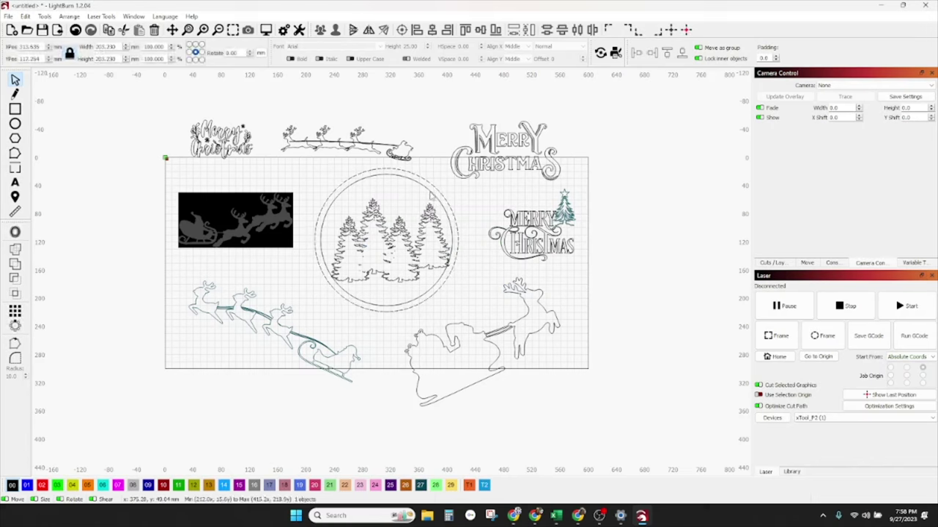
{"action": "left_click", "coordinate": [430, 194], "text": "shift"}
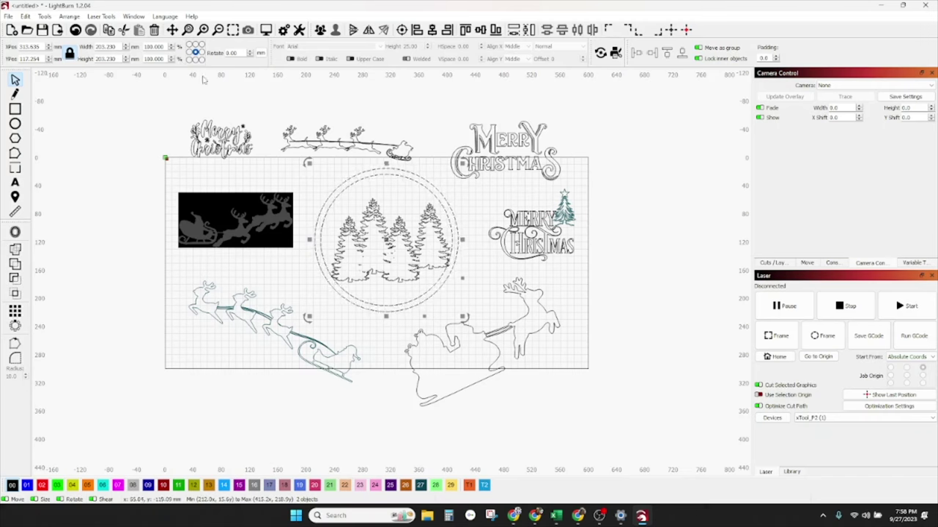
{"action": "left_click", "coordinate": [15, 280]}
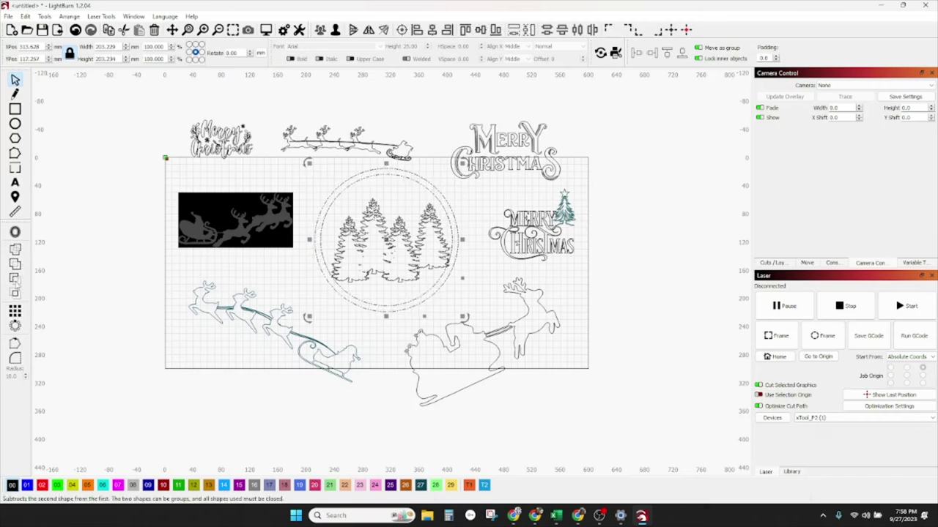
{"action": "left_click", "coordinate": [453, 216]}
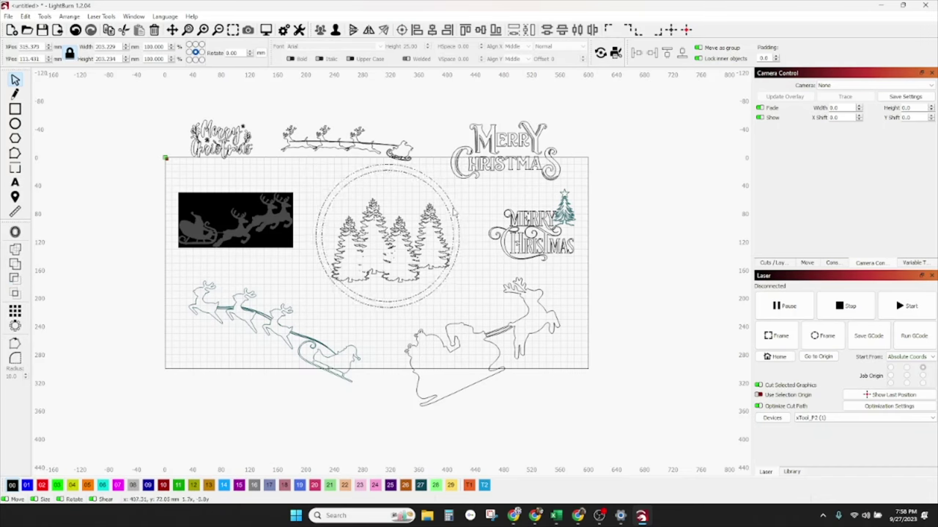
{"action": "left_click_drag", "start_coordinate": [454, 209], "coordinate": [448, 203]}
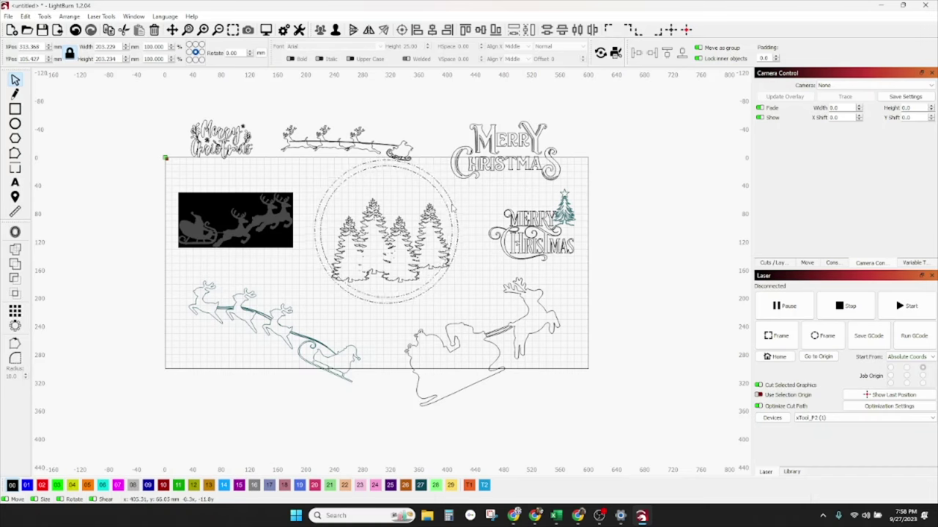
{"action": "left_click", "coordinate": [483, 231]}
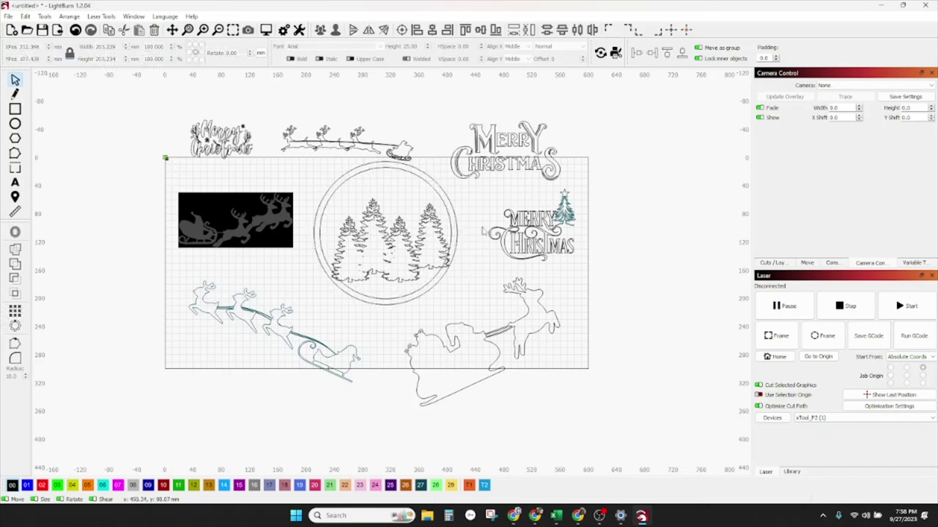
Step: Duplicate the ring and place the copy clear of the trees, beyond the right edge of the work area
{"action": "left_click", "coordinate": [455, 236]}
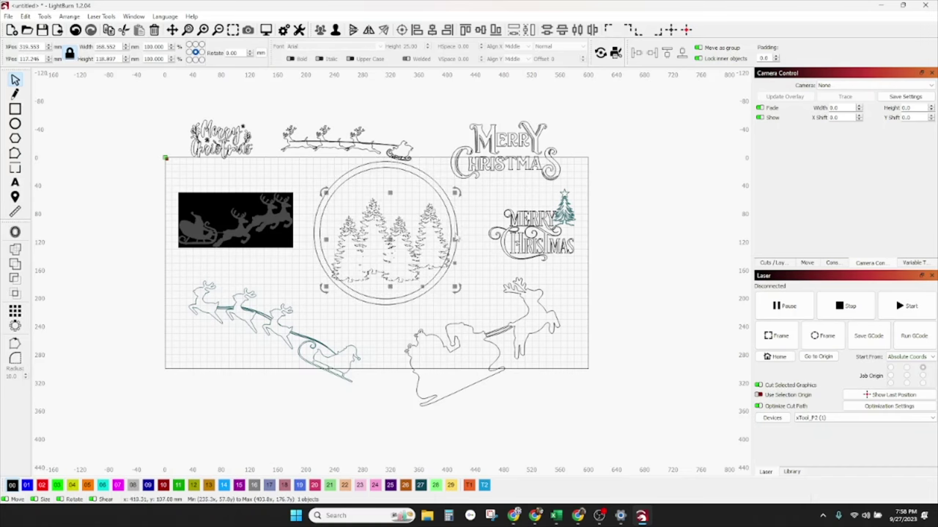
{"action": "left_click", "coordinate": [458, 232]}
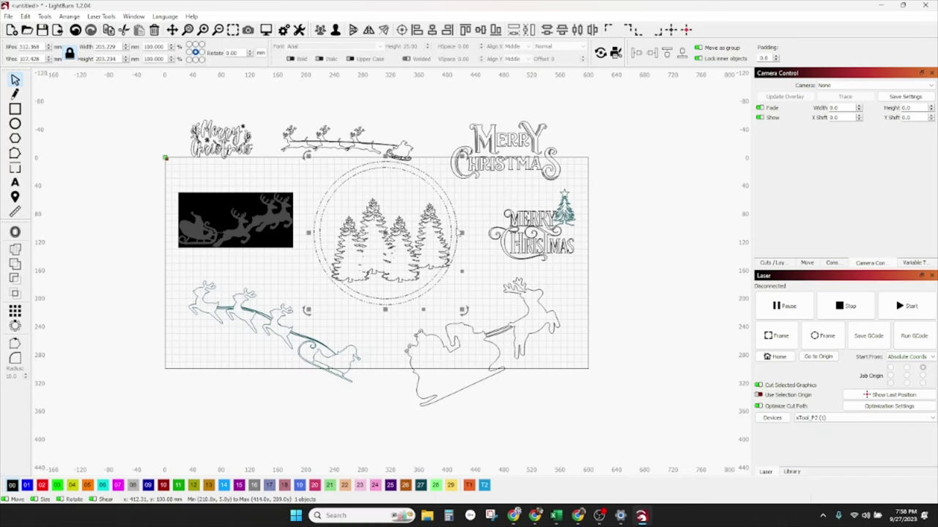
{"action": "mouse_move", "coordinate": [375, 217]}
{"action": "left_mouse_down"}
{"action": "mouse_move", "coordinate": [444, 212]}
{"action": "mouse_move", "coordinate": [620, 238]}
{"action": "left_mouse_up"}
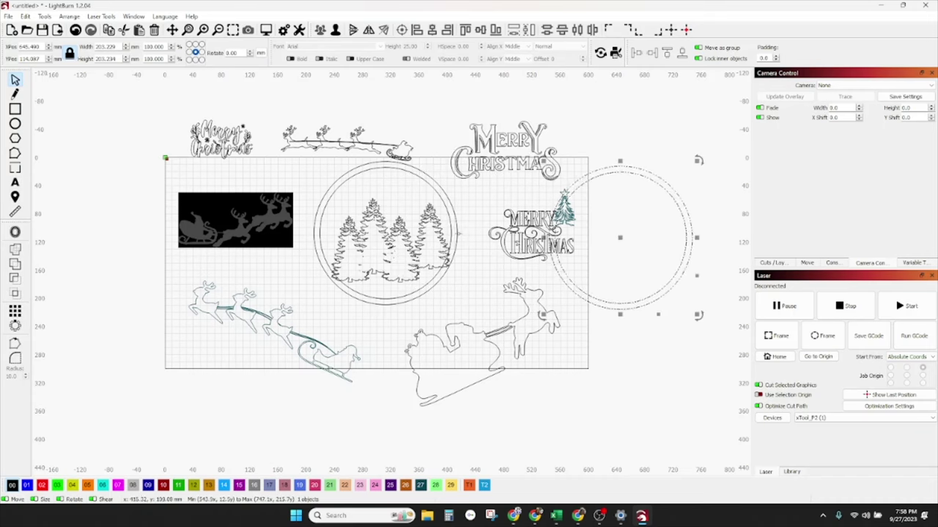
Step: Merge the pine trees and the surrounding ring into one shape with Boolean Union
{"action": "left_click_drag", "start_coordinate": [452, 285], "coordinate": [324, 217]}
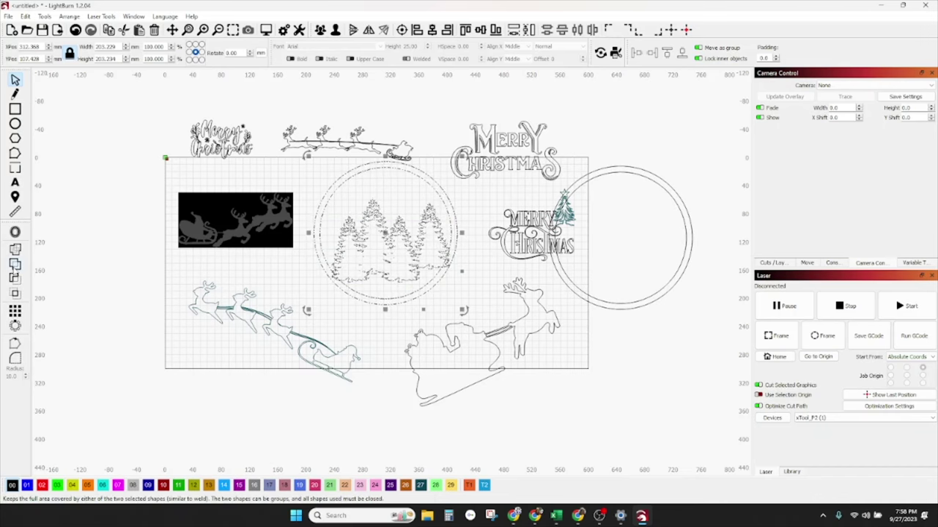
{"action": "left_click", "coordinate": [15, 264]}
{"action": "left_click", "coordinate": [308, 286]}
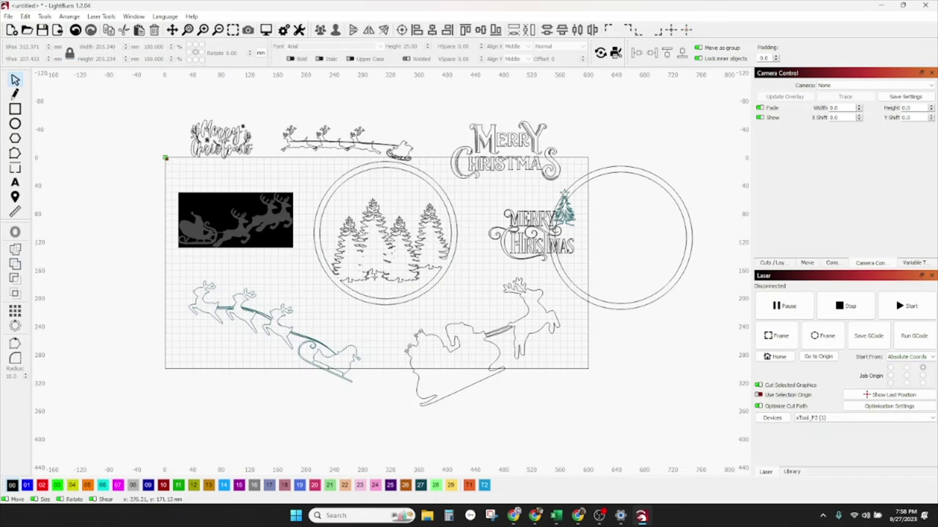
Step: Ungroup the merged tree scene and delete the closed outline between the tree bases and the ring's lower edge
{"action": "left_click", "coordinate": [390, 281]}
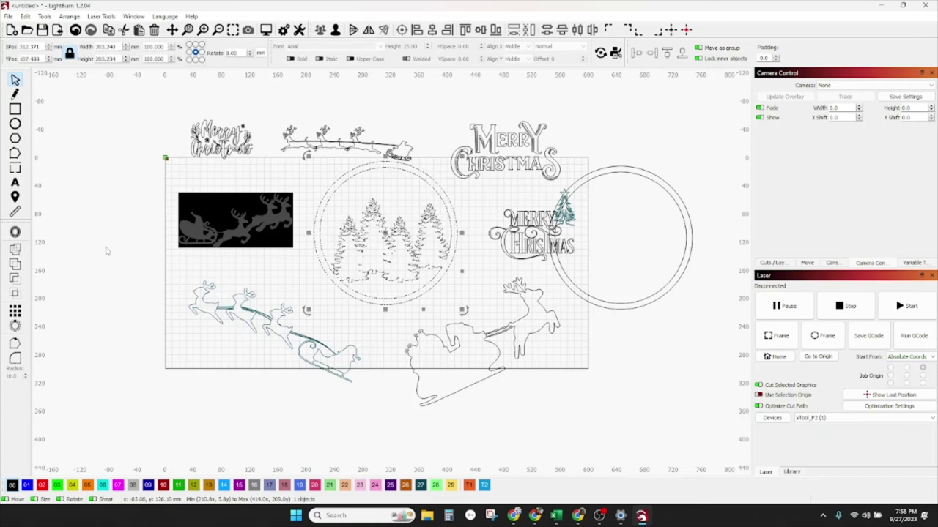
{"action": "key", "text": "ctrl+u"}
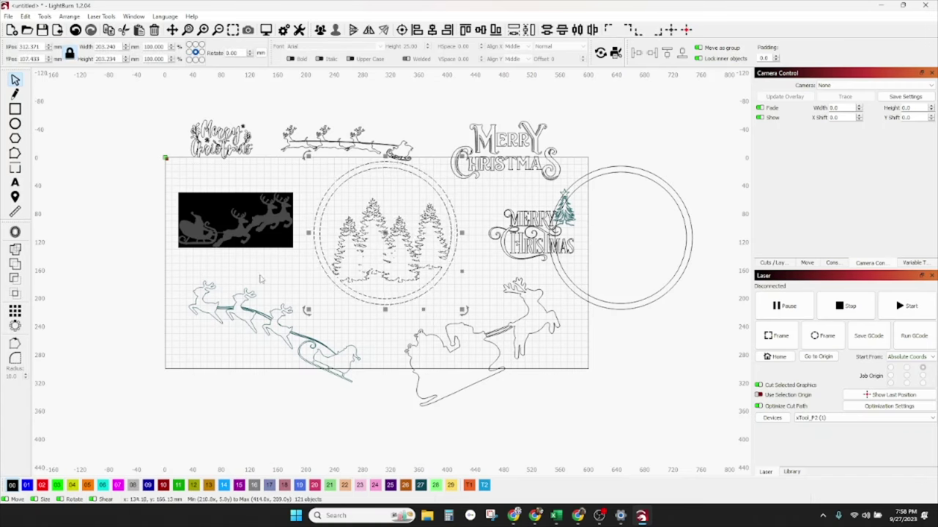
{"action": "left_click", "coordinate": [261, 278]}
{"action": "left_click", "coordinate": [389, 280]}
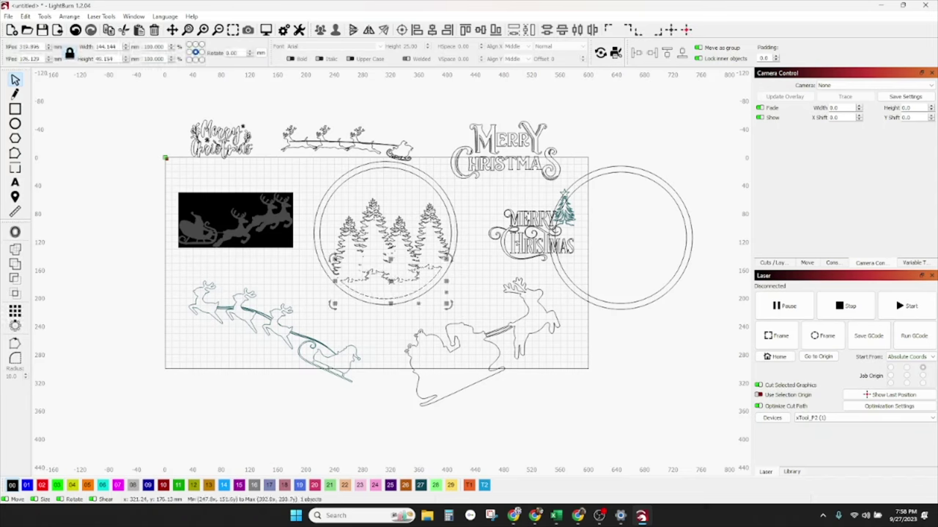
{"action": "key", "text": "Delete"}
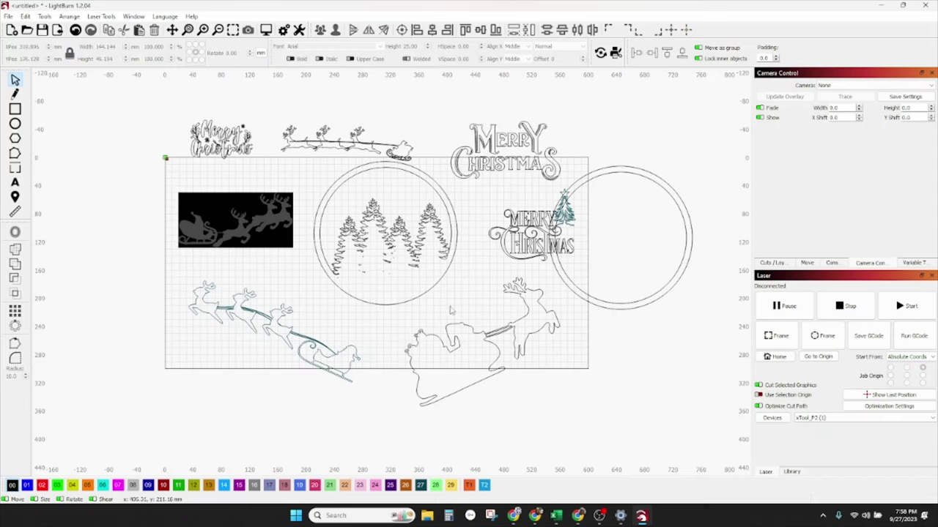
{"action": "left_click_drag", "start_coordinate": [451, 311], "coordinate": [315, 168]}
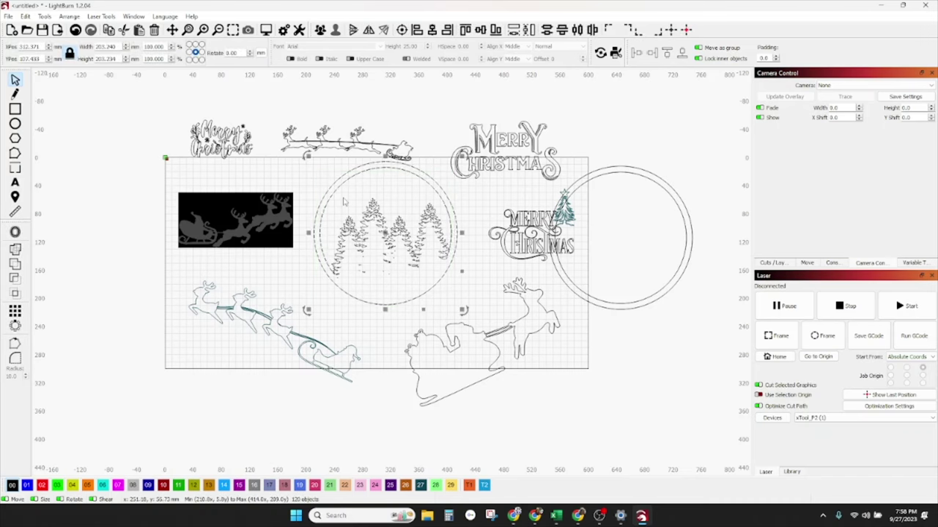
{"action": "left_click", "coordinate": [467, 268]}
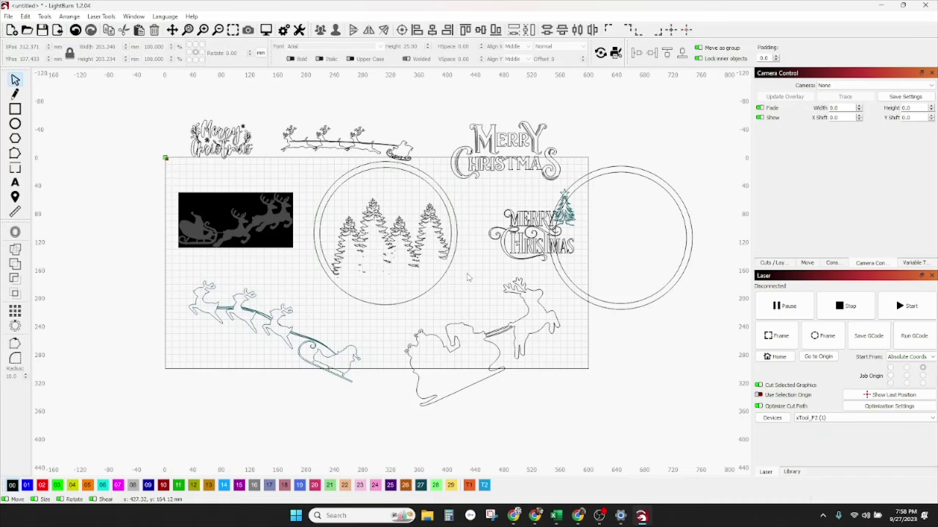
Step: Trace the black sleigh-and-reindeer image at threshold 128 and move the image aside to check the trace
{"action": "left_click", "coordinate": [480, 338]}
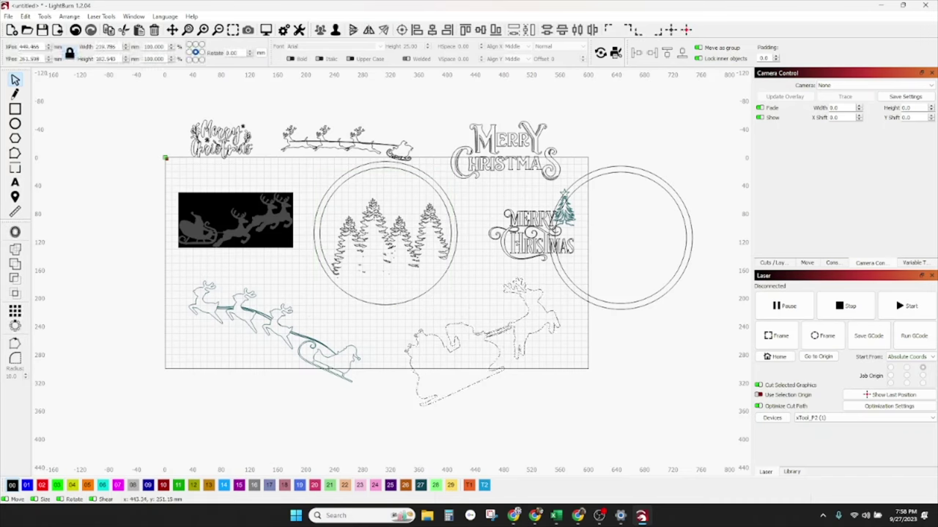
{"action": "left_click", "coordinate": [315, 344]}
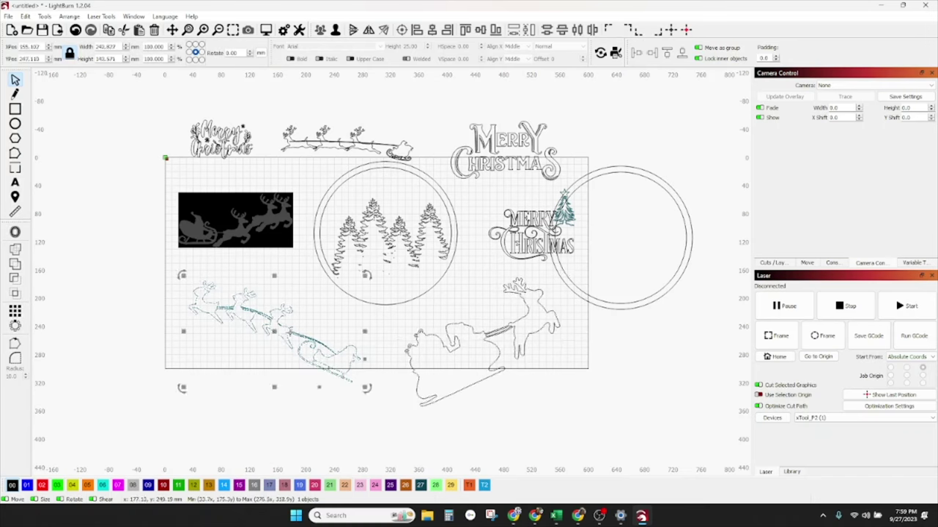
{"action": "left_click", "coordinate": [277, 212]}
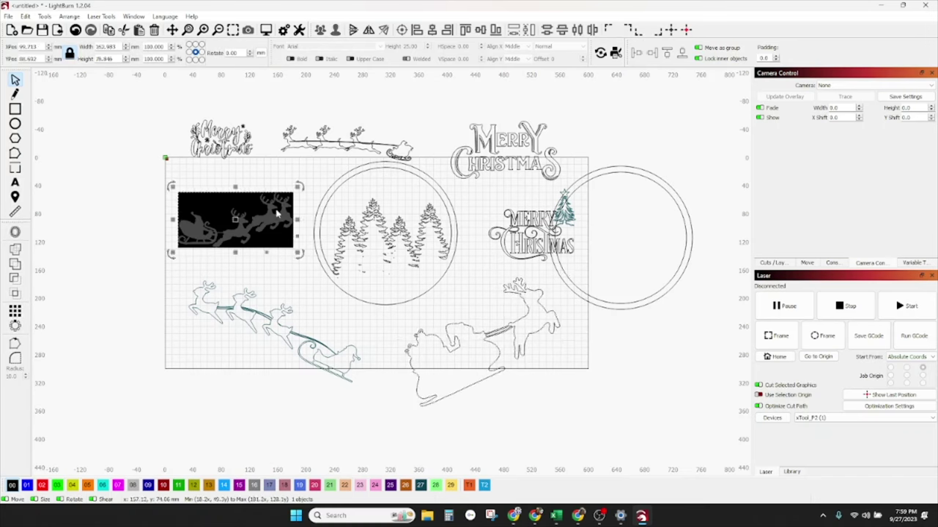
{"action": "left_click_drag", "start_coordinate": [257, 214], "coordinate": [264, 218]}
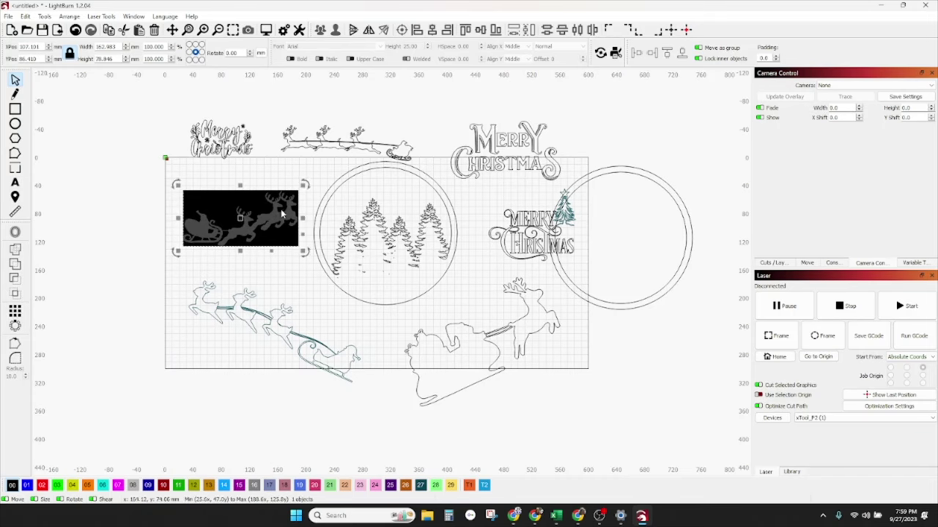
{"action": "right_click", "coordinate": [276, 211]}
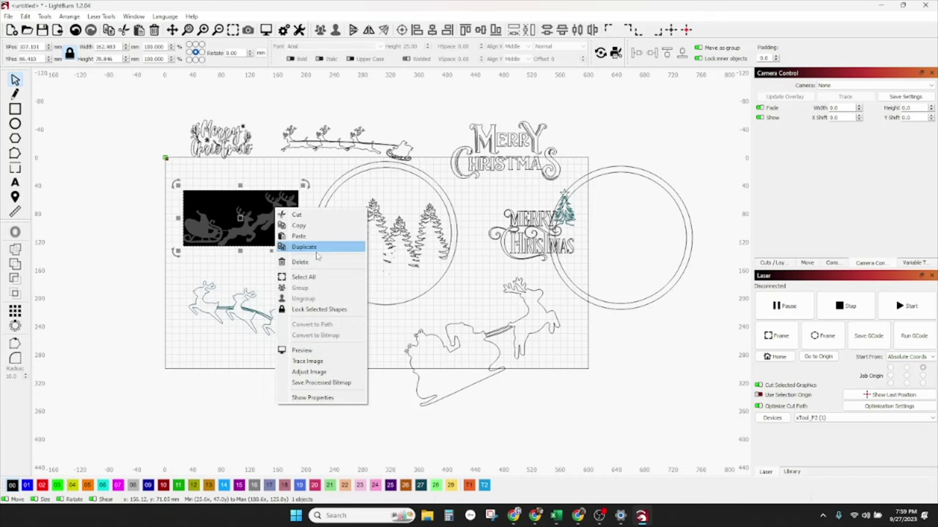
{"action": "left_click", "coordinate": [320, 362]}
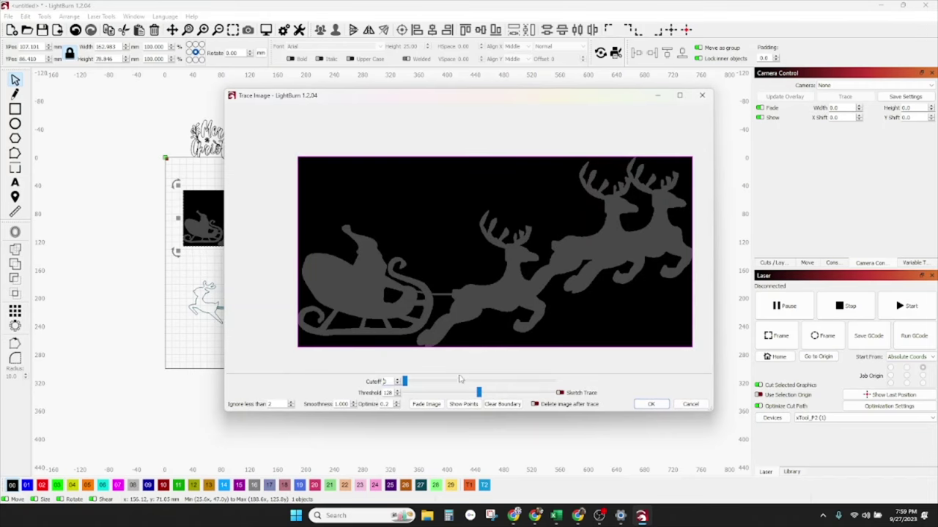
{"action": "scroll", "coordinate": [512, 283], "scroll_direction": "up", "scroll_amount": 3}
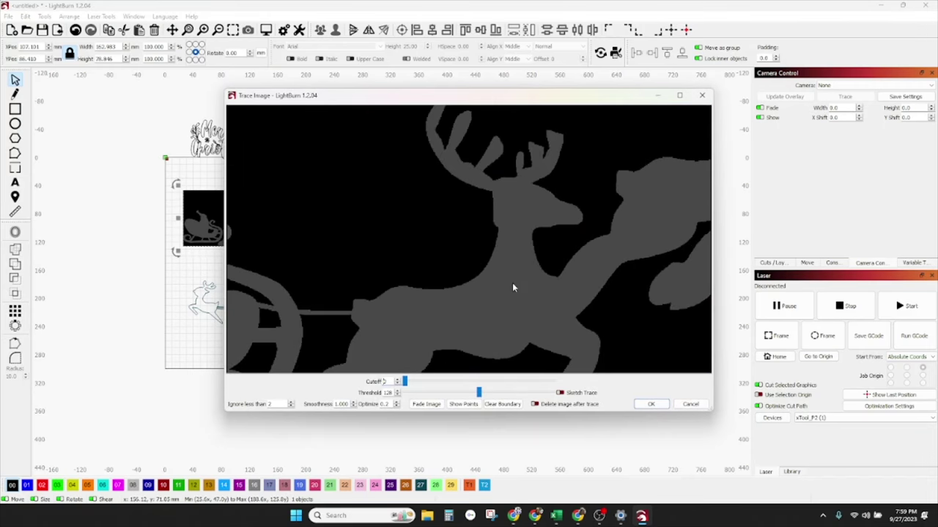
{"action": "scroll", "coordinate": [513, 283], "scroll_direction": "down", "scroll_amount": 1}
{"action": "scroll", "coordinate": [512, 283], "scroll_direction": "down", "scroll_amount": 3}
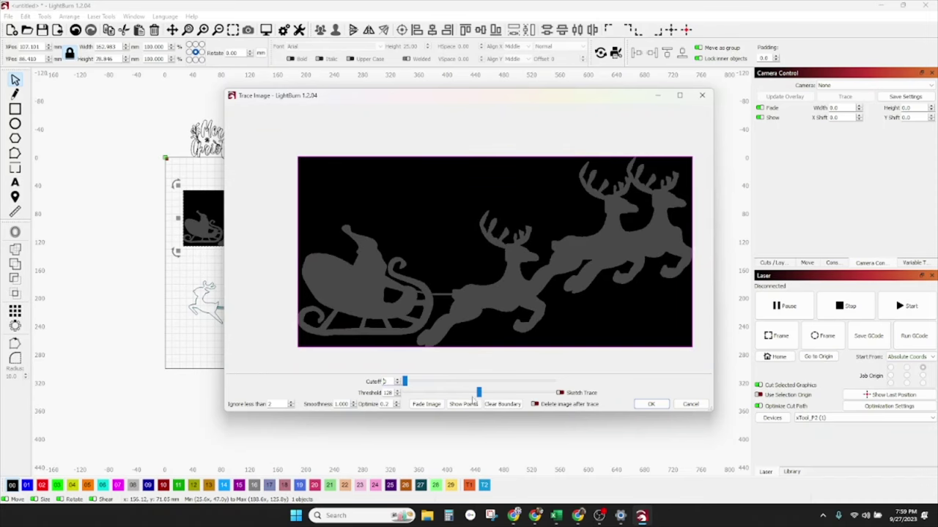
{"action": "left_click", "coordinate": [653, 403]}
{"action": "left_click_drag", "start_coordinate": [262, 221], "coordinate": [305, 280]}
{"action": "left_click", "coordinate": [307, 205]}
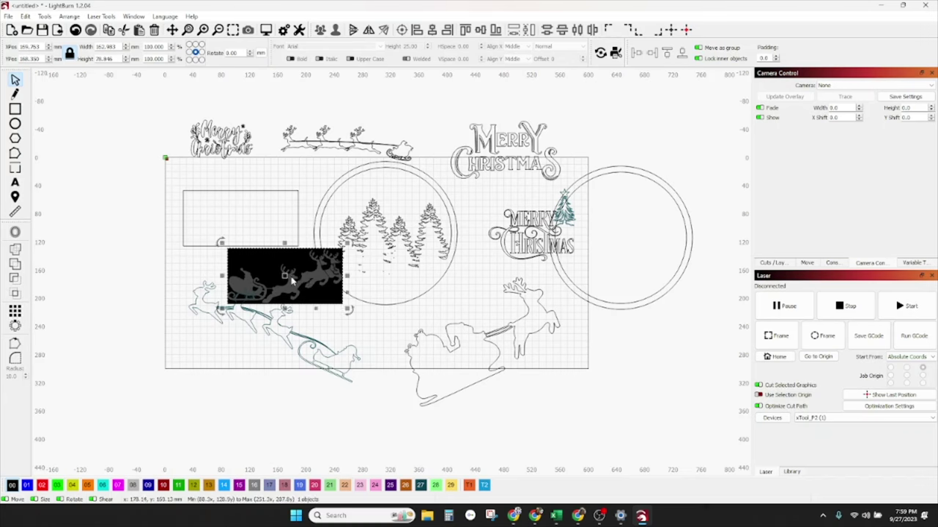
Step: Move the sleigh-and-reindeer image back and trace it again with the threshold set to 61
{"action": "mouse_move", "coordinate": [289, 276]}
{"action": "left_mouse_down"}
{"action": "mouse_move", "coordinate": [239, 202]}
{"action": "mouse_move", "coordinate": [250, 217]}
{"action": "left_mouse_up"}
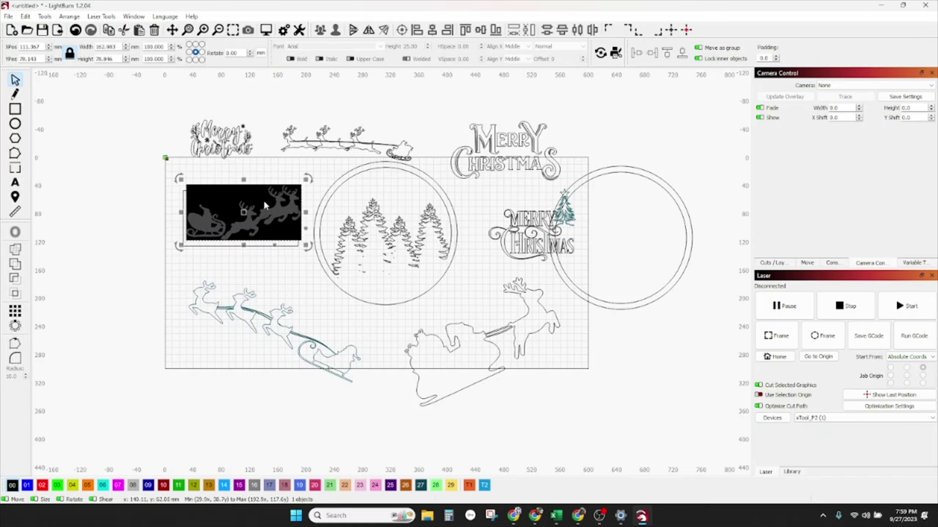
{"action": "mouse_move", "coordinate": [261, 218]}
{"action": "left_mouse_down"}
{"action": "mouse_move", "coordinate": [257, 240]}
{"action": "mouse_move", "coordinate": [256, 223]}
{"action": "left_mouse_up"}
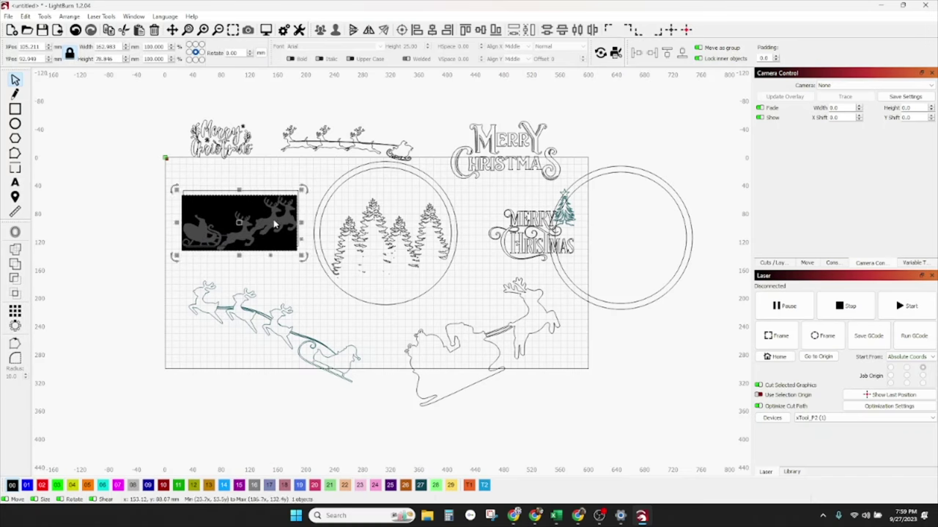
{"action": "right_click", "coordinate": [263, 226]}
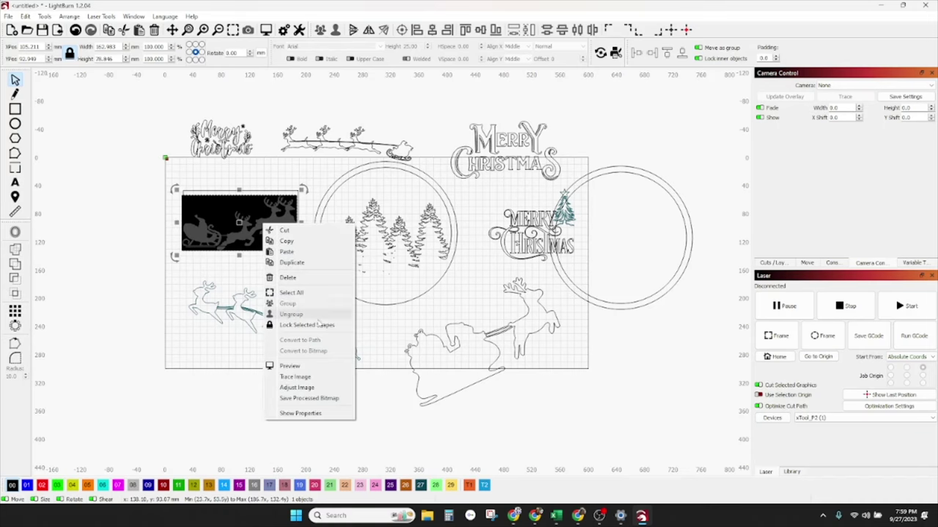
{"action": "left_click", "coordinate": [317, 378]}
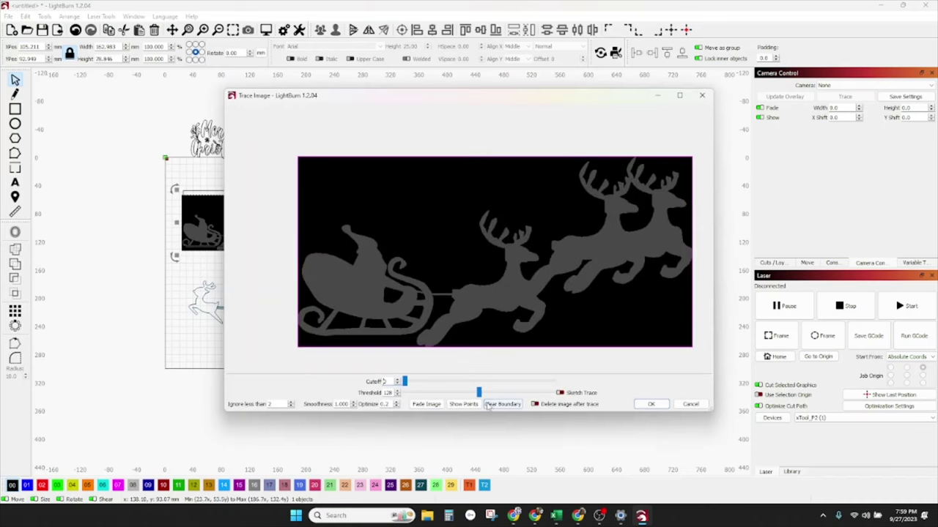
{"action": "mouse_move", "coordinate": [481, 393]}
{"action": "left_mouse_down"}
{"action": "mouse_move", "coordinate": [433, 395]}
{"action": "mouse_move", "coordinate": [449, 399]}
{"action": "mouse_move", "coordinate": [441, 393]}
{"action": "left_mouse_up"}
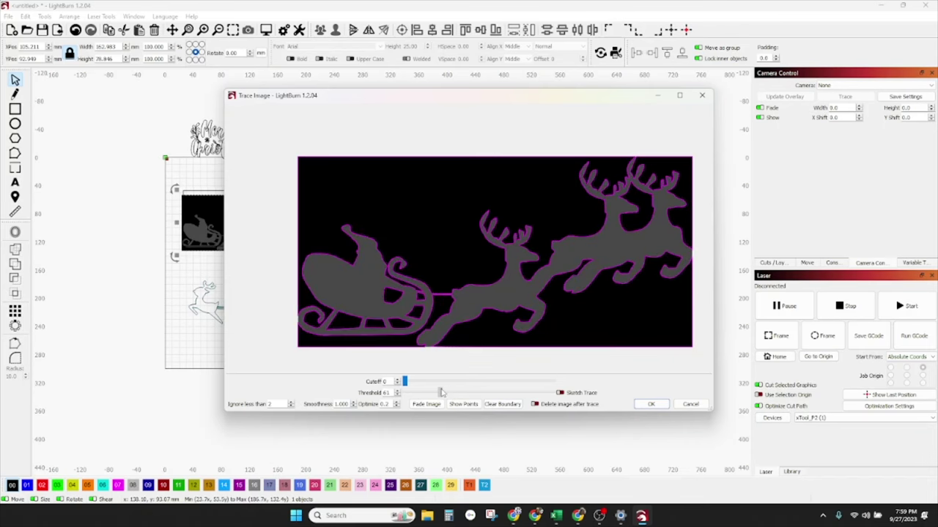
{"action": "left_click", "coordinate": [650, 403]}
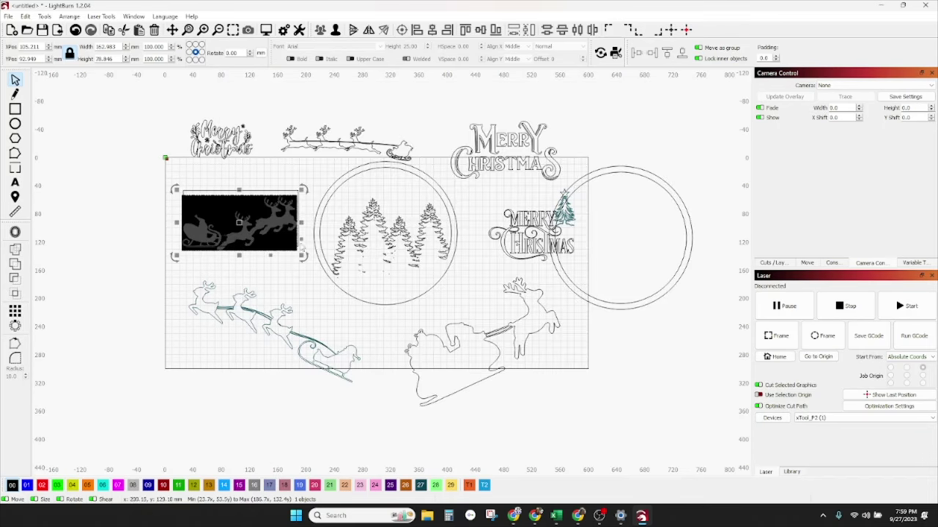
Step: Separate the source image from its tracing and move the traced sleigh outline off the work area's left edge
{"action": "mouse_move", "coordinate": [265, 216]}
{"action": "left_mouse_down"}
{"action": "mouse_move", "coordinate": [295, 273]}
{"action": "mouse_move", "coordinate": [316, 256]}
{"action": "mouse_move", "coordinate": [241, 286]}
{"action": "left_mouse_up"}
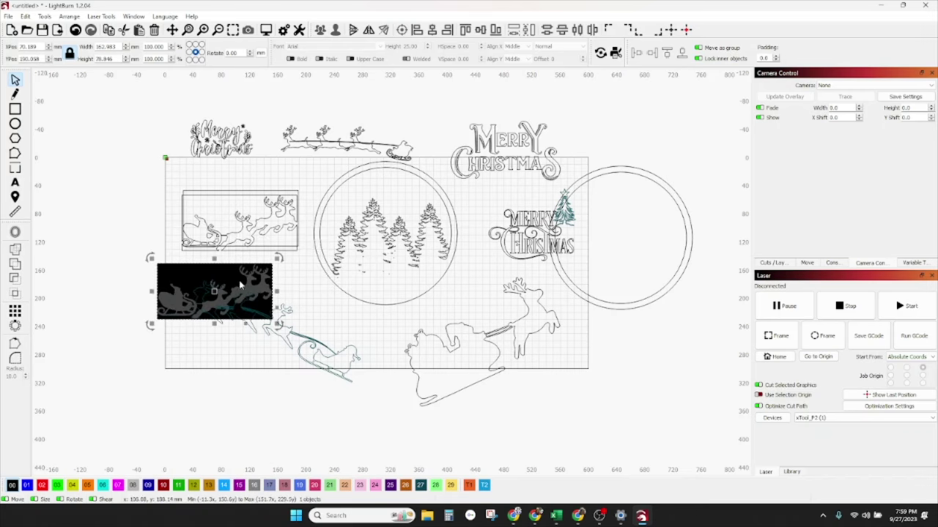
{"action": "left_click", "coordinate": [242, 246]}
{"action": "left_click_drag", "start_coordinate": [323, 208], "coordinate": [263, 272]}
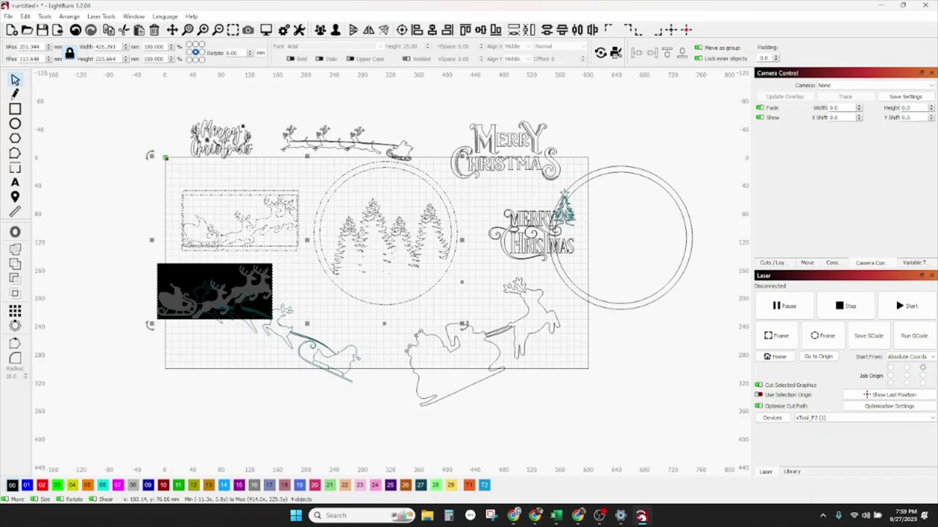
{"action": "left_click", "coordinate": [307, 191]}
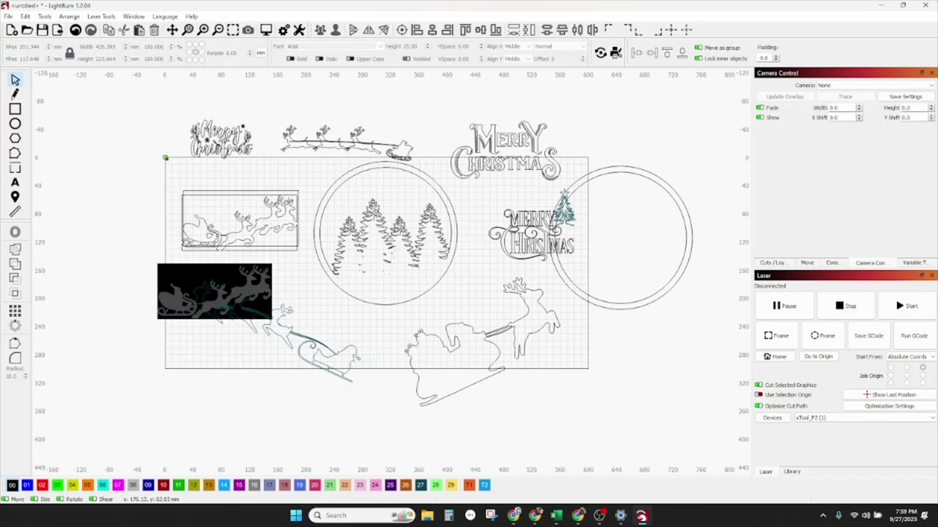
{"action": "mouse_move", "coordinate": [195, 205]}
{"action": "left_mouse_down"}
{"action": "mouse_move", "coordinate": [141, 197]}
{"action": "mouse_move", "coordinate": [83, 205]}
{"action": "left_mouse_up"}
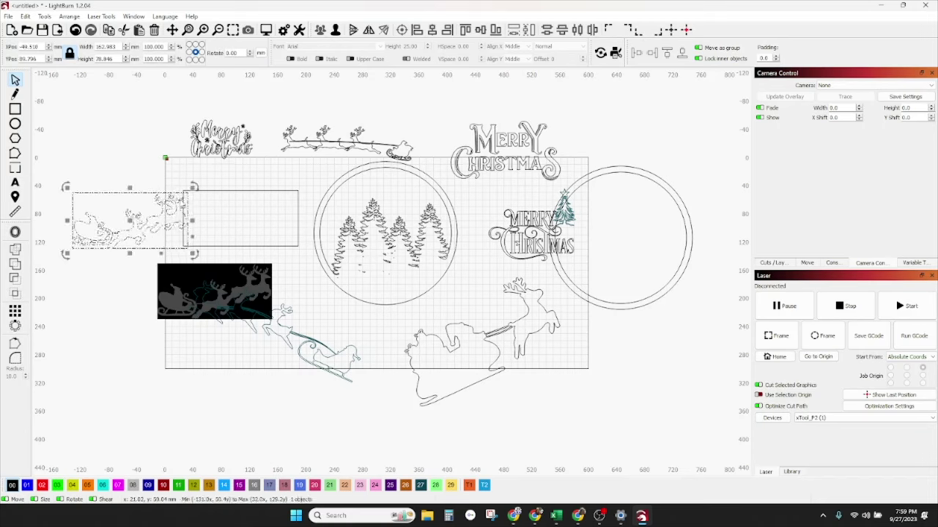
{"action": "left_click", "coordinate": [157, 169]}
{"action": "left_click_drag", "start_coordinate": [180, 202], "coordinate": [189, 165]}
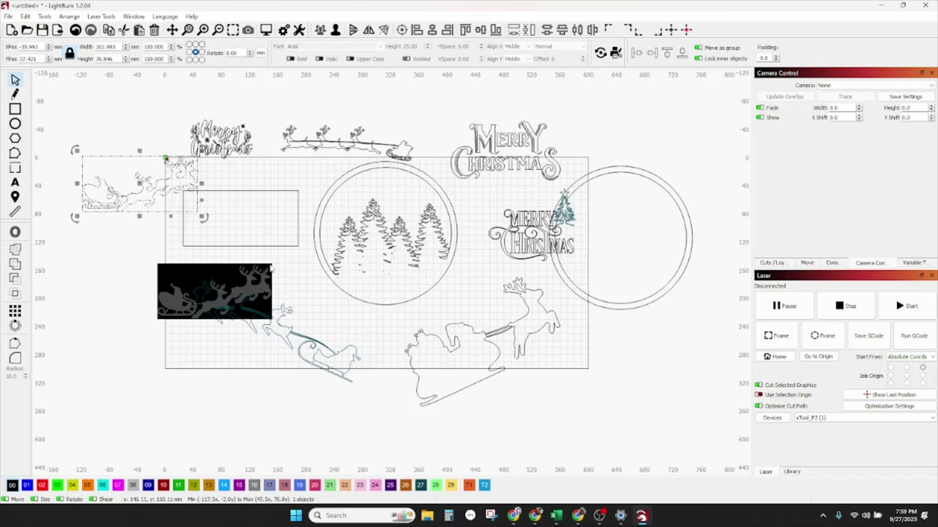
Step: Delete the black sleigh image, its traced sleigh-and-reindeer outline and the leftover rectangle
{"action": "left_click_drag", "start_coordinate": [303, 293], "coordinate": [106, 173]}
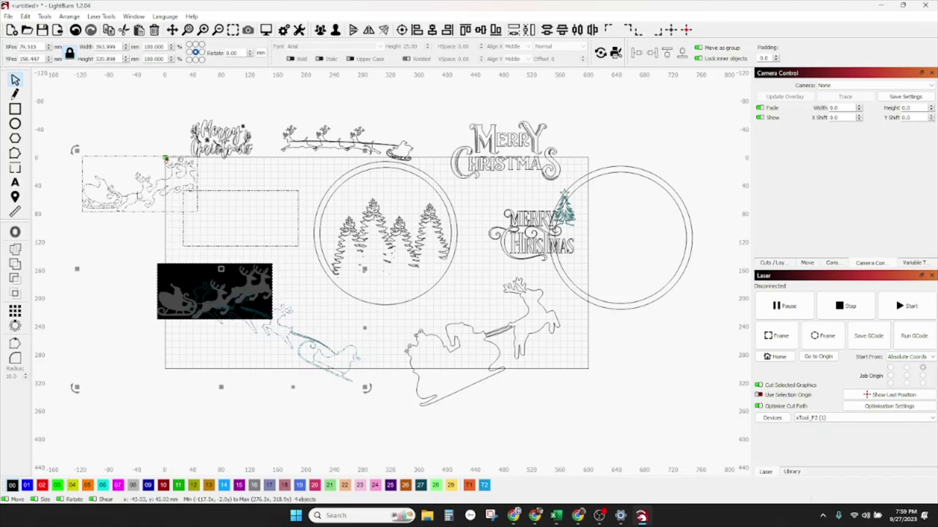
{"action": "left_click", "coordinate": [166, 217]}
{"action": "left_click", "coordinate": [251, 269]}
{"action": "key", "text": "Delete"}
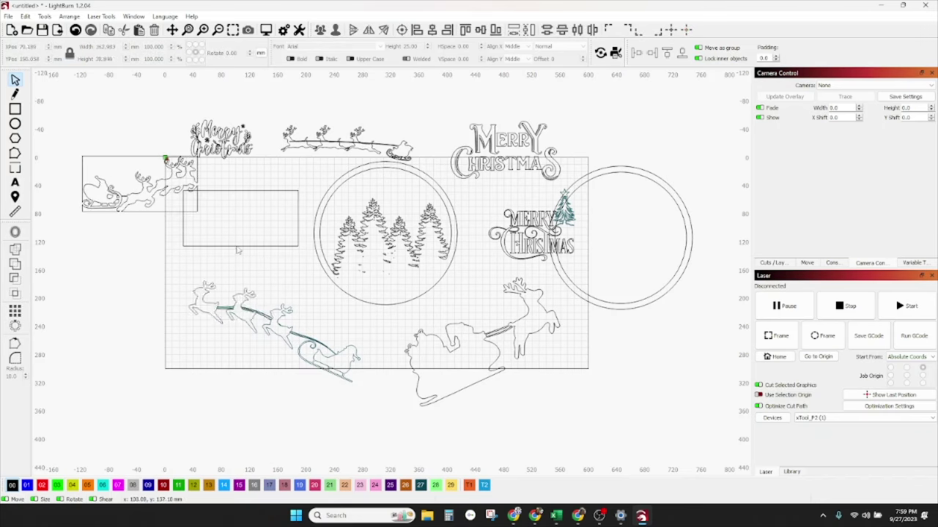
{"action": "left_click_drag", "start_coordinate": [238, 258], "coordinate": [139, 176]}
{"action": "key", "text": "Delete"}
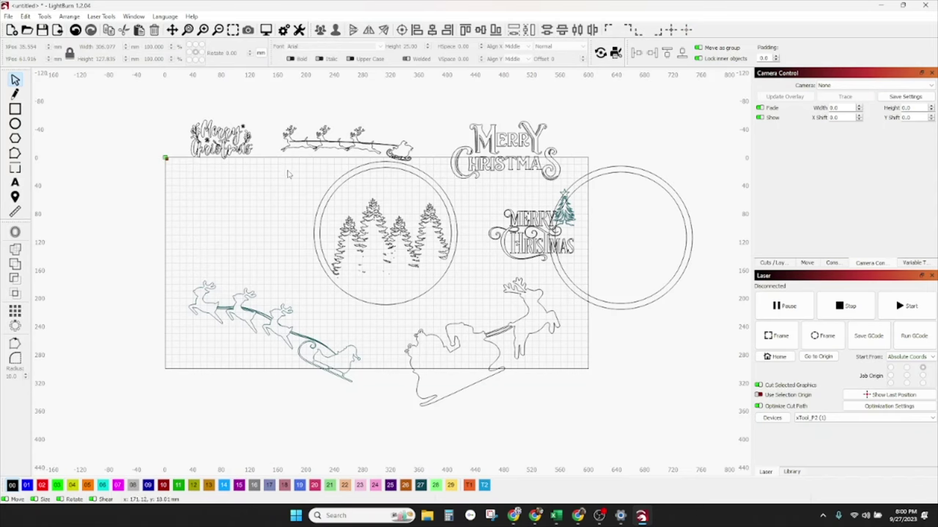
Step: Move the large single-reindeer sleigh outline into the tree ring, shrink it to about 150 mm wide and tilt it flatter
{"action": "left_click_drag", "start_coordinate": [483, 336], "coordinate": [395, 235]}
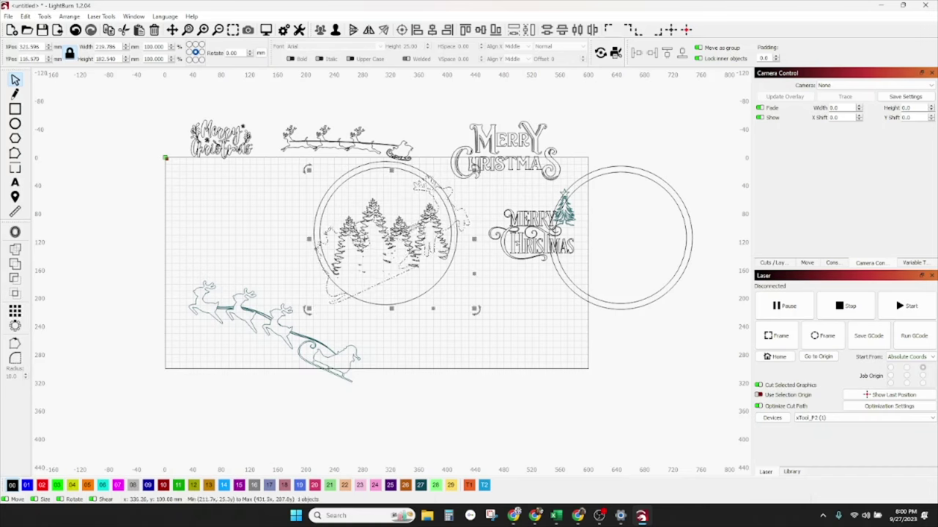
{"action": "left_click_drag", "start_coordinate": [474, 311], "coordinate": [425, 269]}
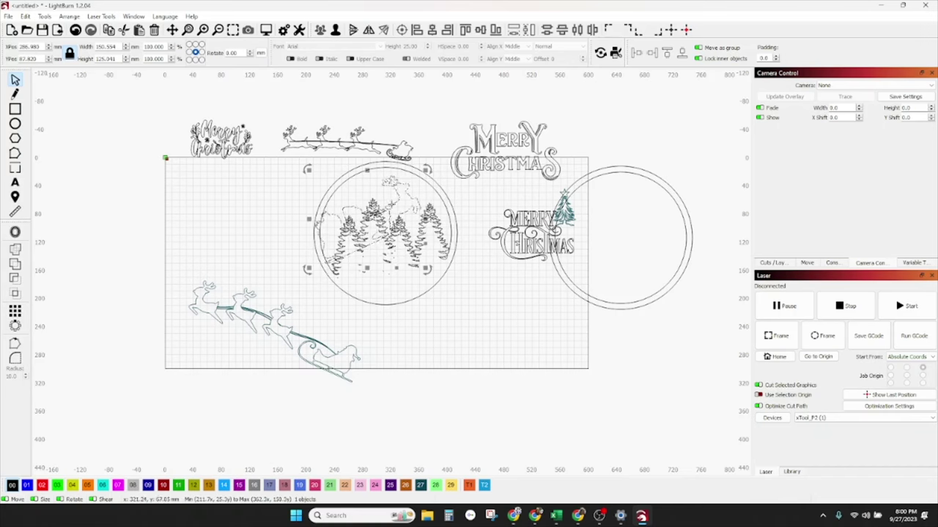
{"action": "left_click_drag", "start_coordinate": [427, 167], "coordinate": [443, 195]}
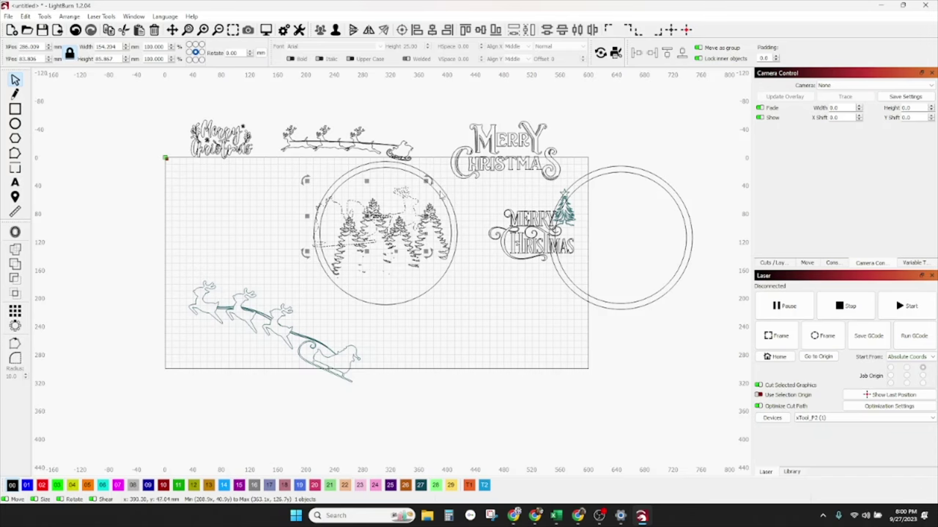
Step: Offset the three-reindeer sleigh outward by 1.35 mm with outer shapes only, placing the offset outline beside the original and rotating it level
{"action": "left_click", "coordinate": [287, 341]}
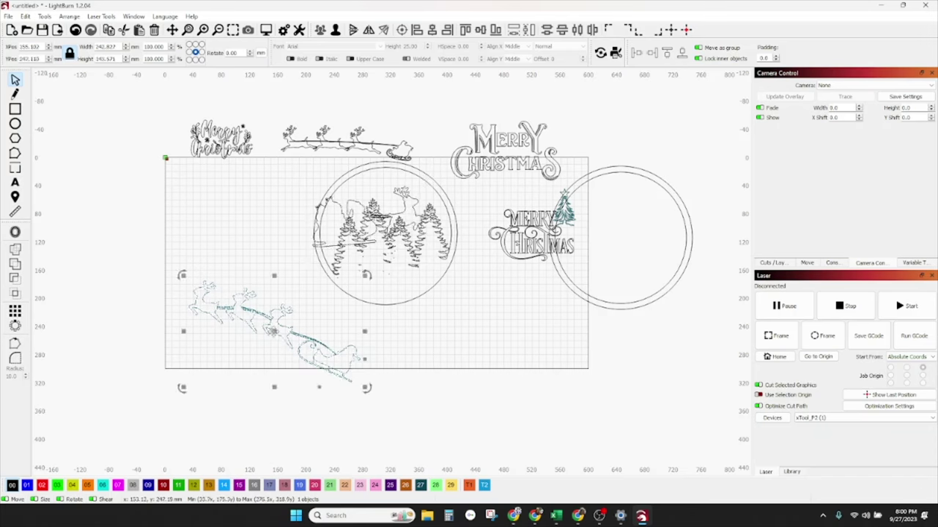
{"action": "left_click_drag", "start_coordinate": [269, 343], "coordinate": [259, 316]}
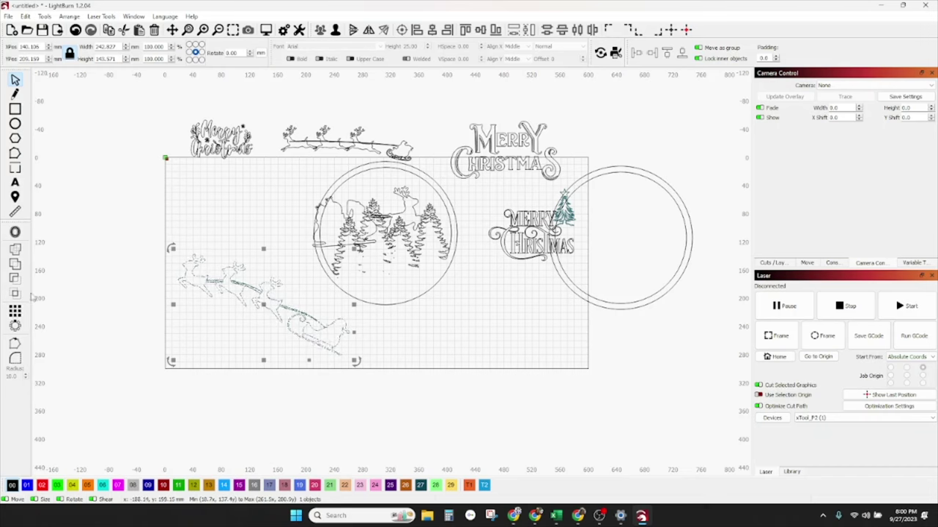
{"action": "left_click", "coordinate": [14, 232]}
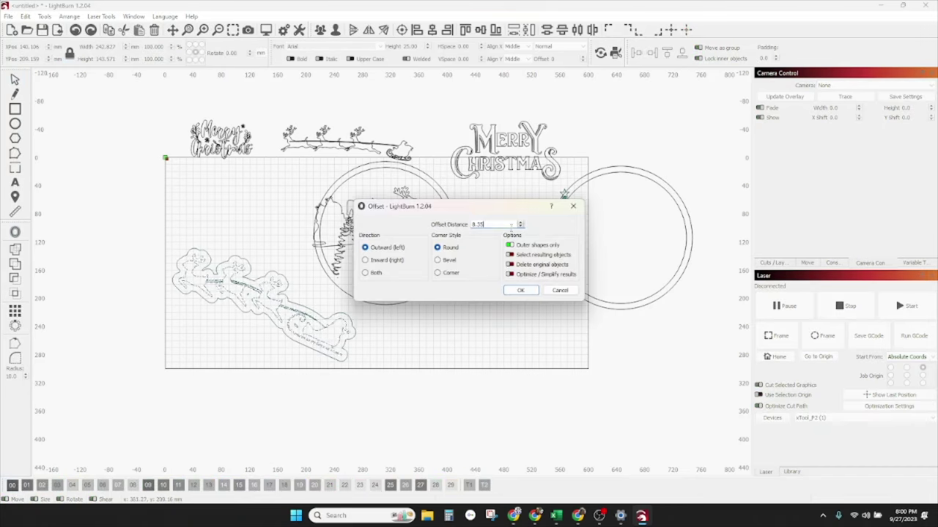
{"action": "left_click", "coordinate": [520, 226]}
{"action": "left_click", "coordinate": [520, 227]}
{"action": "left_click", "coordinate": [520, 226]}
{"action": "left_click", "coordinate": [521, 226]}
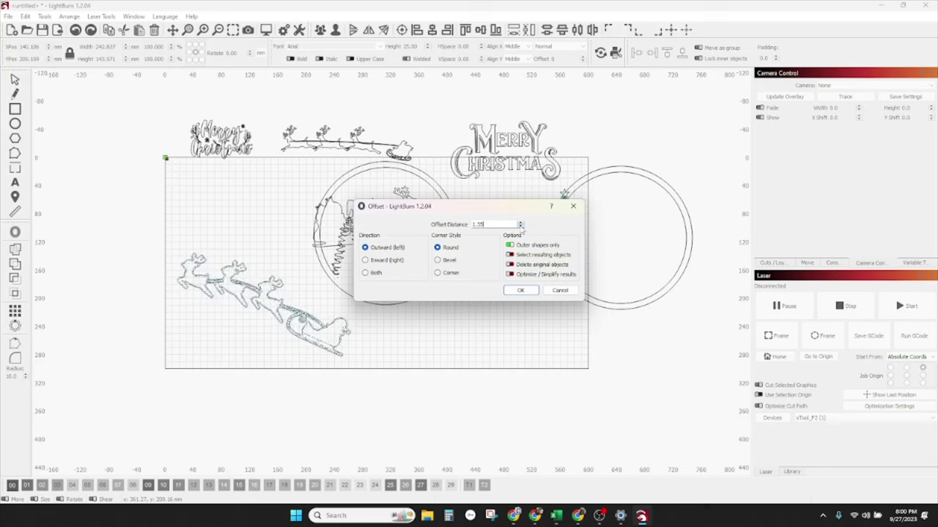
{"action": "left_click", "coordinate": [520, 290]}
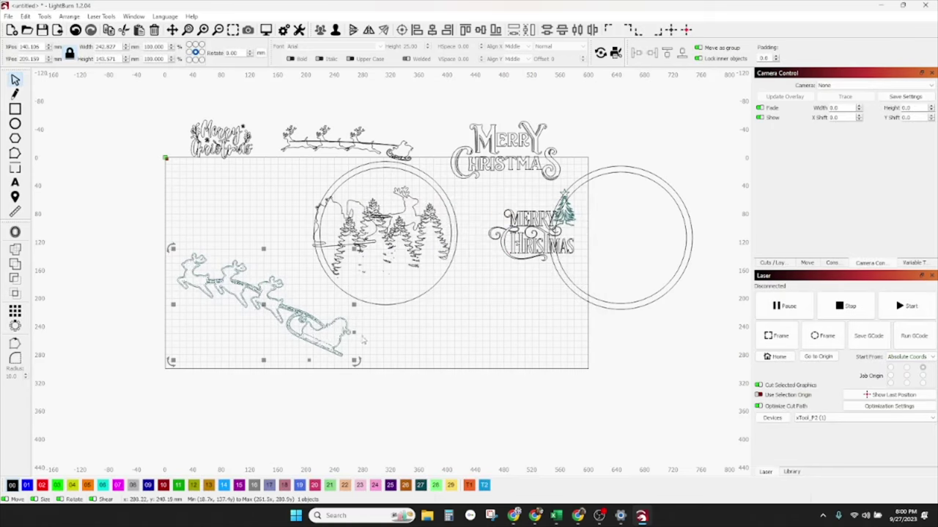
{"action": "left_click_drag", "start_coordinate": [353, 322], "coordinate": [532, 358]}
{"action": "left_click_drag", "start_coordinate": [537, 286], "coordinate": [511, 250]}
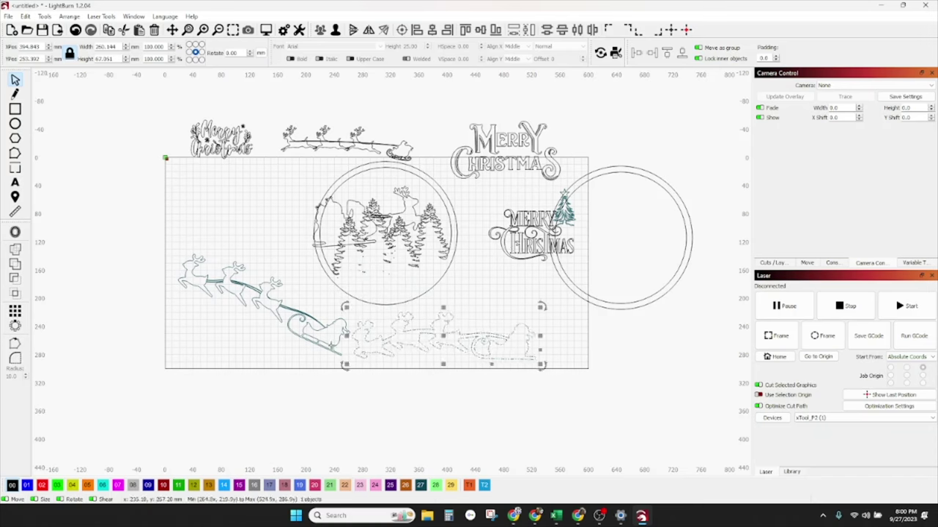
Step: Try offsetting the original three-reindeer sleigh outward by 1.35 mm with outer shapes only turned off, and separate the result from the original
{"action": "left_click", "coordinate": [331, 346]}
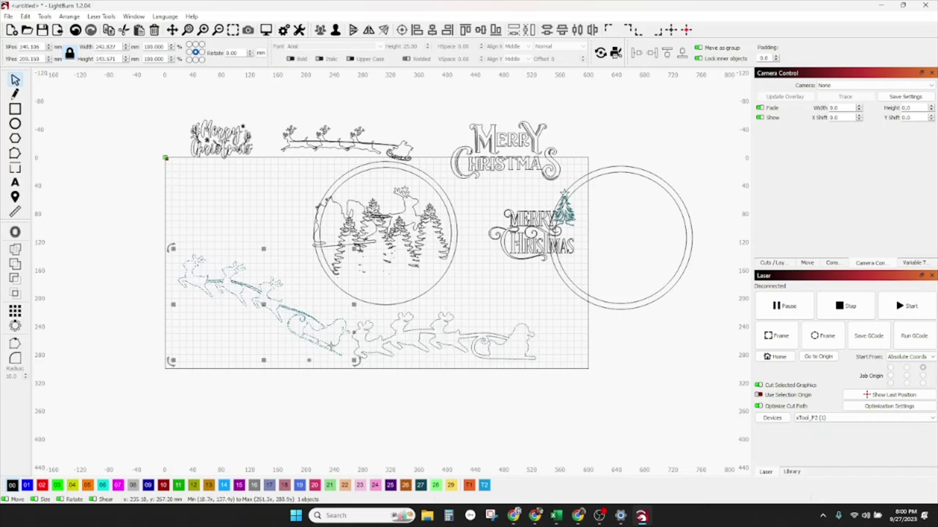
{"action": "left_click", "coordinate": [15, 232]}
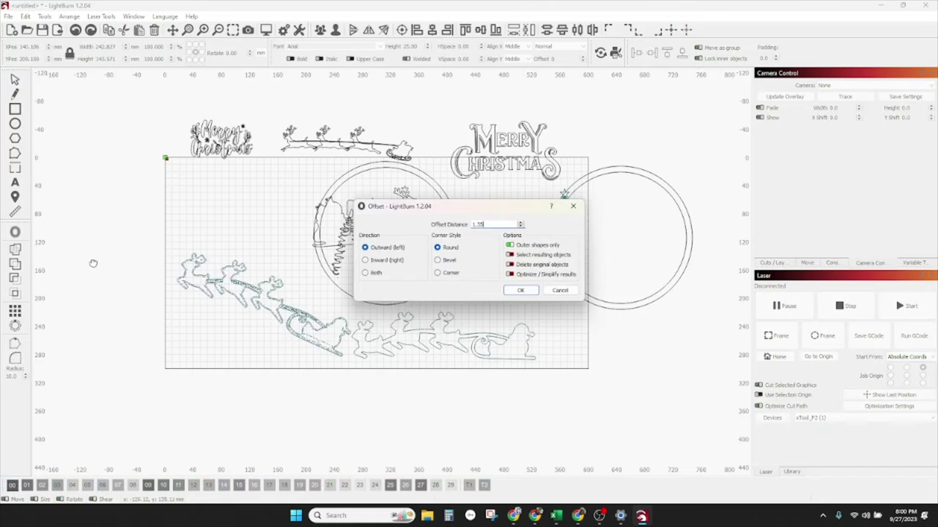
{"action": "left_click", "coordinate": [520, 290]}
{"action": "left_click_drag", "start_coordinate": [263, 309], "coordinate": [240, 230]}
{"action": "left_click", "coordinate": [209, 247]}
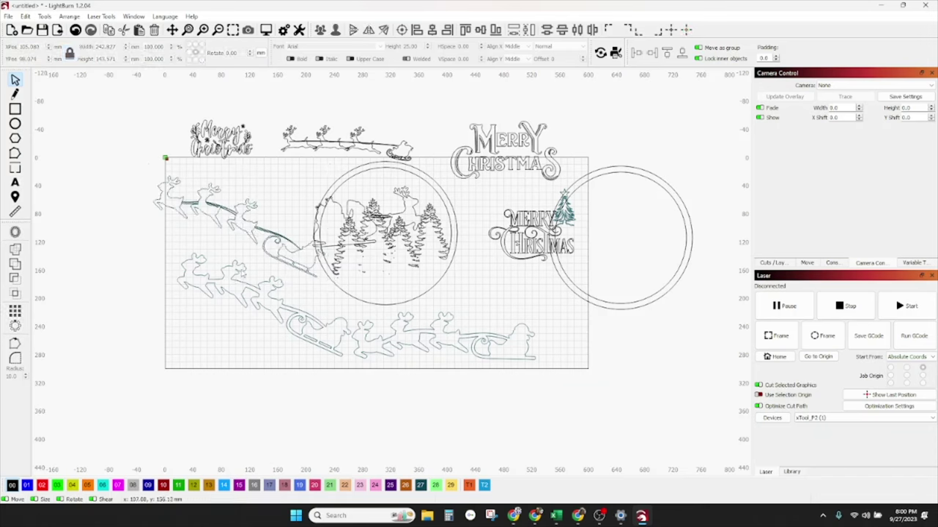
{"action": "left_click", "coordinate": [248, 312]}
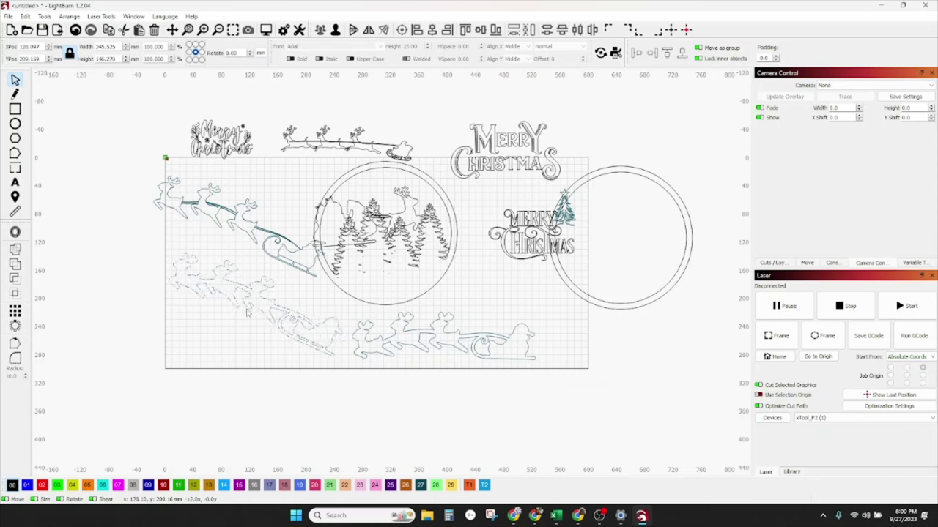
{"action": "left_click_drag", "start_coordinate": [240, 301], "coordinate": [235, 299]}
{"action": "left_click", "coordinate": [262, 340]}
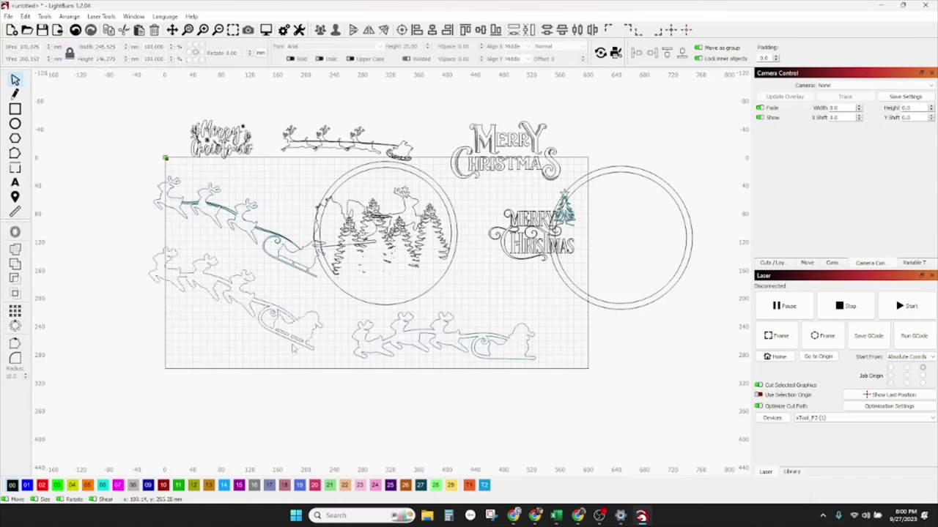
Step: Delete the trial offset of the slanted sleigh and move the original sleigh into its place
{"action": "left_click", "coordinate": [298, 315]}
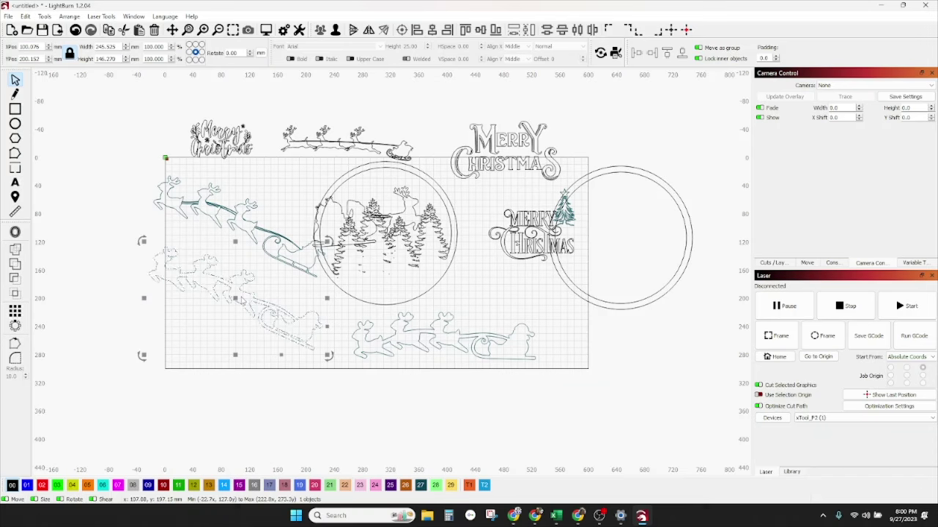
{"action": "key", "text": "Delete"}
{"action": "left_click_drag", "start_coordinate": [287, 283], "coordinate": [231, 299]}
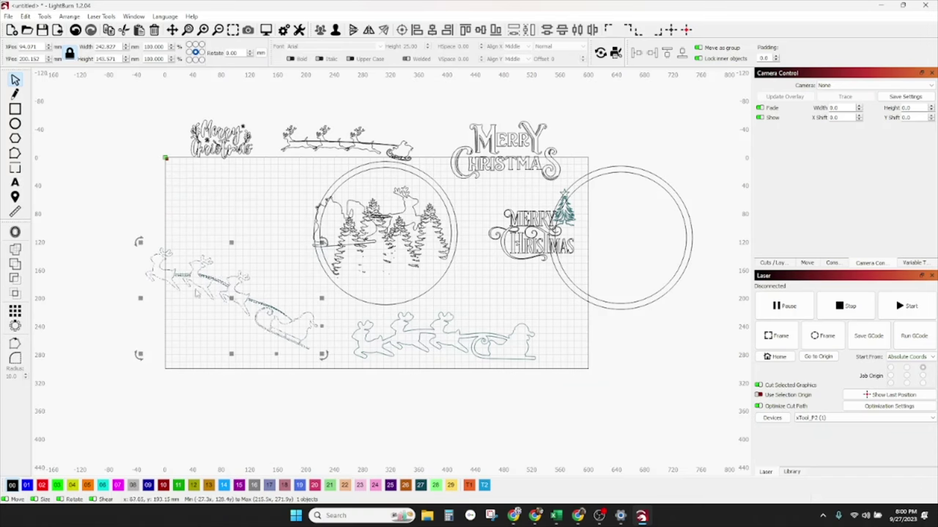
Step: Offset the slanted three-reindeer sleigh outward by 1 mm with the Corner style and move the original up off the result
{"action": "left_click", "coordinate": [16, 232]}
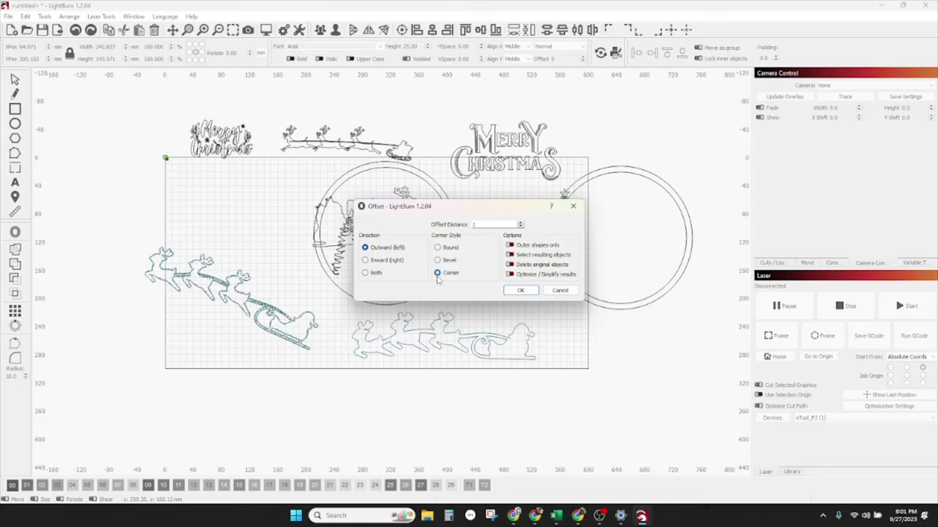
{"action": "left_click", "coordinate": [520, 290]}
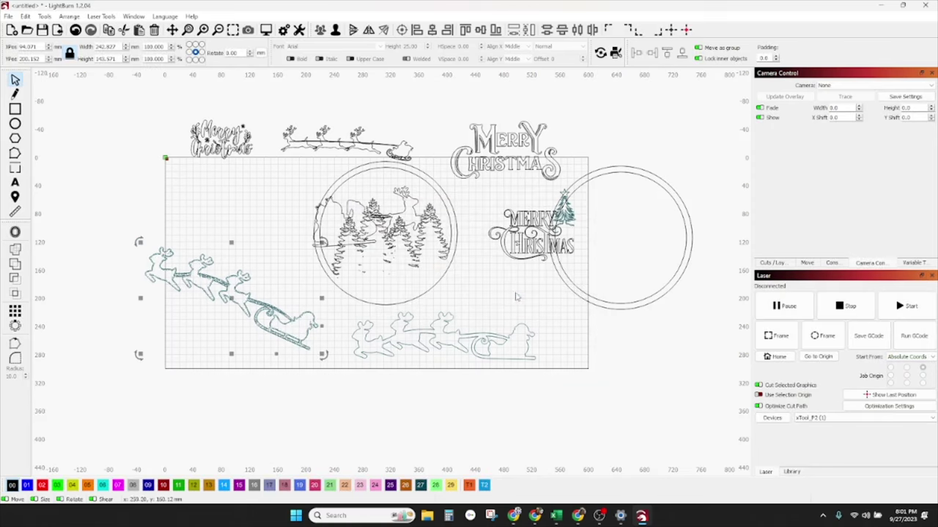
{"action": "left_click_drag", "start_coordinate": [233, 257], "coordinate": [229, 234]}
{"action": "left_click", "coordinate": [246, 254]}
Step: Remove the small loop in the reins between the second and third reindeer and group the offset sleigh's remaining pieces
{"action": "left_click", "coordinate": [243, 292]}
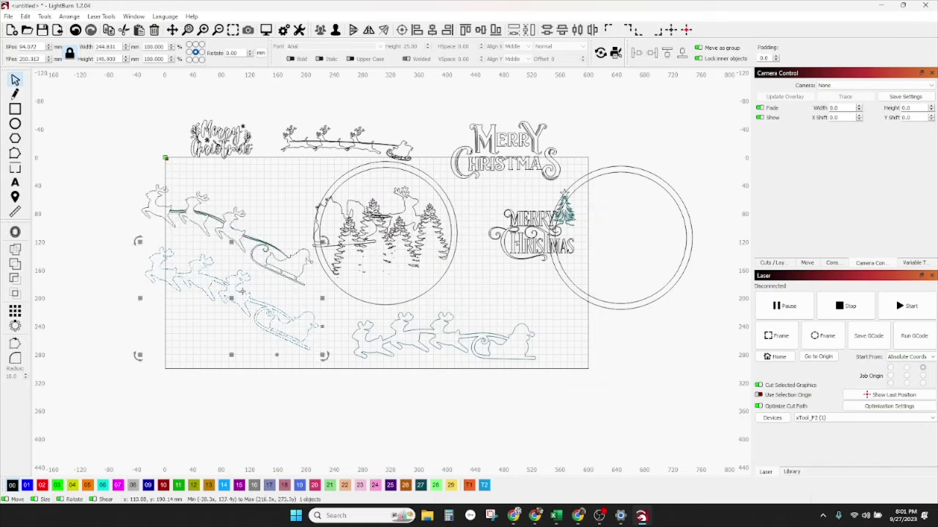
{"action": "left_click", "coordinate": [237, 344]}
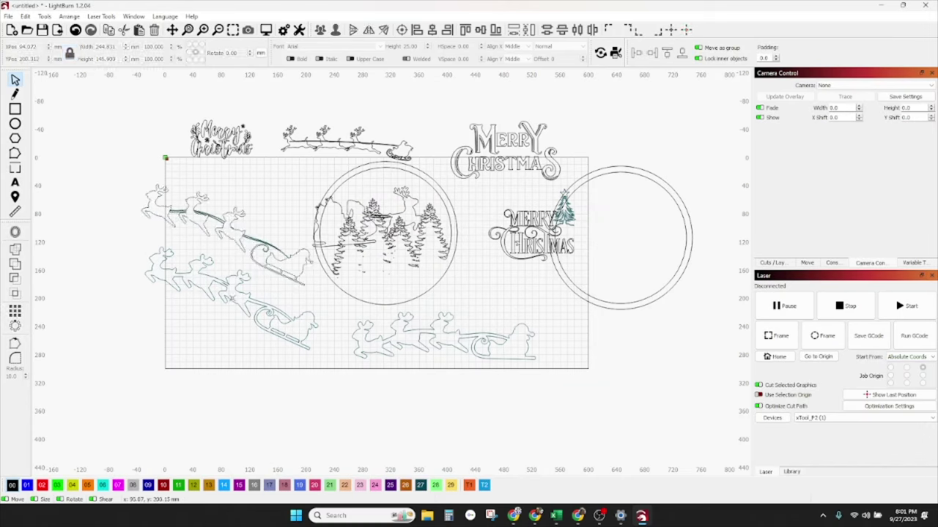
{"action": "left_click", "coordinate": [247, 290]}
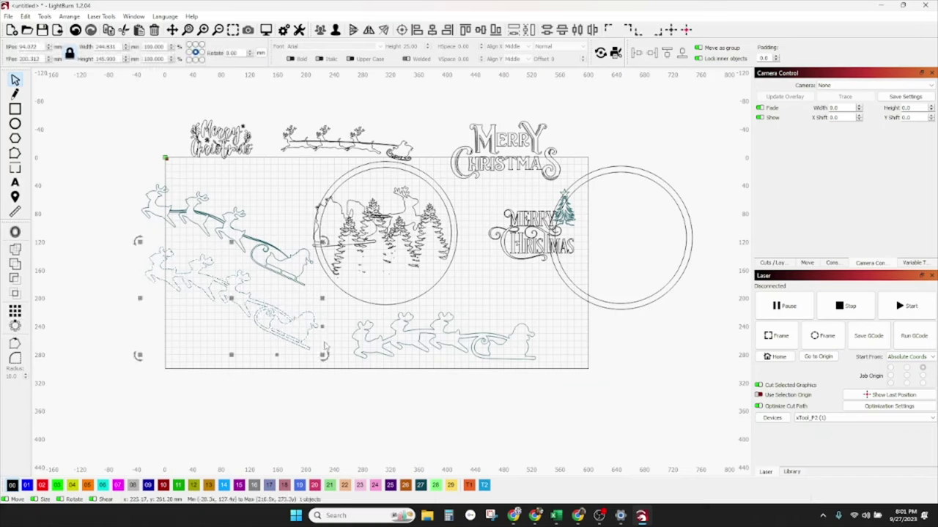
{"action": "left_click", "coordinate": [288, 297]}
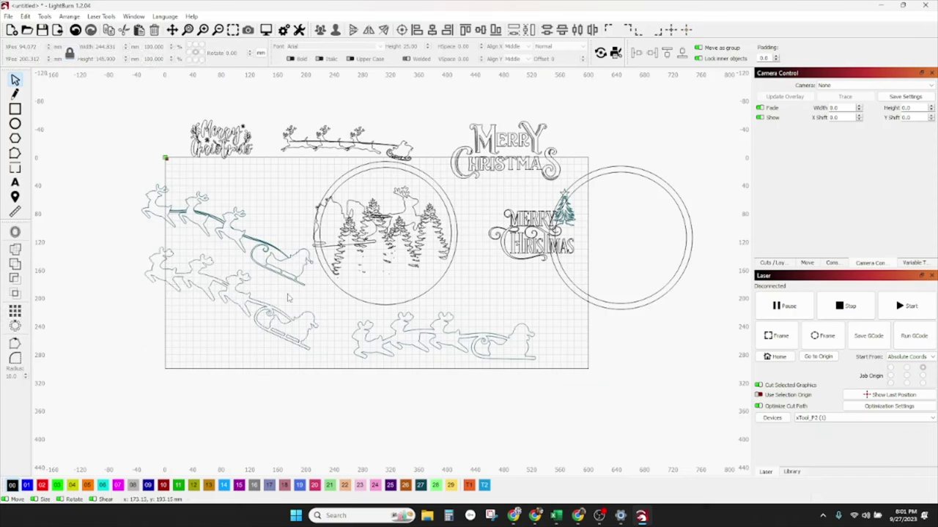
{"action": "left_click", "coordinate": [233, 289]}
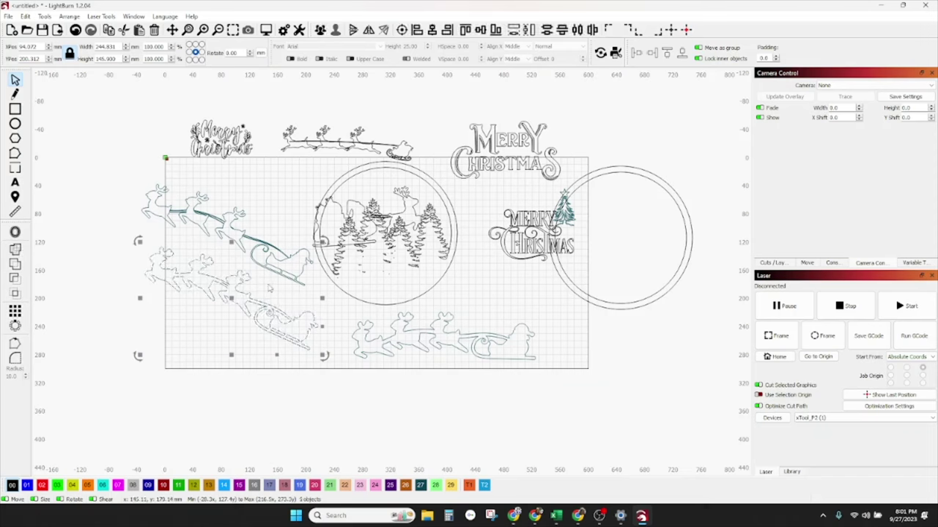
{"action": "left_click", "coordinate": [224, 289]}
{"action": "left_click", "coordinate": [225, 292]}
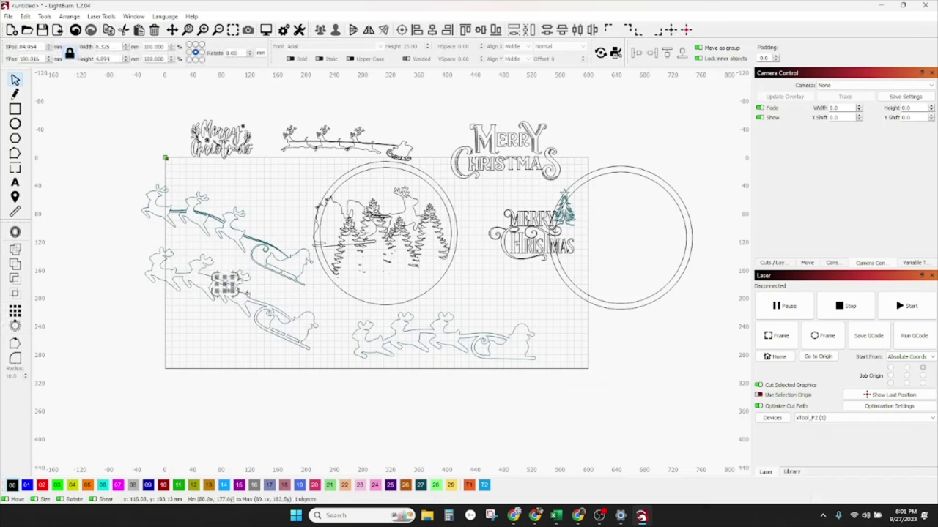
{"action": "left_click", "coordinate": [245, 294]}
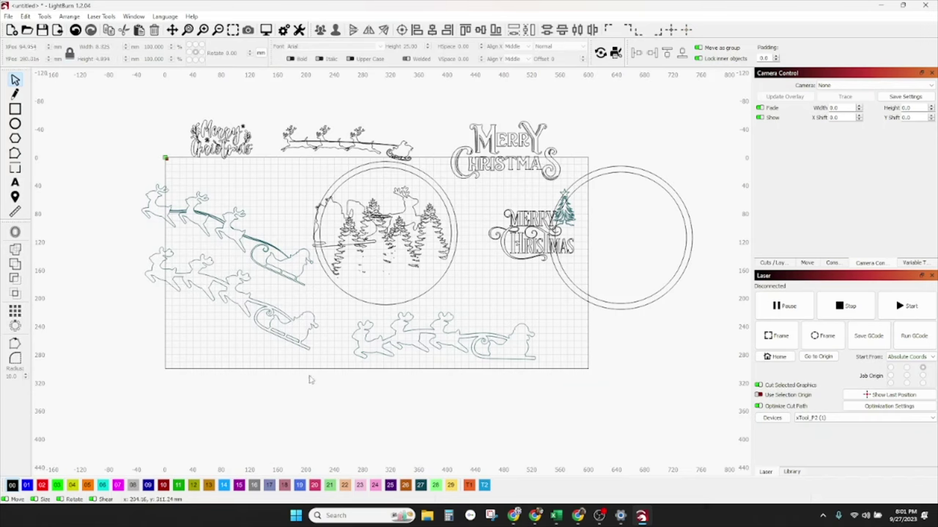
{"action": "left_click_drag", "start_coordinate": [309, 380], "coordinate": [103, 296]}
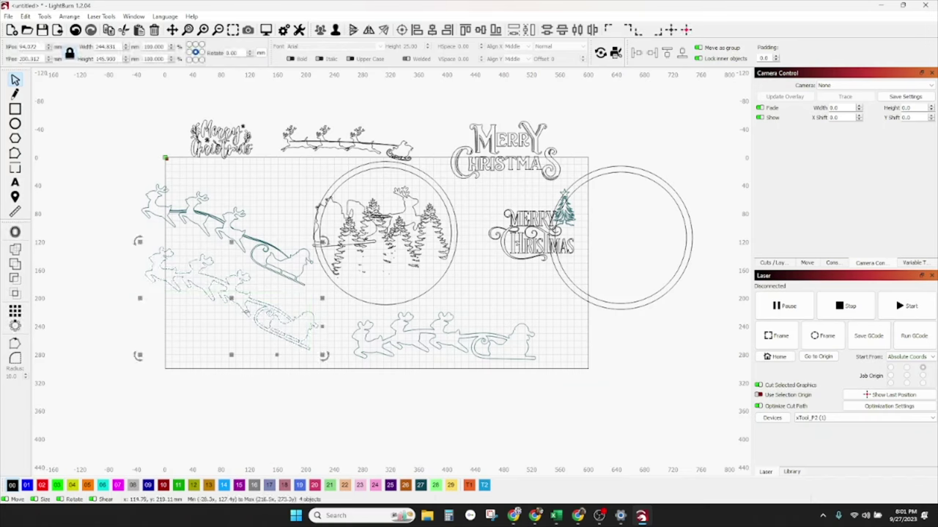
Step: Delete the single-reindeer sleigh outline overlapping the trees inside the ring
{"action": "left_click", "coordinate": [406, 204]}
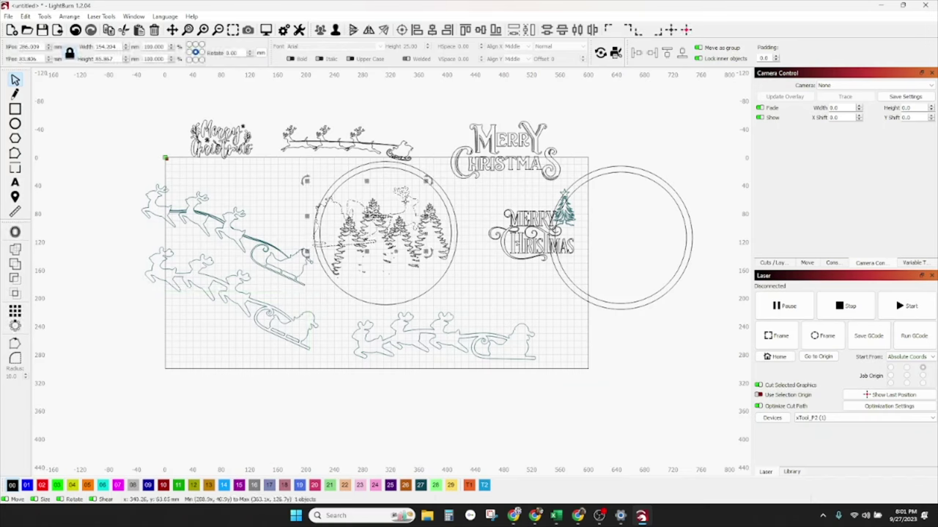
{"action": "key", "text": "Delete"}
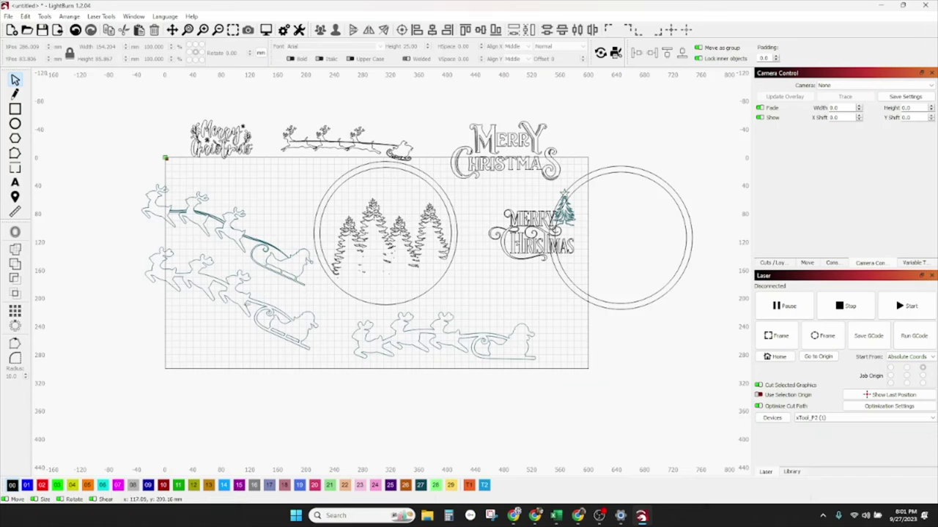
Step: Rotate the grouped offset sleigh to a flatter angle and move it over the trees in the ring
{"action": "left_click", "coordinate": [246, 303]}
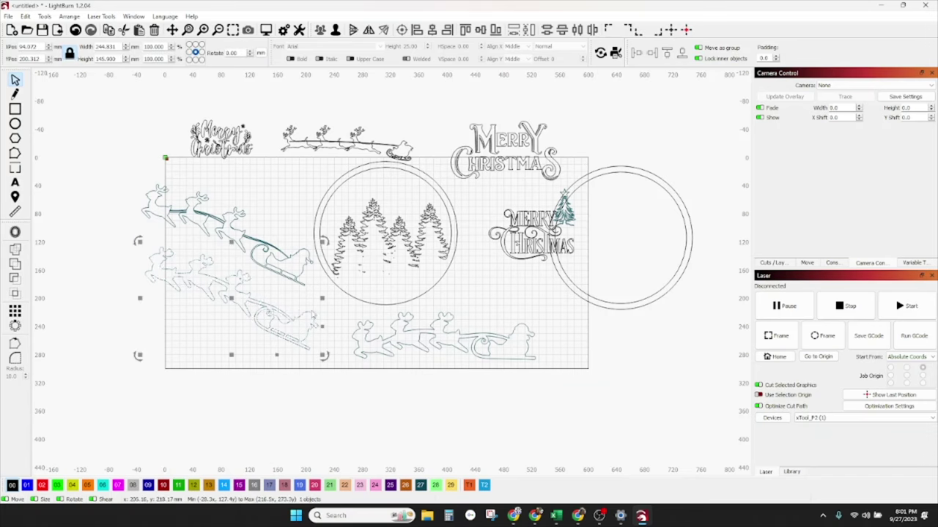
{"action": "left_click_drag", "start_coordinate": [327, 242], "coordinate": [315, 233]}
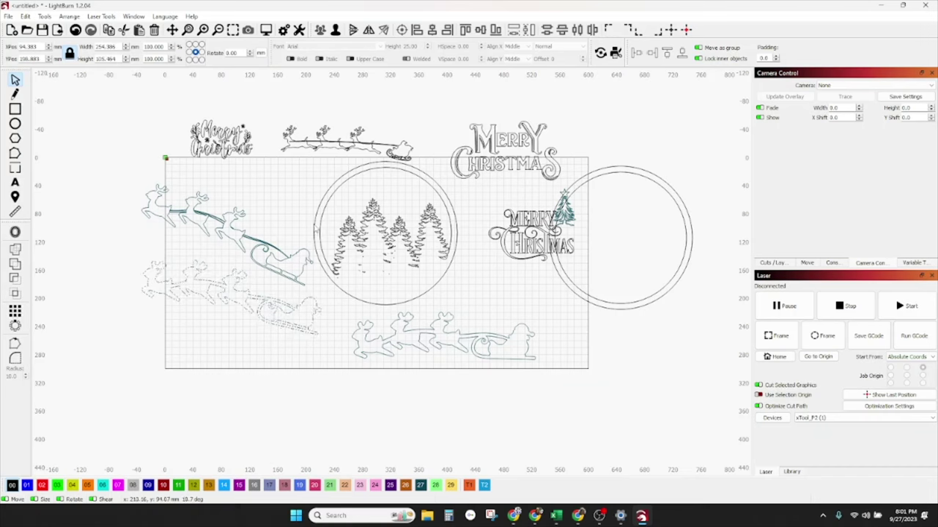
{"action": "left_click_drag", "start_coordinate": [231, 299], "coordinate": [375, 217]}
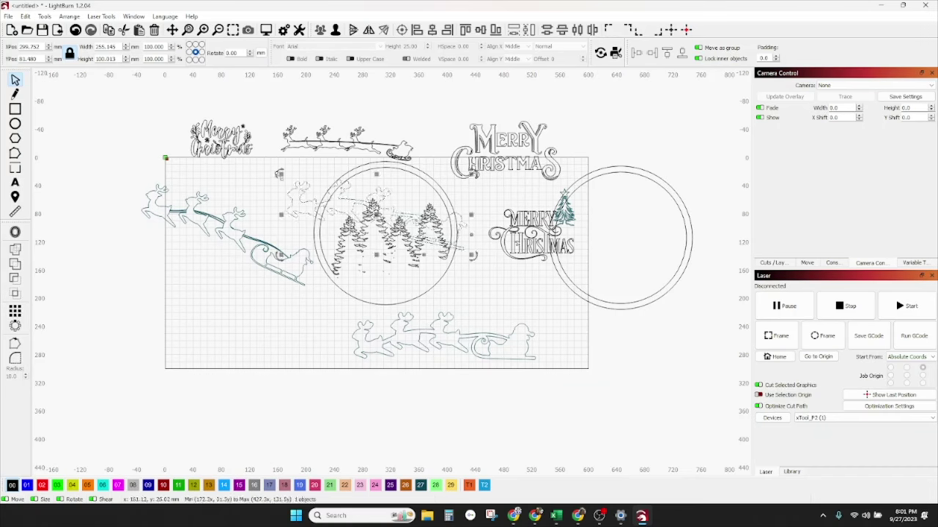
Step: Shrink the sleigh to about 183 mm wide and fit it across the treetops inside the ring, adjusting its tilt slightly
{"action": "left_click_drag", "start_coordinate": [279, 174], "coordinate": [314, 195]}
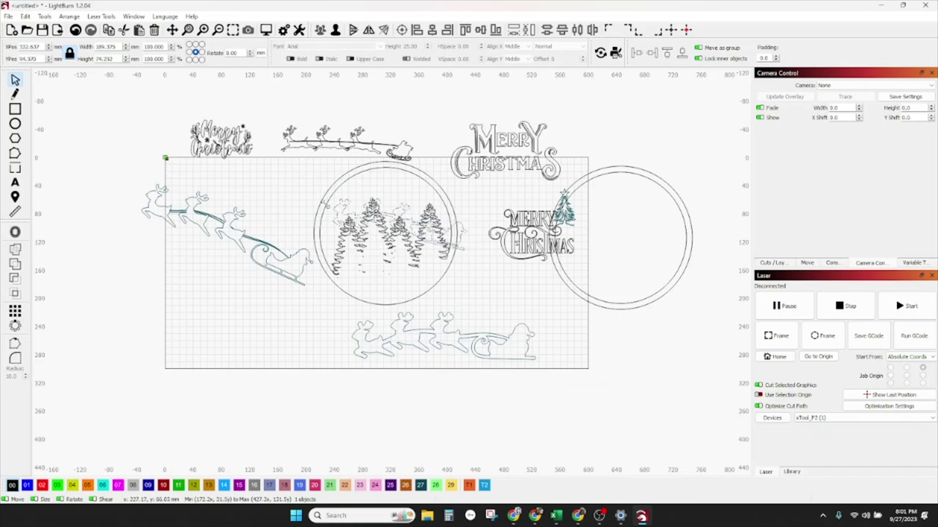
{"action": "left_click_drag", "start_coordinate": [471, 223], "coordinate": [474, 223]}
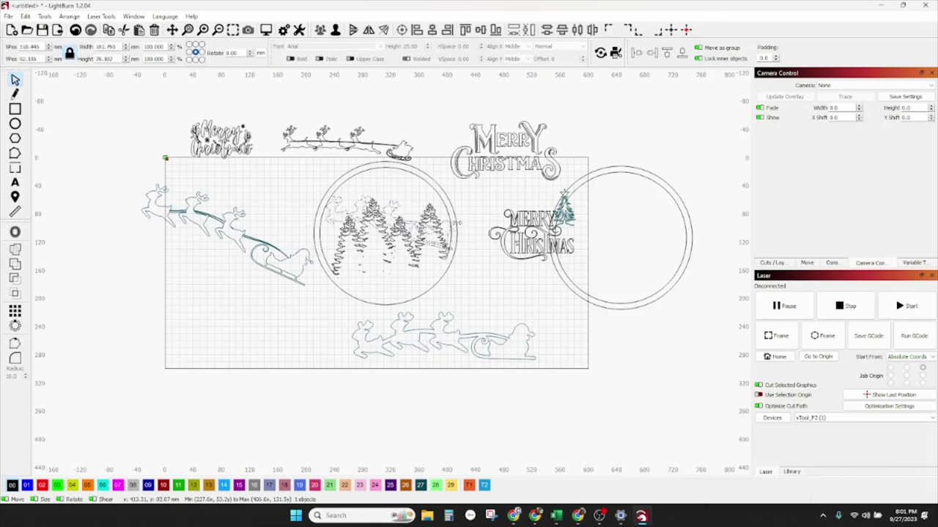
{"action": "scroll", "coordinate": [372, 227], "scroll_direction": "up", "scroll_amount": 3}
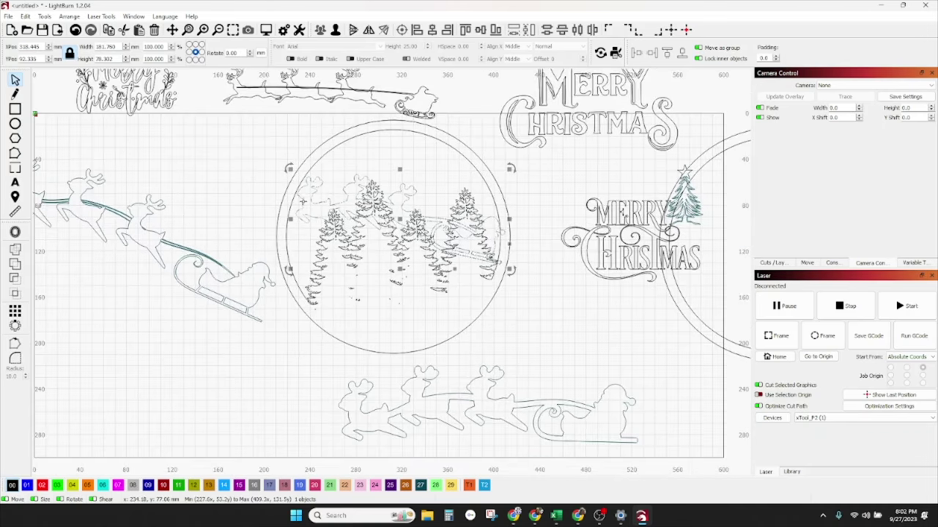
{"action": "left_click", "coordinate": [288, 167]}
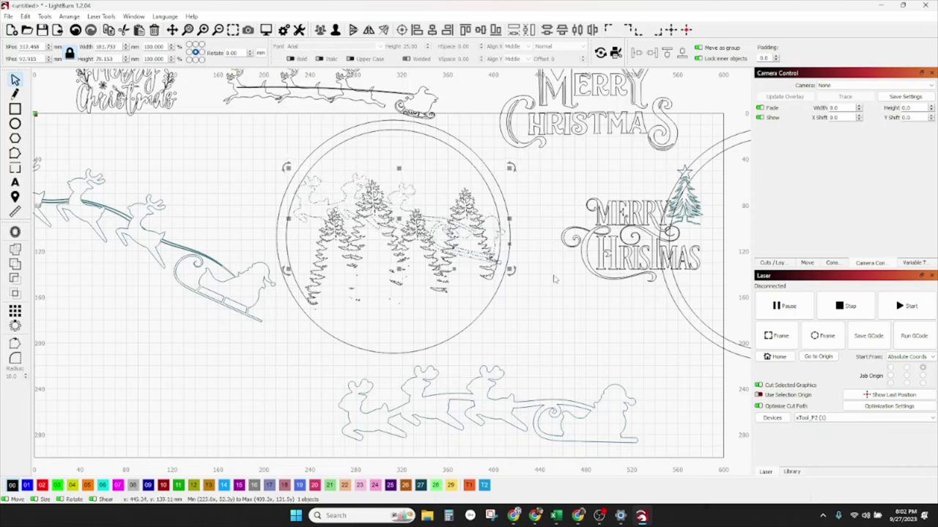
Step: Move the spare empty ring from beyond the work area's right edge to the work area's lower-left corner
{"action": "scroll", "coordinate": [657, 329], "scroll_direction": "up", "scroll_amount": 2}
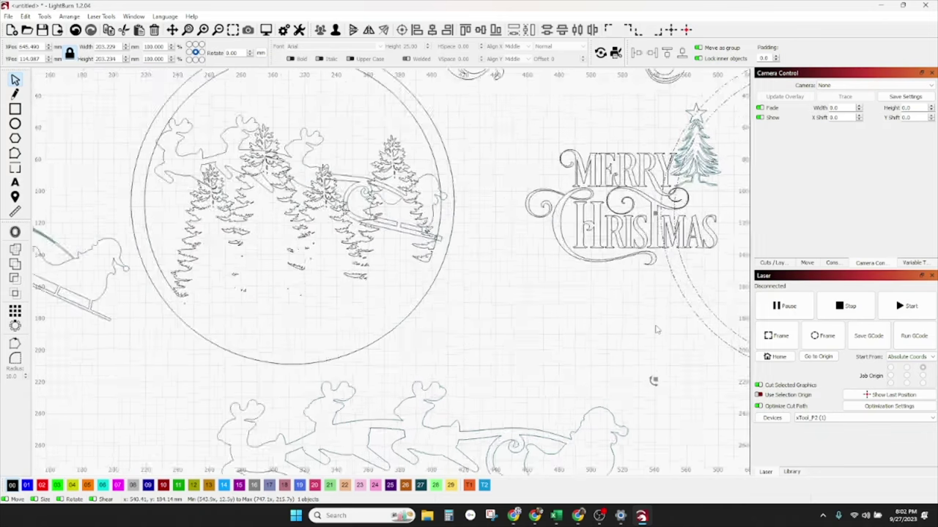
{"action": "scroll", "coordinate": [657, 330], "scroll_direction": "down", "scroll_amount": 5}
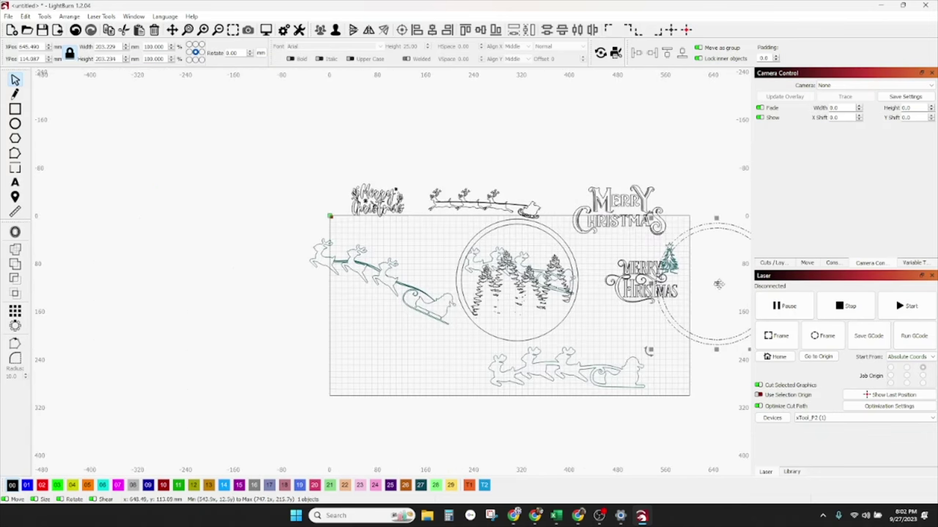
{"action": "left_click_drag", "start_coordinate": [718, 284], "coordinate": [325, 359]}
{"action": "left_click", "coordinate": [604, 286]}
{"action": "left_click", "coordinate": [573, 332]}
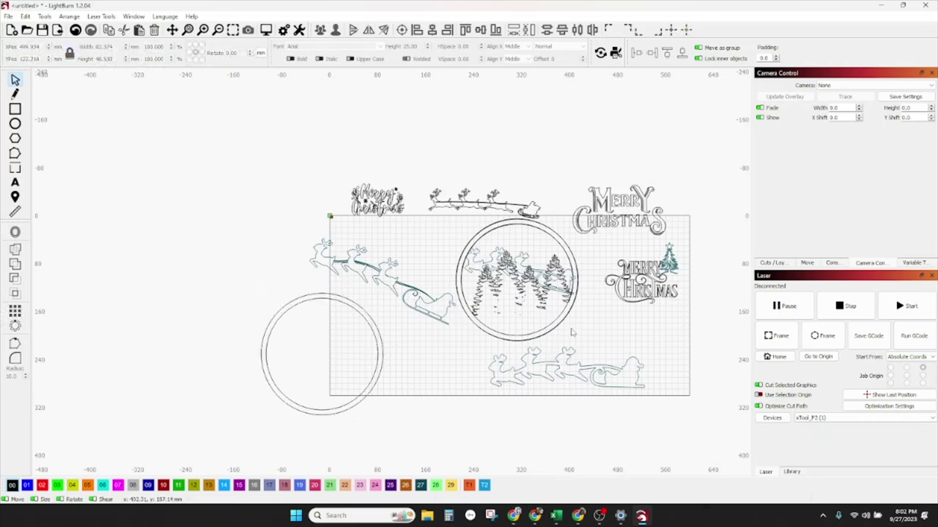
Step: Align the centres of the two overlapping rings around the trees and sleigh
{"action": "left_click_drag", "start_coordinate": [548, 325], "coordinate": [516, 293]}
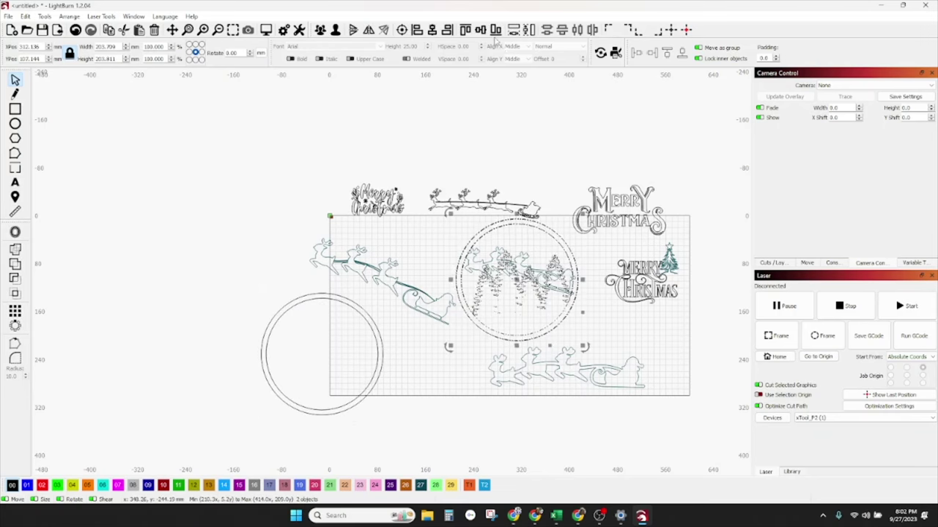
{"action": "left_click", "coordinate": [402, 30]}
{"action": "left_click", "coordinate": [600, 296]}
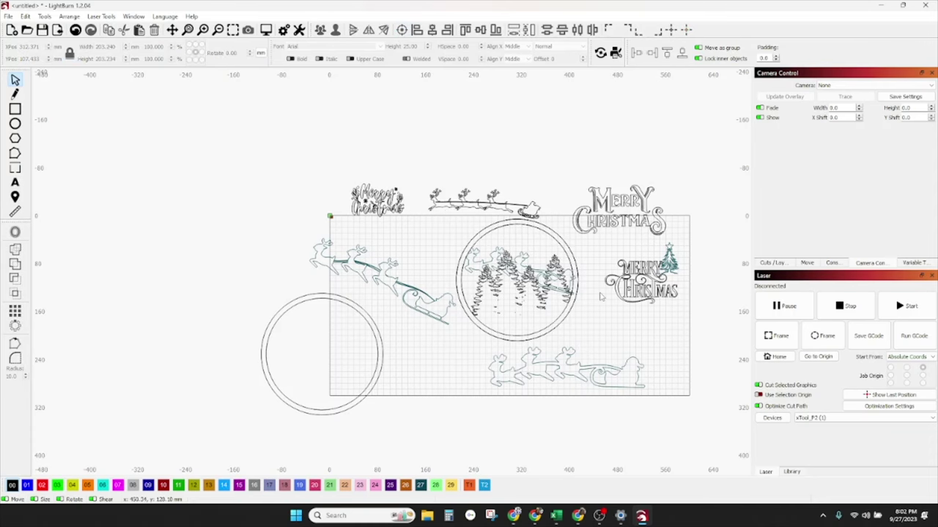
Step: Move the ring with the attached trees outside the work area on its left, leaving the sleigh in its own ring
{"action": "scroll", "coordinate": [480, 261], "scroll_direction": "up", "scroll_amount": 4}
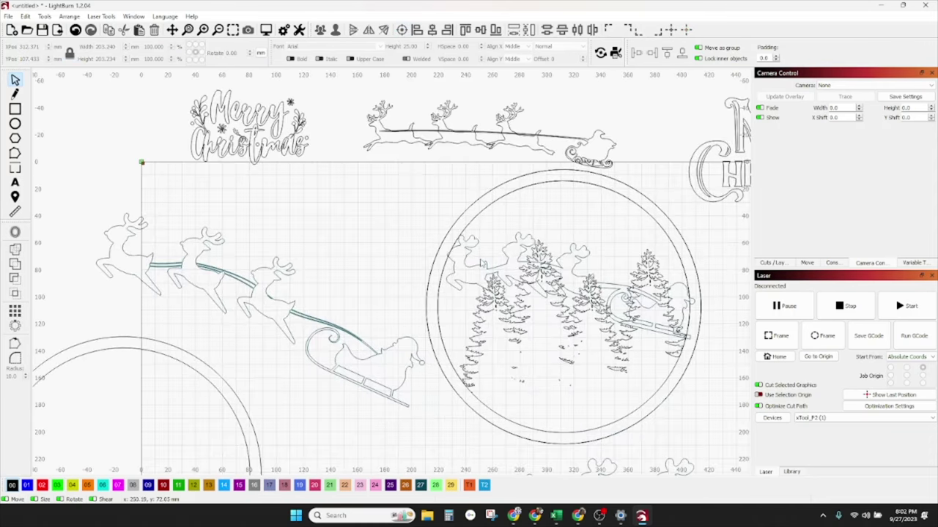
{"action": "scroll", "coordinate": [479, 260], "scroll_direction": "down", "scroll_amount": 4}
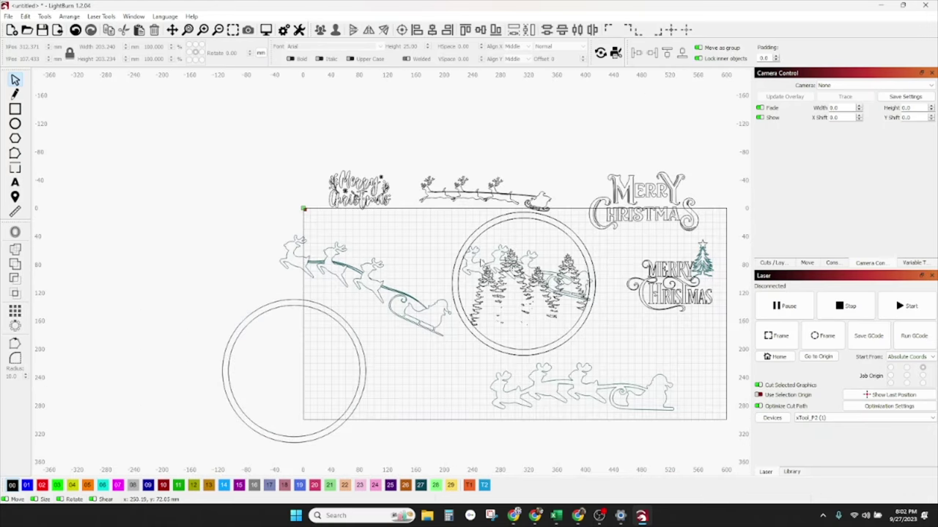
{"action": "left_click", "coordinate": [522, 296]}
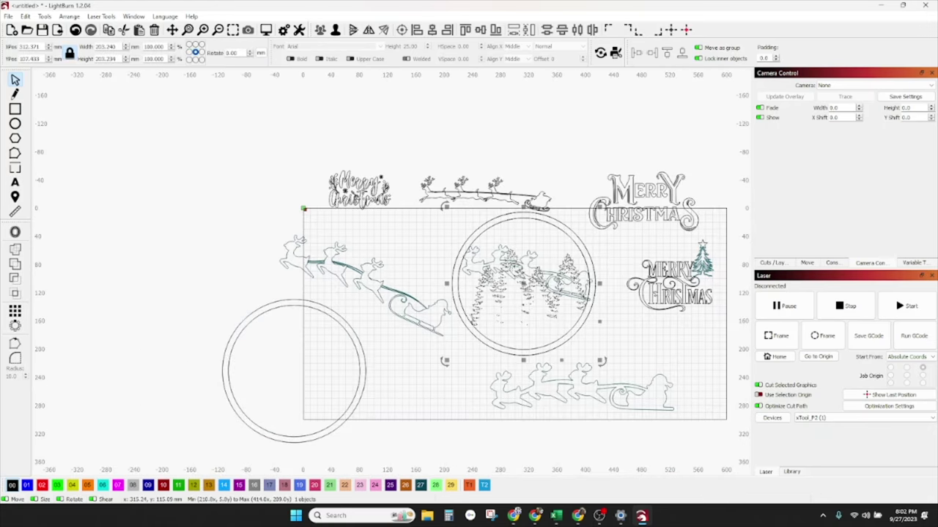
{"action": "left_click_drag", "start_coordinate": [525, 289], "coordinate": [206, 231]}
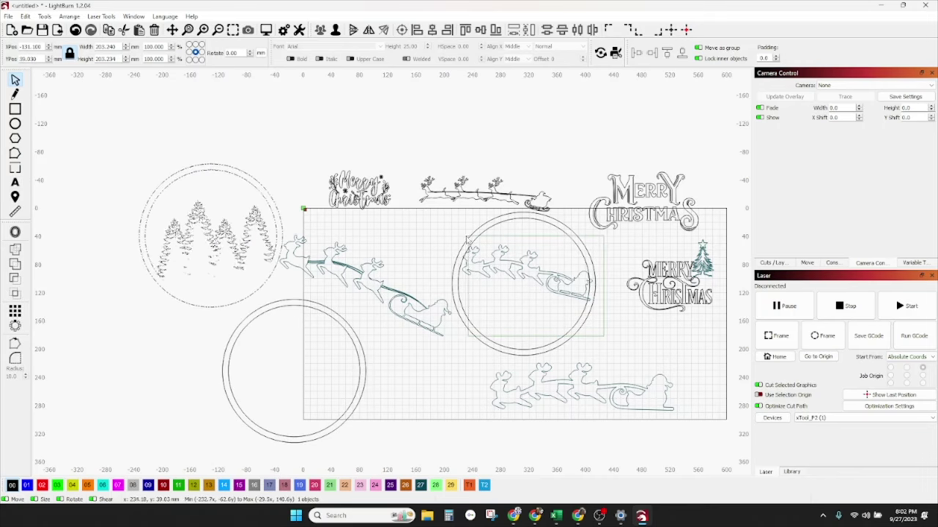
Step: Try to weld the three-reindeer sleigh to the ring around it
{"action": "left_click_drag", "start_coordinate": [466, 238], "coordinate": [466, 238]}
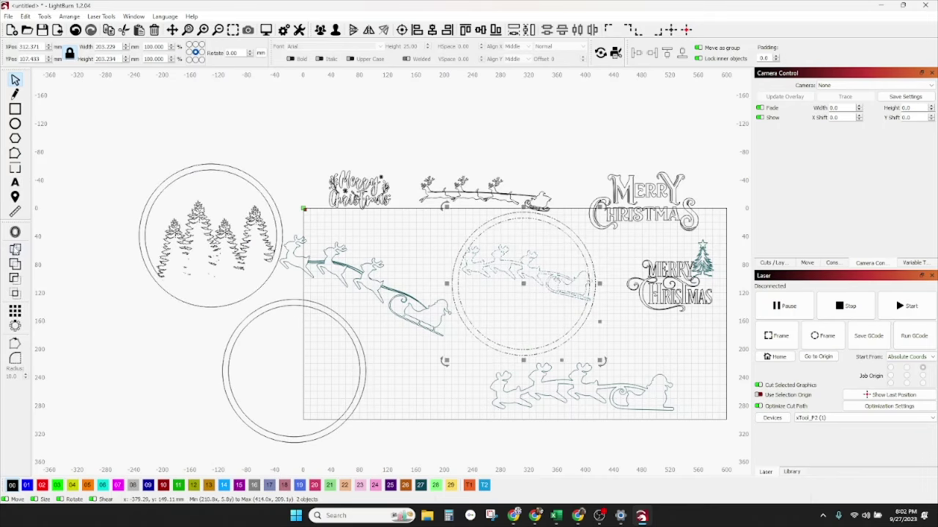
{"action": "left_click", "coordinate": [16, 250]}
{"action": "left_click", "coordinate": [504, 310]}
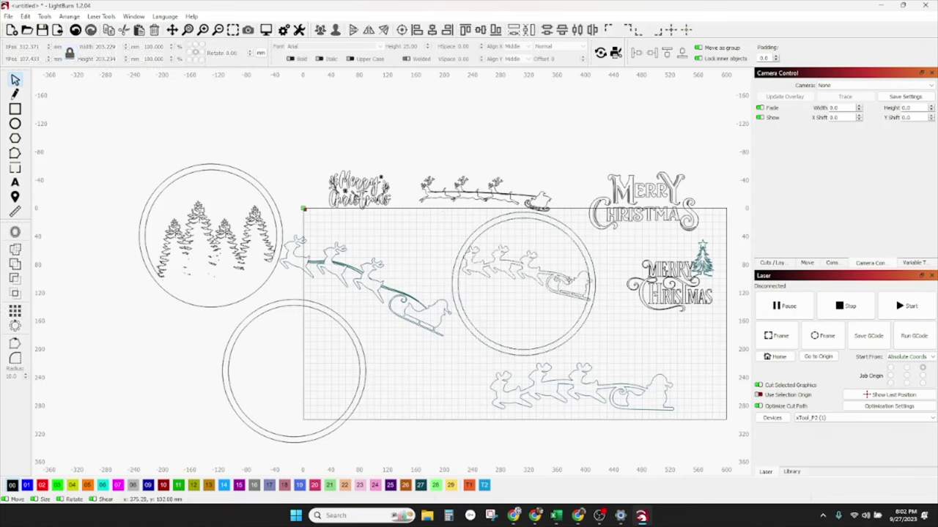
{"action": "left_click", "coordinate": [583, 275]}
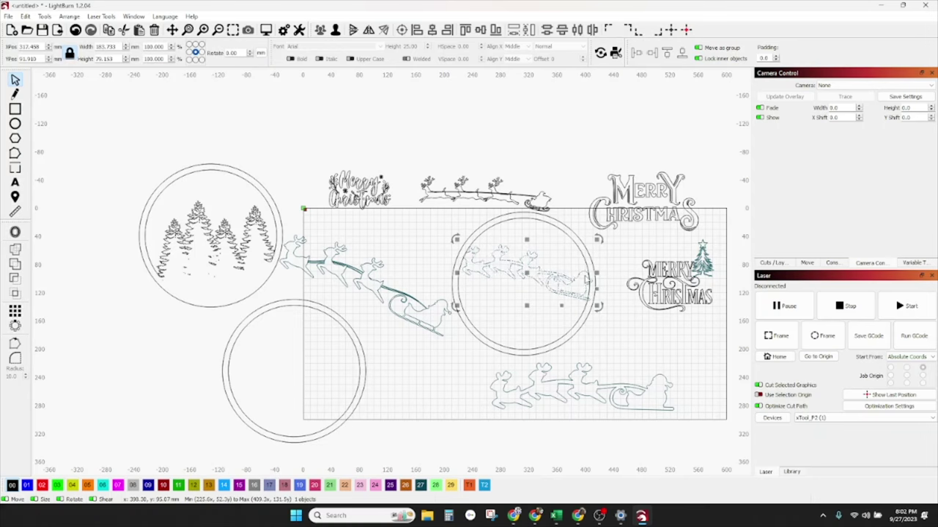
{"action": "left_click", "coordinate": [561, 315]}
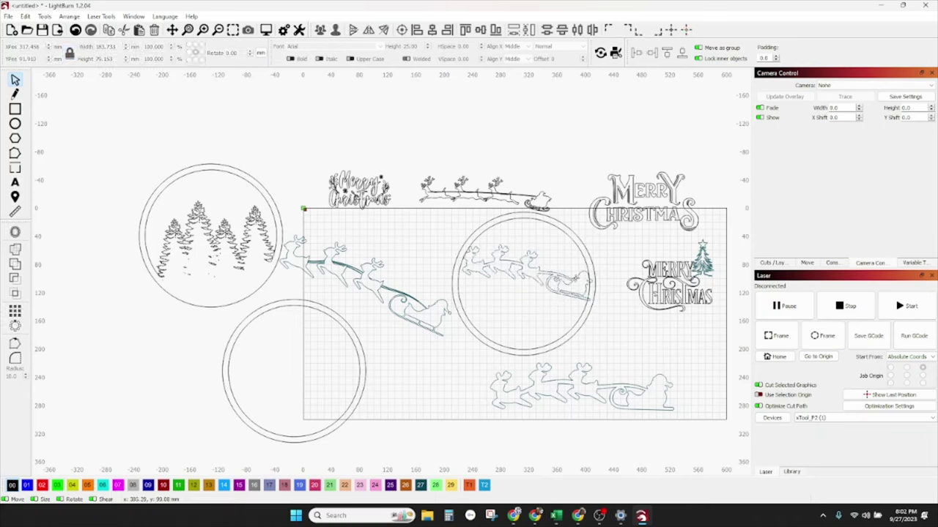
{"action": "left_click", "coordinate": [574, 278]}
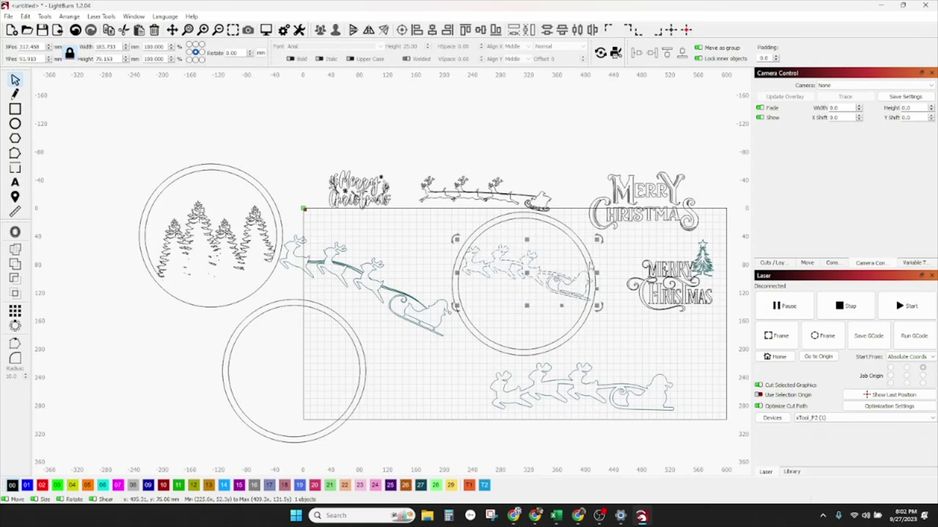
{"action": "left_click", "coordinate": [592, 262], "text": "shift"}
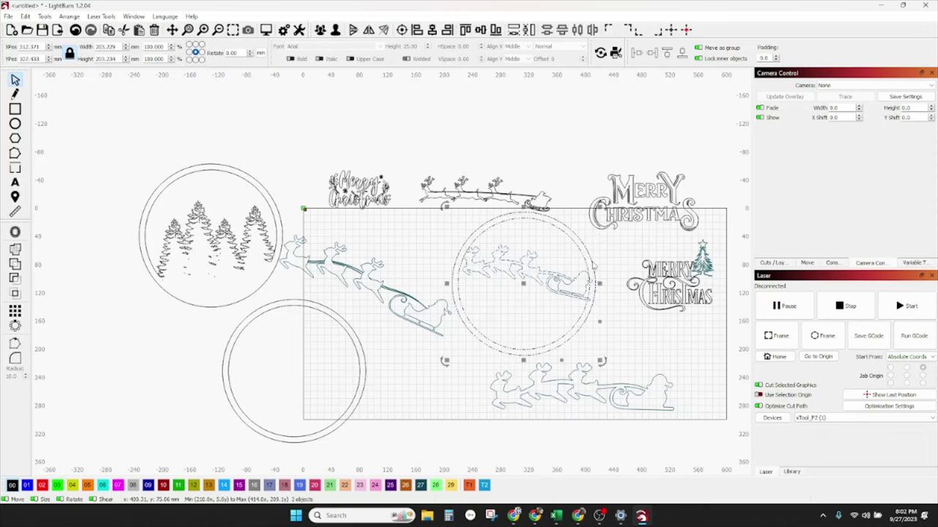
{"action": "left_click", "coordinate": [15, 250]}
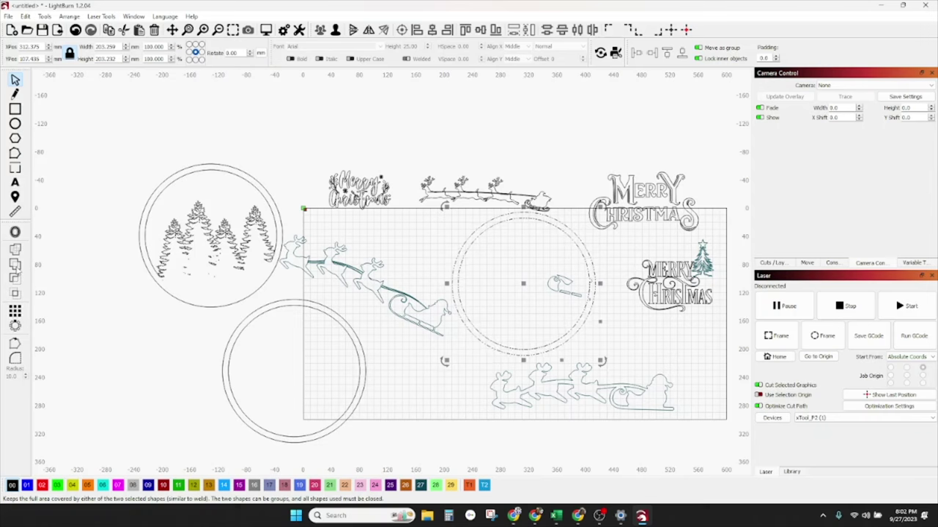
{"action": "key", "text": "ctrl+z"}
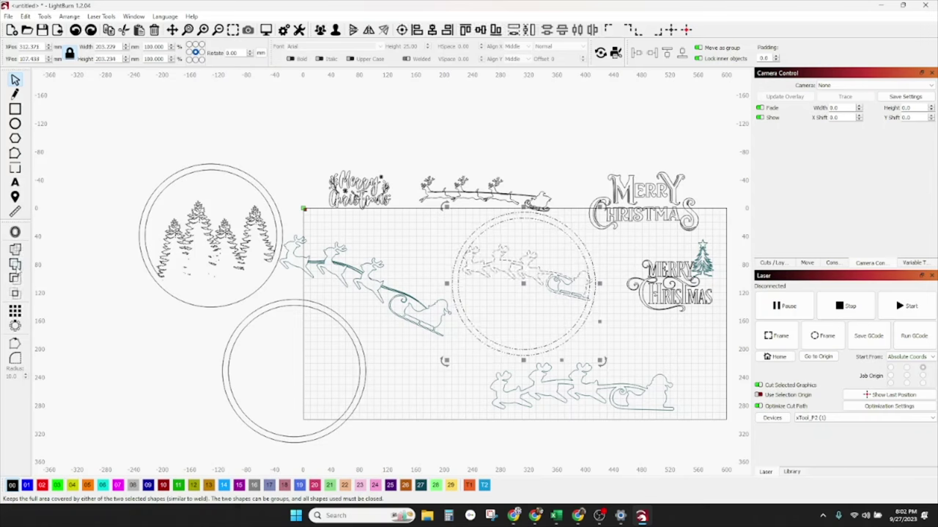
{"action": "left_click", "coordinate": [16, 265]}
{"action": "left_click", "coordinate": [51, 264]}
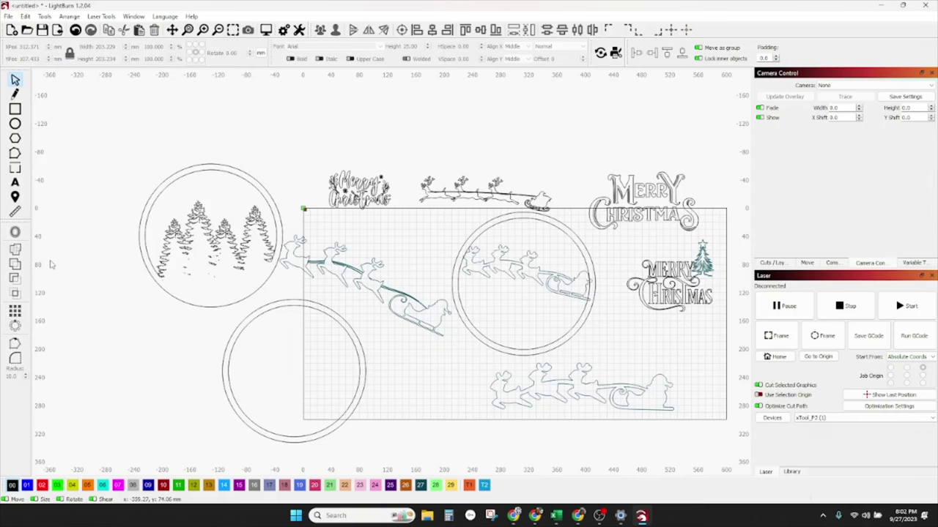
Step: Unite the three-reindeer sleigh and the ring around it into one shape
{"action": "left_click", "coordinate": [467, 272]}
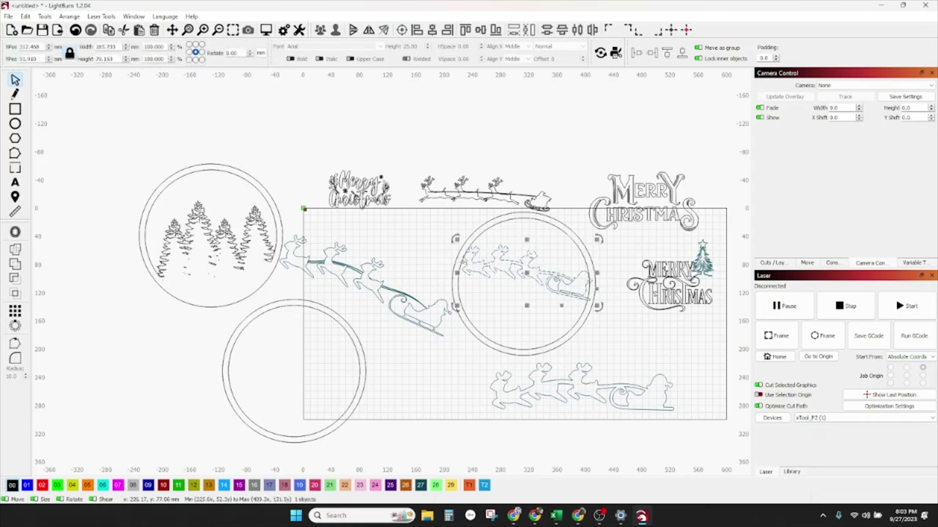
{"action": "left_click", "coordinate": [463, 262], "text": "shift"}
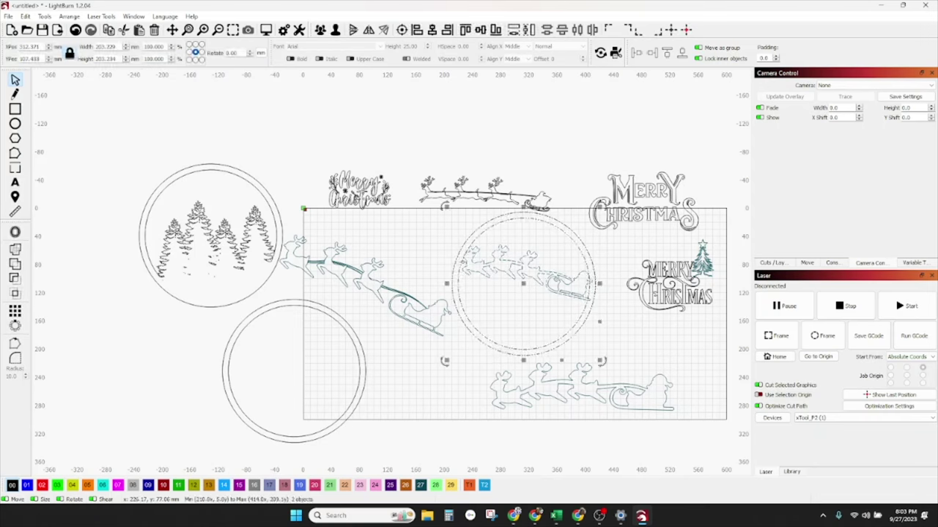
{"action": "left_click", "coordinate": [15, 263]}
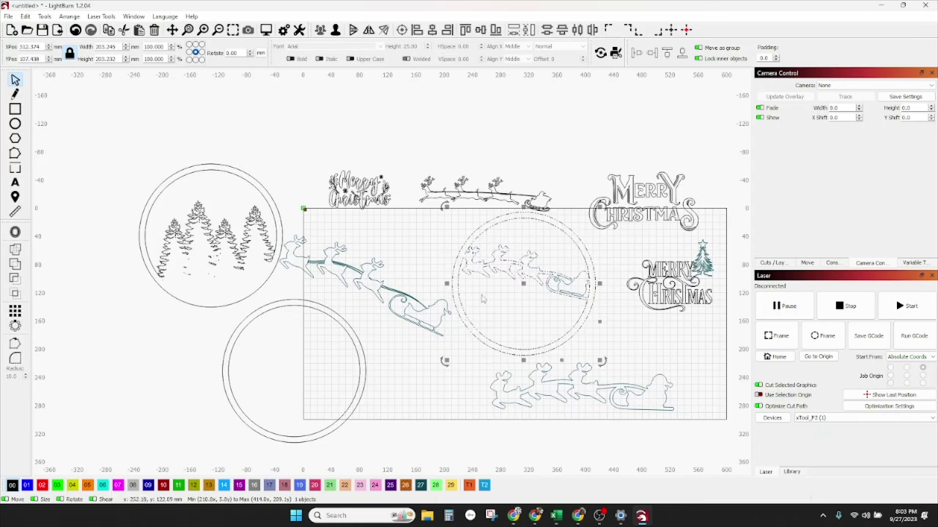
{"action": "left_click", "coordinate": [533, 304]}
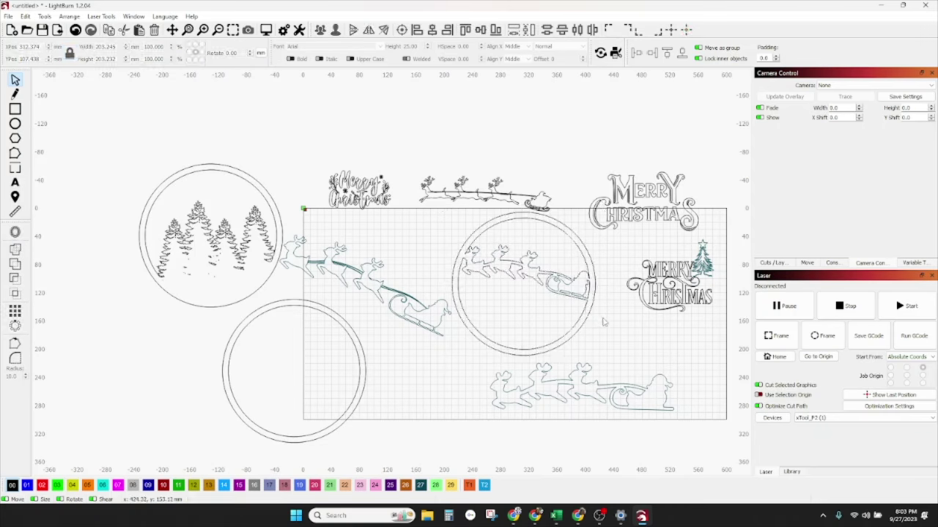
Step: Move the united sleigh ring onto the tree ring and bring the spare empty ring to the centre-right of the work area
{"action": "left_click_drag", "start_coordinate": [604, 321], "coordinate": [464, 243]}
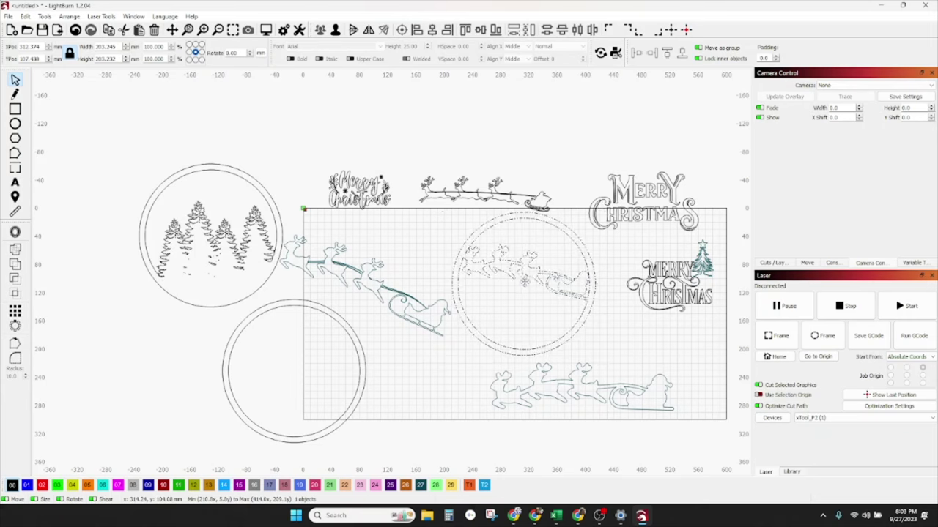
{"action": "left_click_drag", "start_coordinate": [528, 286], "coordinate": [212, 236]}
{"action": "left_click", "coordinate": [358, 350]}
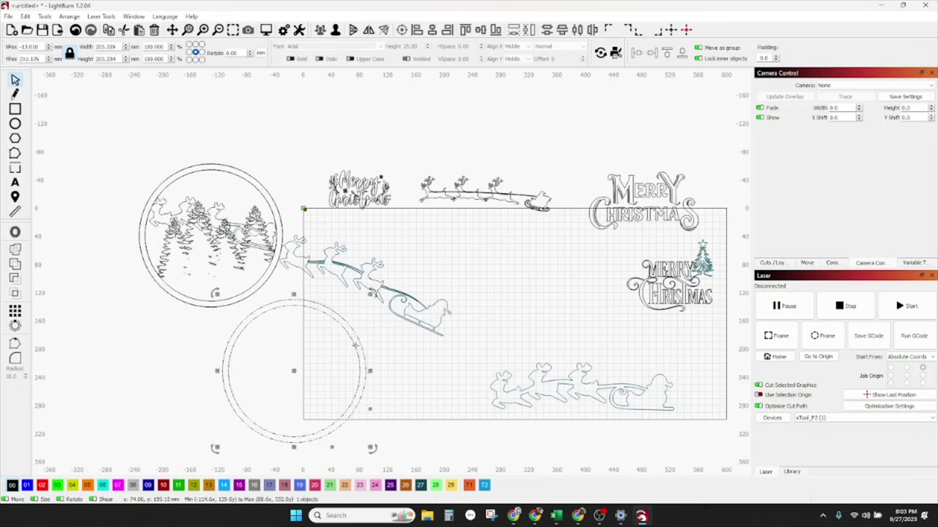
{"action": "left_click_drag", "start_coordinate": [295, 371], "coordinate": [532, 288]}
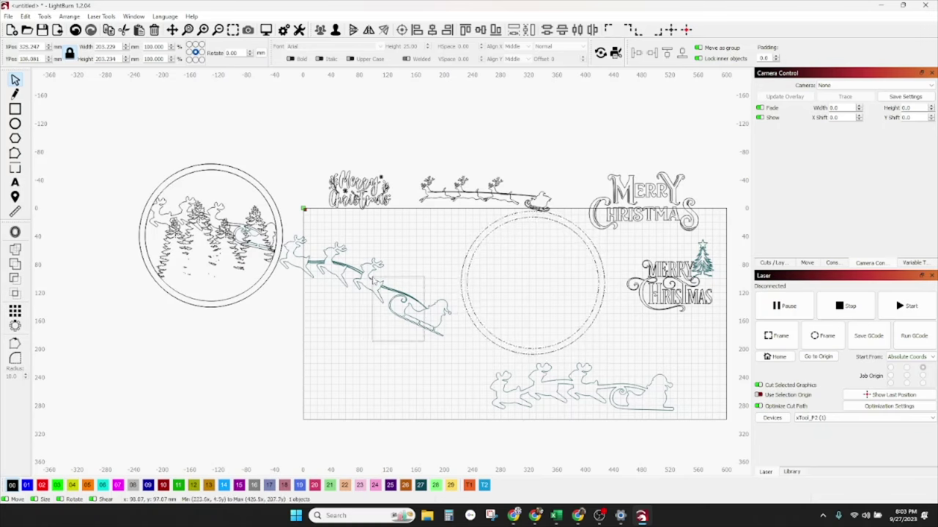
Step: Delete the angled and level spare sleigh outlines and part of the original sleigh drawing above the work area
{"action": "left_click", "coordinate": [375, 281]}
{"action": "key", "text": "Delete"}
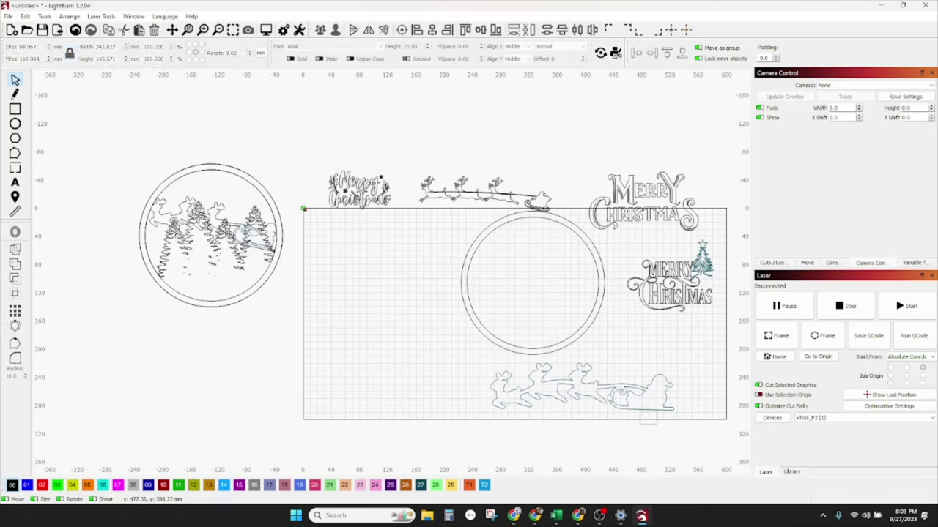
{"action": "key", "text": "Delete"}
{"action": "left_click", "coordinate": [557, 203]}
{"action": "key", "text": "Delete"}
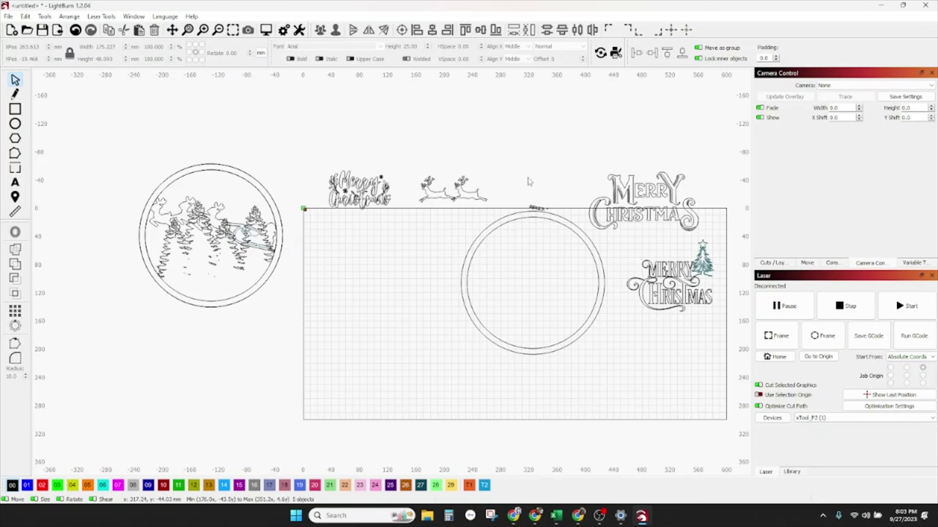
Step: Move the empty ring lower in the work area and delete the remaining reindeer and sleigh fragments above it
{"action": "left_click", "coordinate": [558, 225]}
{"action": "left_click_drag", "start_coordinate": [533, 282], "coordinate": [513, 323]}
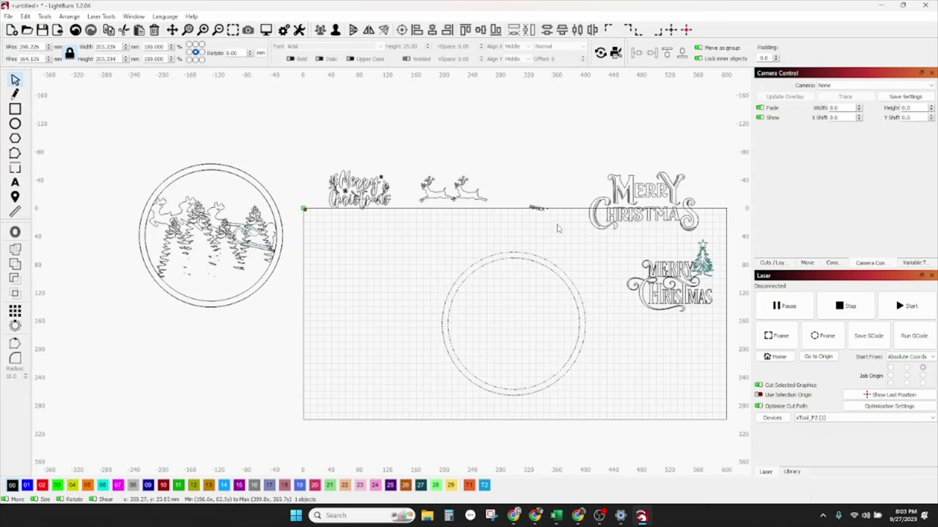
{"action": "left_click_drag", "start_coordinate": [557, 227], "coordinate": [414, 153]}
{"action": "key", "text": "Delete"}
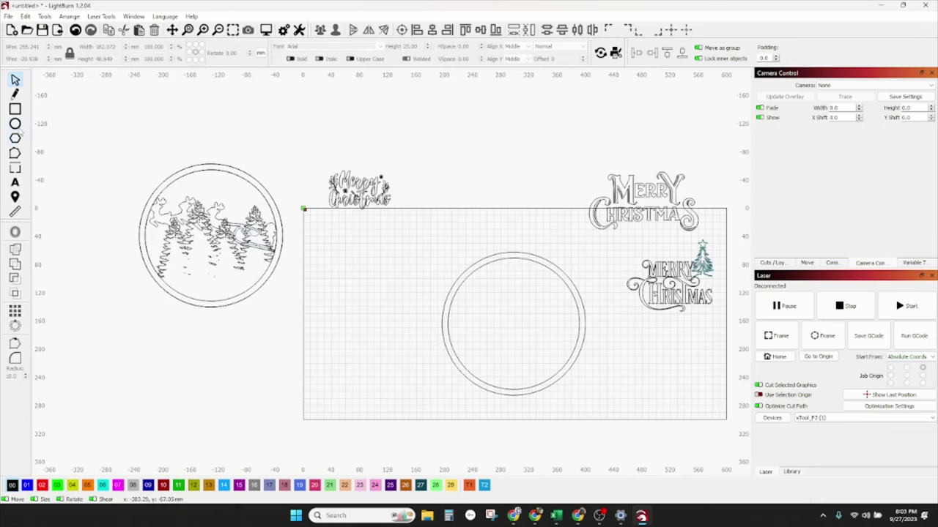
Step: Draw two ellipses, about 102 by 50 mm and 93 by 63 mm, overlapping side by side across the ring's lower part
{"action": "left_click", "coordinate": [15, 124]}
{"action": "left_click_drag", "start_coordinate": [450, 342], "coordinate": [531, 380]}
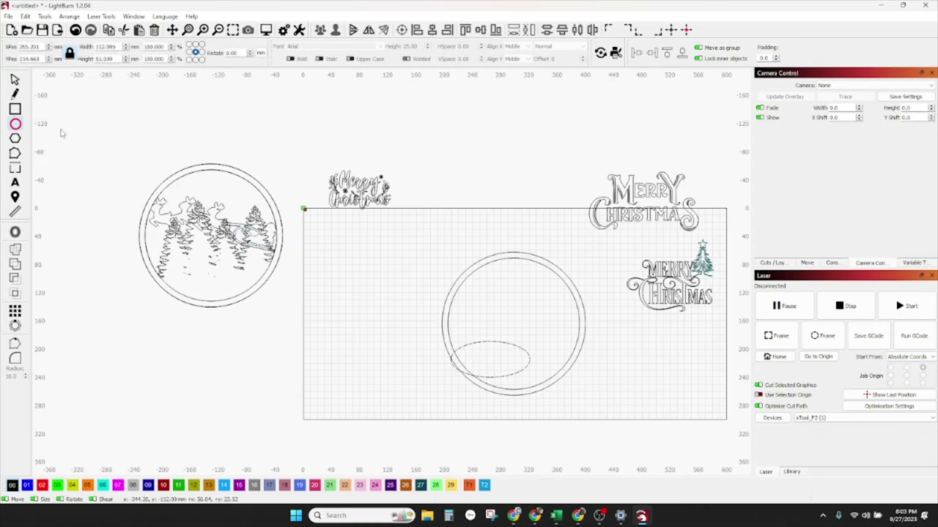
{"action": "left_click_drag", "start_coordinate": [554, 321], "coordinate": [488, 275]}
{"action": "key", "text": "Escape"}
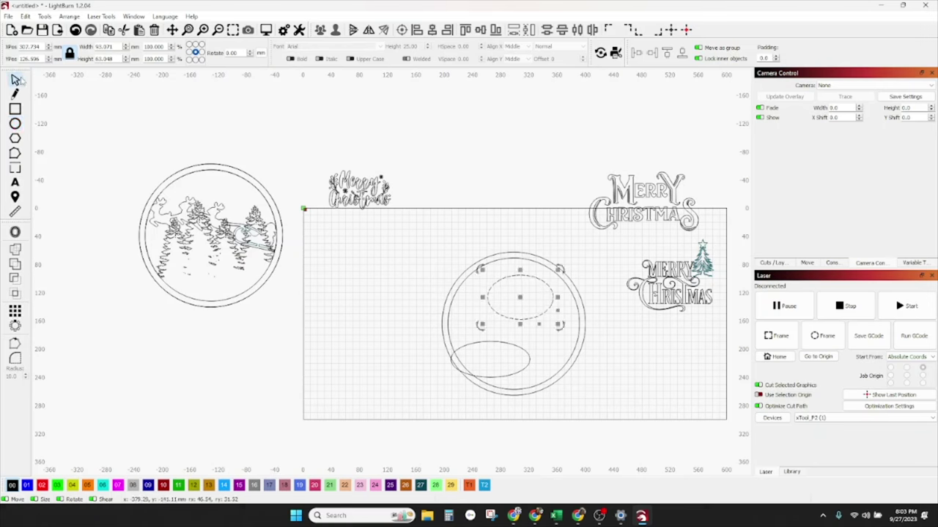
{"action": "left_click_drag", "start_coordinate": [521, 297], "coordinate": [538, 364]}
{"action": "left_click", "coordinate": [481, 351]}
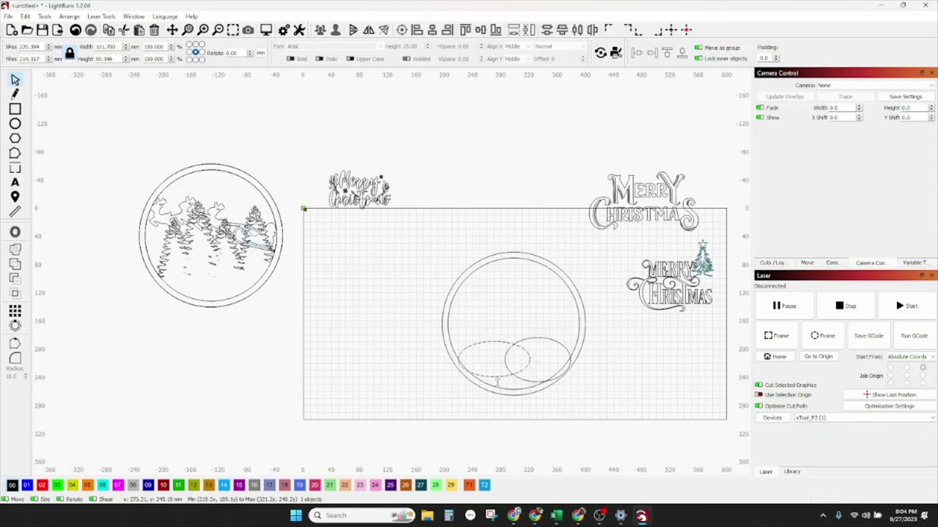
Step: Try to unite the ring and both ellipses in a single operation
{"action": "left_click_drag", "start_coordinate": [591, 392], "coordinate": [496, 309]}
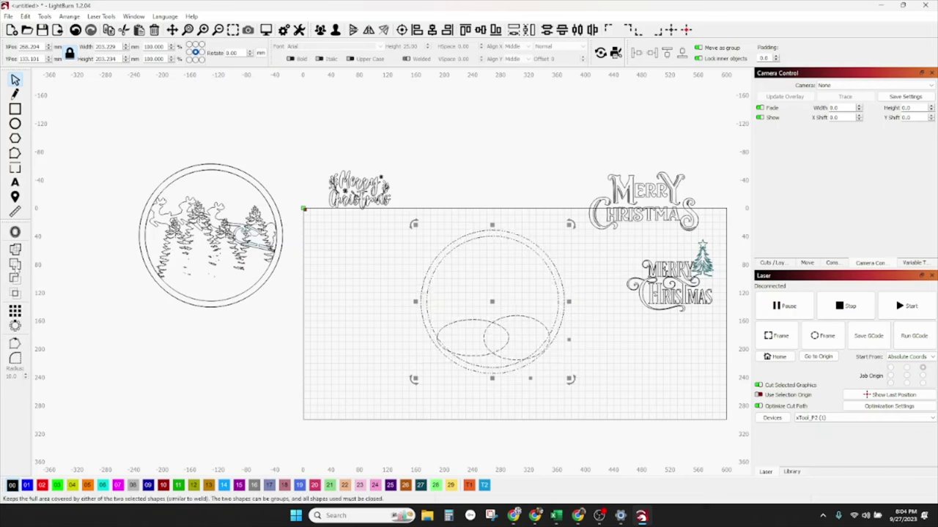
{"action": "left_click", "coordinate": [14, 250]}
{"action": "key", "text": "ctrl+z"}
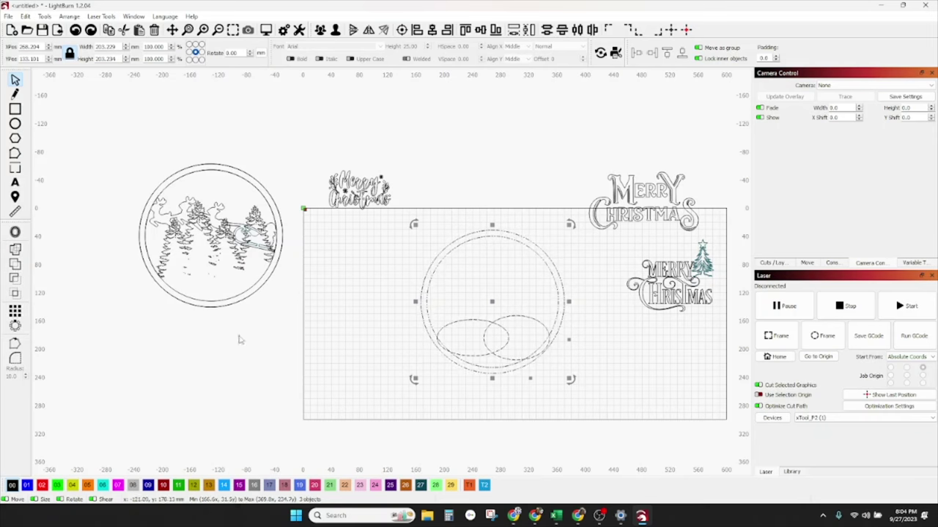
Step: Try to unite the ring with the right-hand ellipse, and undo the attempt to restore the separate ring and ellipses
{"action": "left_click", "coordinate": [497, 365]}
{"action": "left_click_drag", "start_coordinate": [563, 356], "coordinate": [538, 331]}
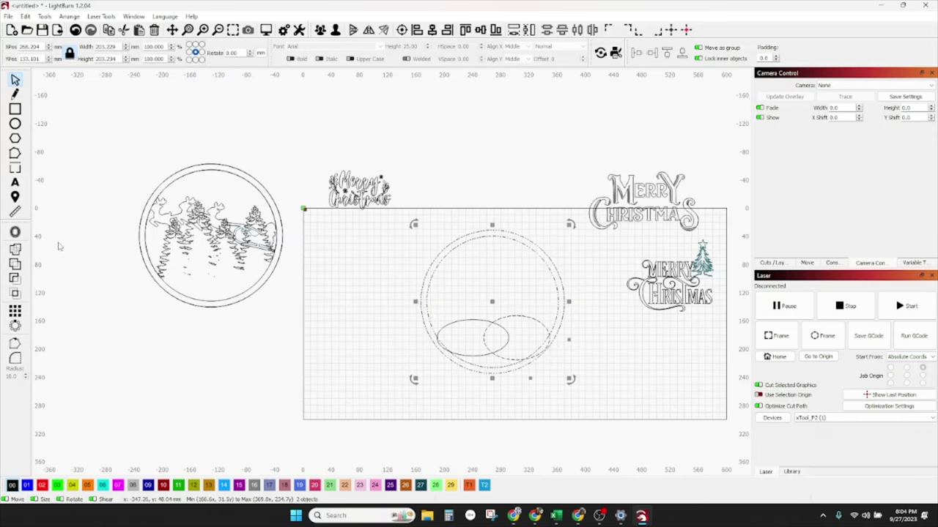
{"action": "left_click", "coordinate": [16, 250]}
{"action": "key", "text": "ctrl+z"}
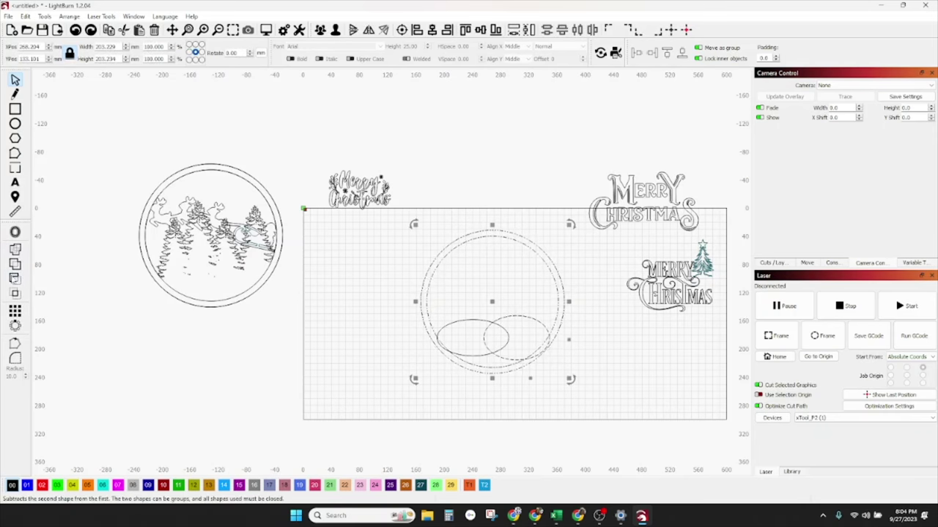
{"action": "left_click", "coordinate": [444, 388]}
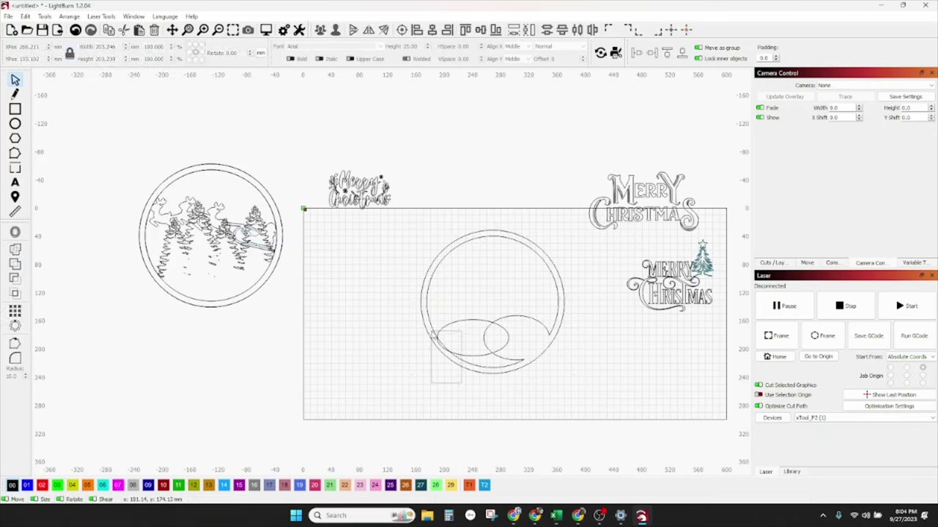
{"action": "left_click_drag", "start_coordinate": [431, 331], "coordinate": [432, 331]}
{"action": "left_click", "coordinate": [268, 289]}
{"action": "key", "text": "ctrl+z"}
{"action": "key", "text": "ctrl+z"}
{"action": "left_click", "coordinate": [151, 318]}
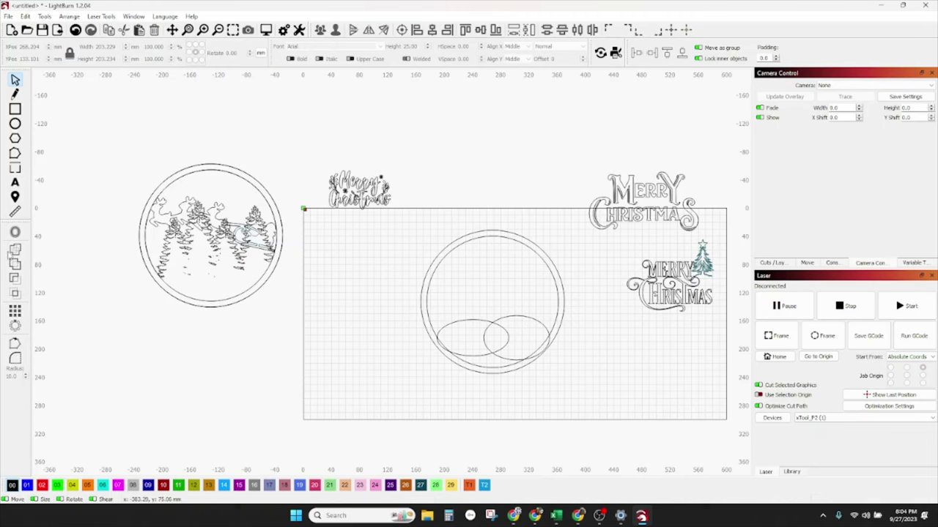
Step: Unite the ring with the right-hand ellipse using Boolean Union, and unite that result with the left-hand ellipse
{"action": "left_click_drag", "start_coordinate": [561, 397], "coordinate": [524, 346]}
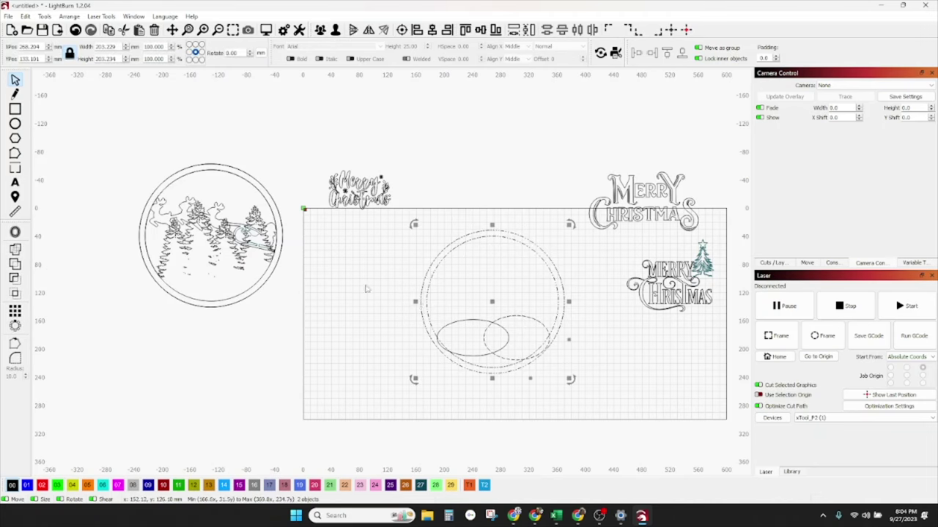
{"action": "left_click", "coordinate": [15, 265]}
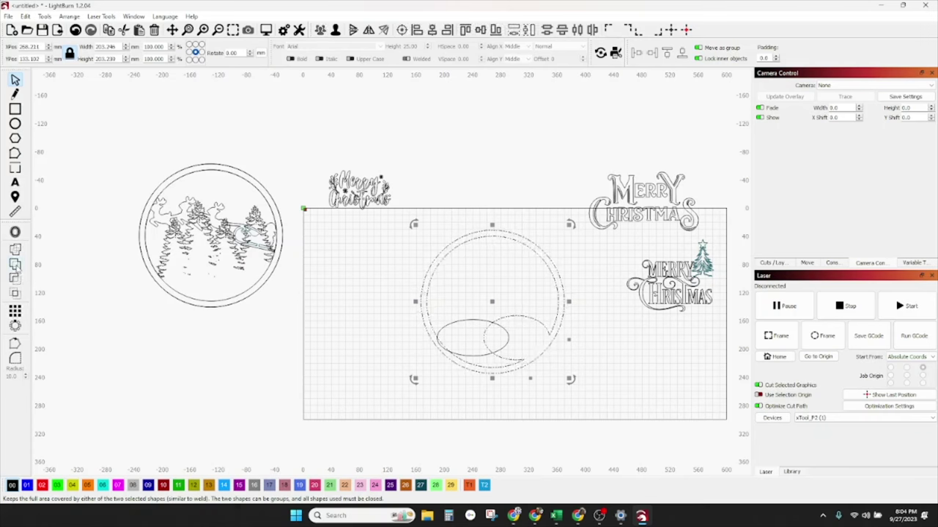
{"action": "left_click", "coordinate": [424, 339]}
{"action": "left_click", "coordinate": [14, 265]}
{"action": "left_click", "coordinate": [391, 400]}
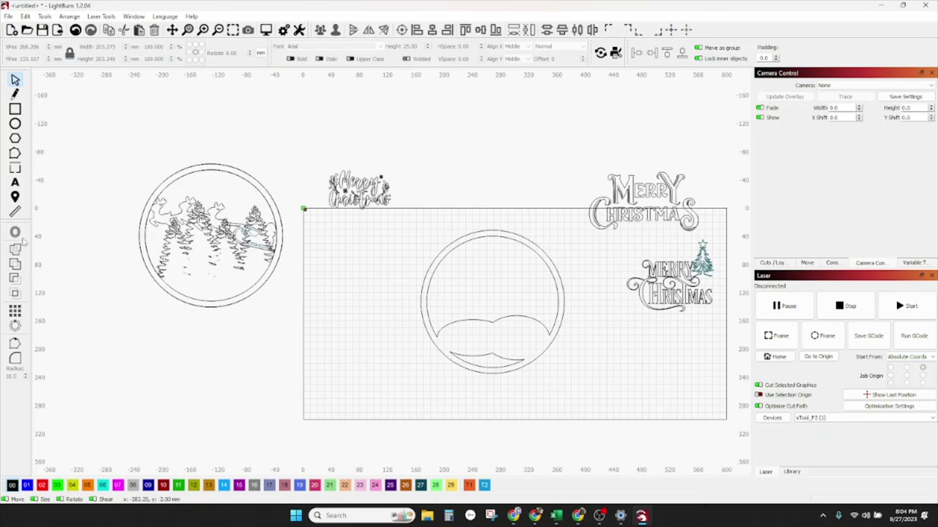
Step: Ungroup the united ring and delete the thin crescent opening below the two hills
{"action": "left_click", "coordinate": [473, 341]}
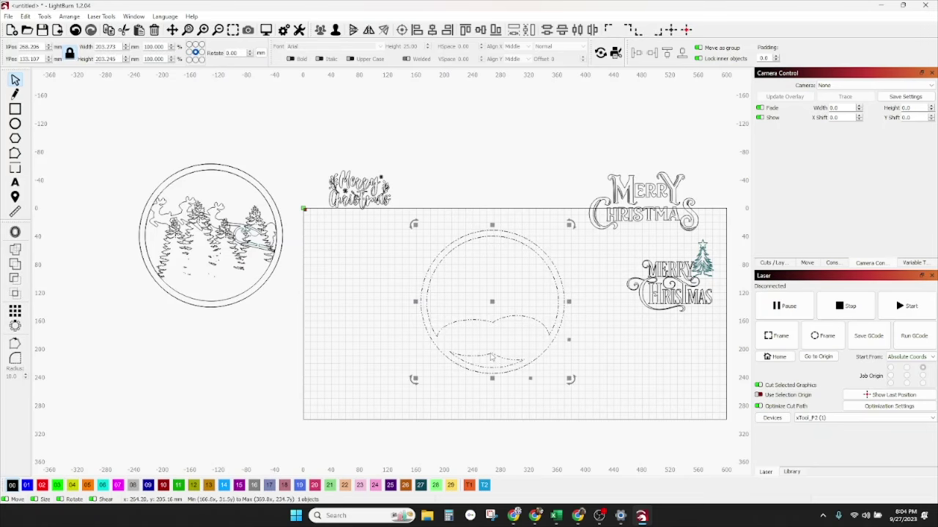
{"action": "key", "text": "ctrl+u"}
{"action": "left_click", "coordinate": [604, 387]}
{"action": "left_click", "coordinate": [520, 362]}
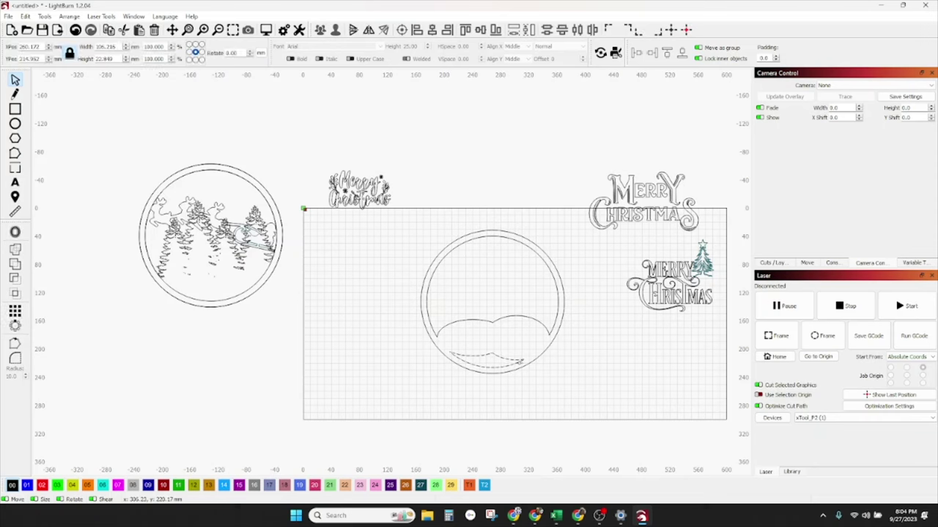
{"action": "key", "text": "Delete"}
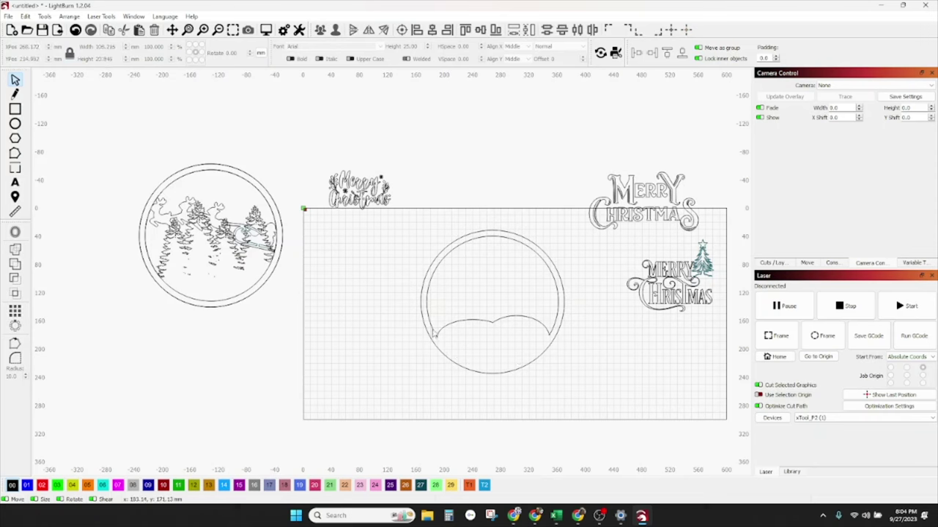
Step: Group the outer circle with the hill-shaped inner outline and place the hill ring over the stacked tree and sleigh rings
{"action": "left_click_drag", "start_coordinate": [574, 387], "coordinate": [397, 287]}
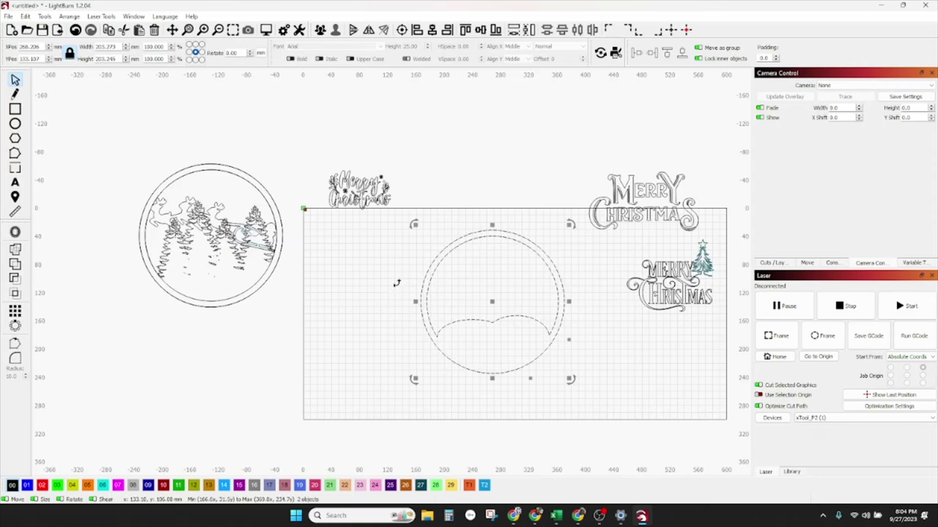
{"action": "key", "text": "ctrl+g"}
{"action": "left_click_drag", "start_coordinate": [495, 301], "coordinate": [216, 235]}
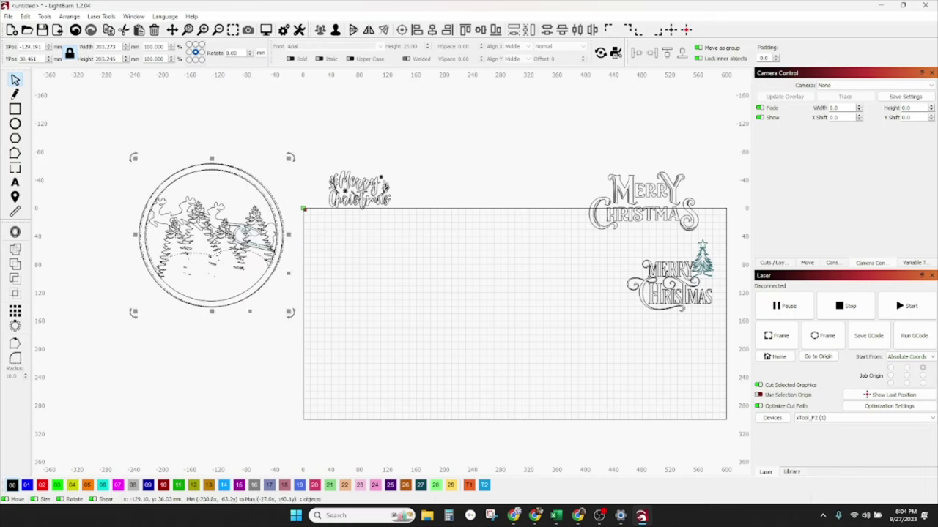
Step: Move the whole stack of tree, sleigh and hill rings together into the middle of the work area
{"action": "left_click_drag", "start_coordinate": [273, 331], "coordinate": [174, 176]}
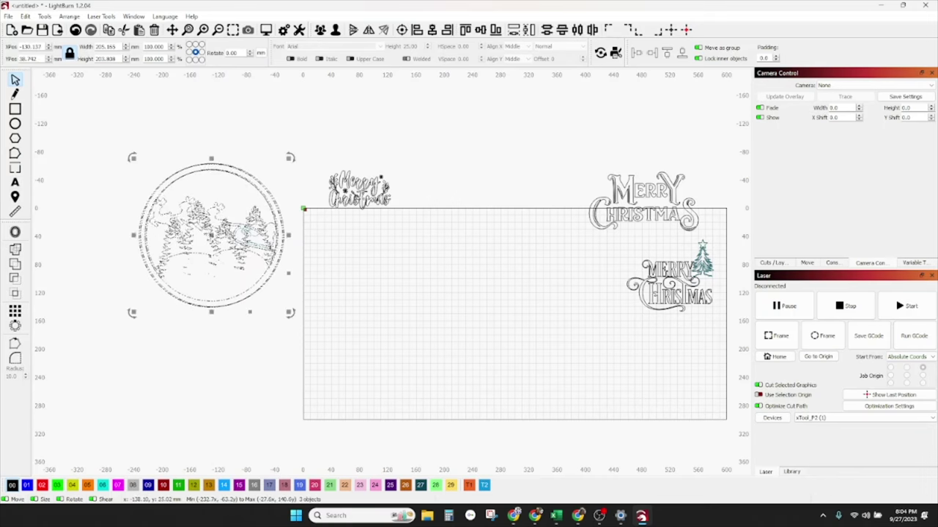
{"action": "left_click_drag", "start_coordinate": [219, 238], "coordinate": [481, 326]}
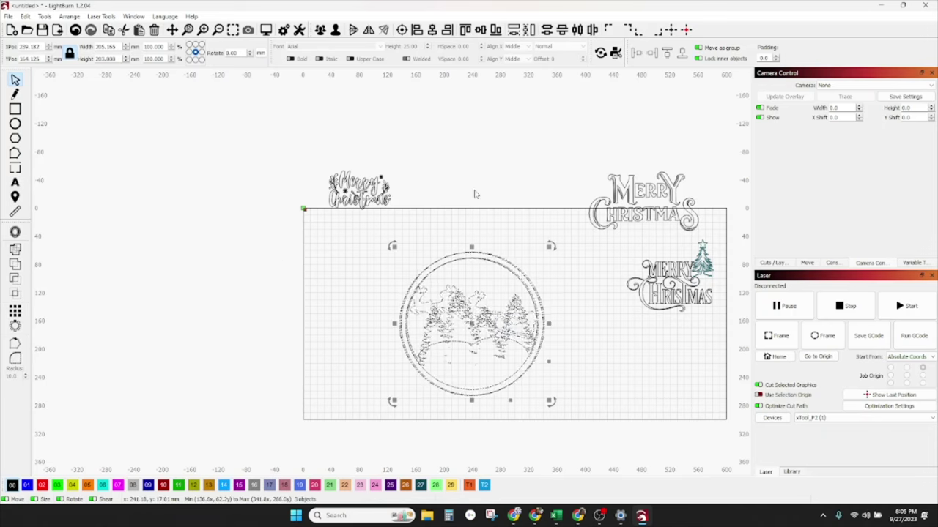
{"action": "left_click", "coordinate": [588, 327]}
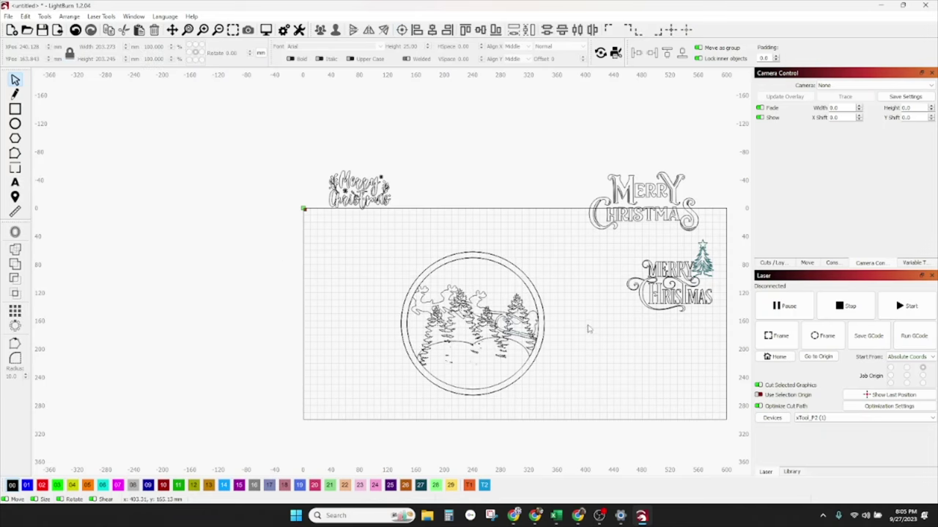
Step: Pull the tree ring out of the stack and place it beside it, centred across the work area's left edge
{"action": "left_click", "coordinate": [520, 297]}
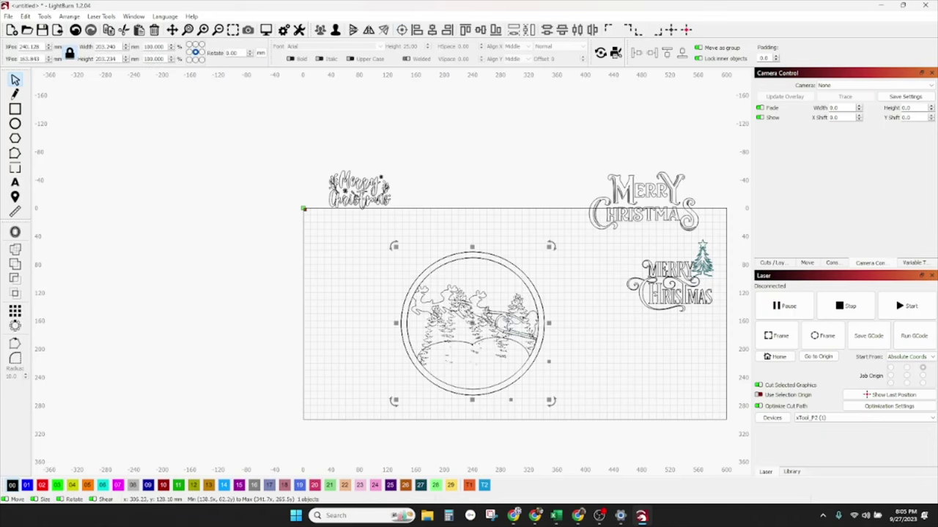
{"action": "left_click", "coordinate": [590, 339]}
{"action": "left_click", "coordinate": [503, 319]}
{"action": "left_click", "coordinate": [592, 339]}
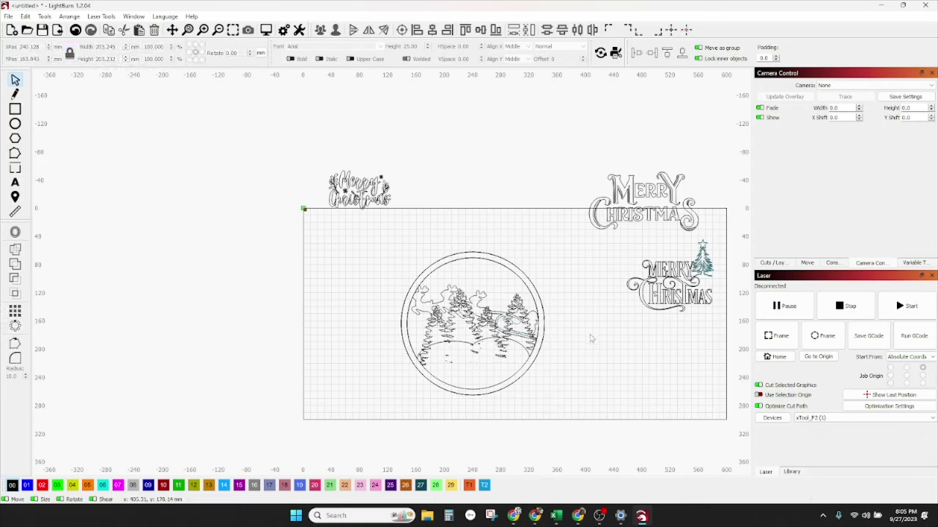
{"action": "left_click", "coordinate": [524, 352]}
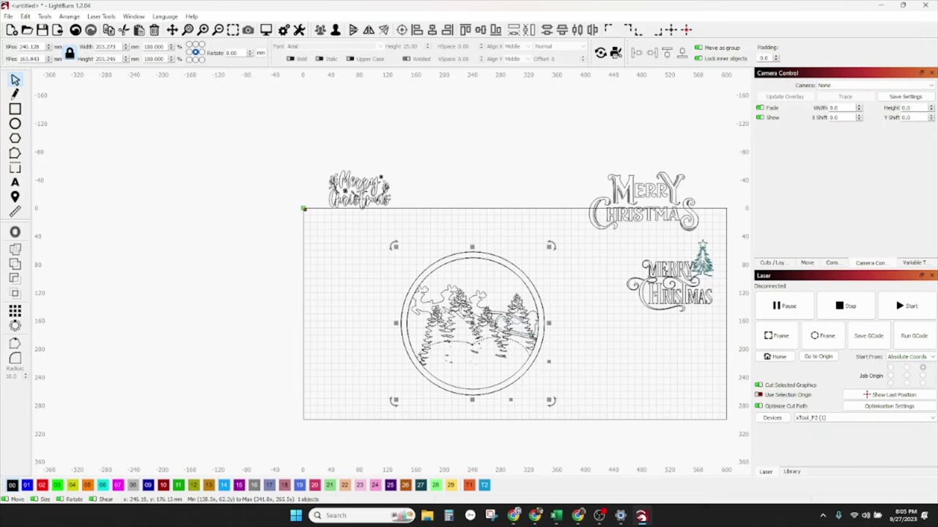
{"action": "left_click_drag", "start_coordinate": [475, 332], "coordinate": [305, 331]}
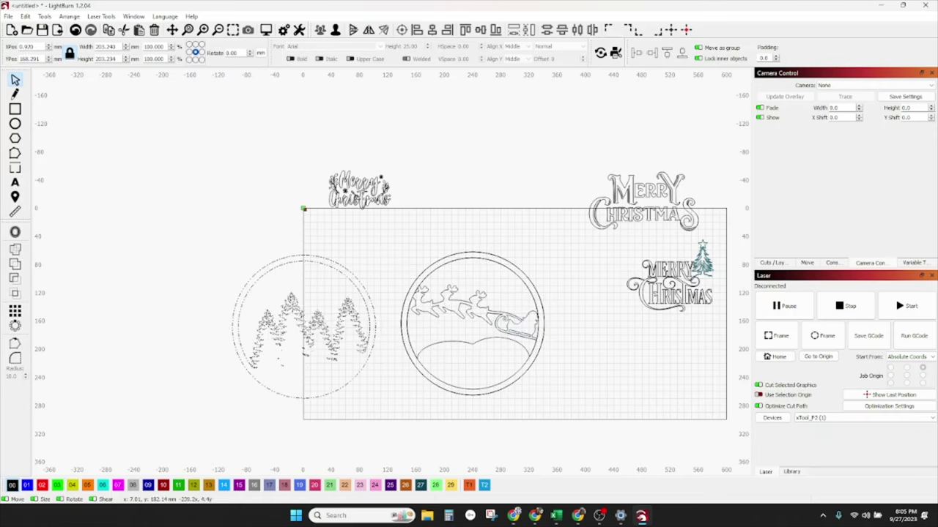
Step: Try to edit the nodes of the grouped hill ring
{"action": "left_click", "coordinate": [459, 355]}
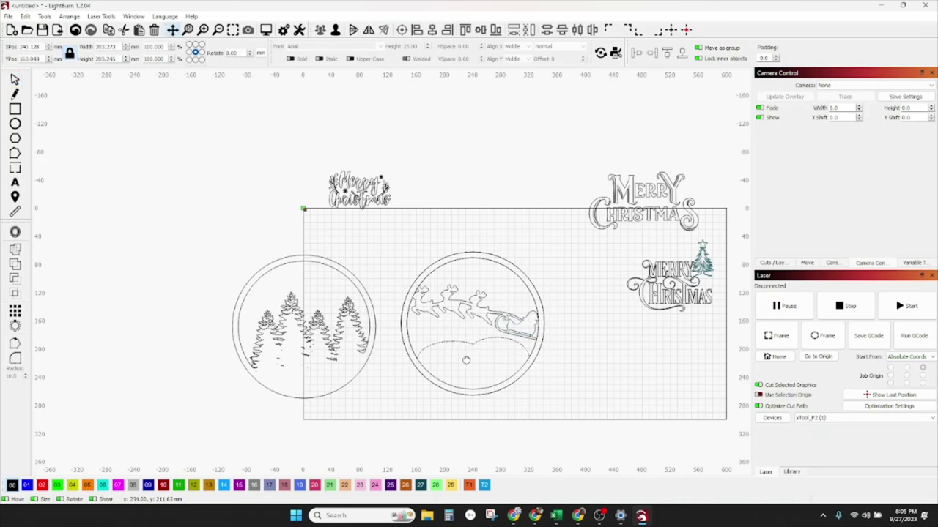
{"action": "left_click", "coordinate": [473, 353]}
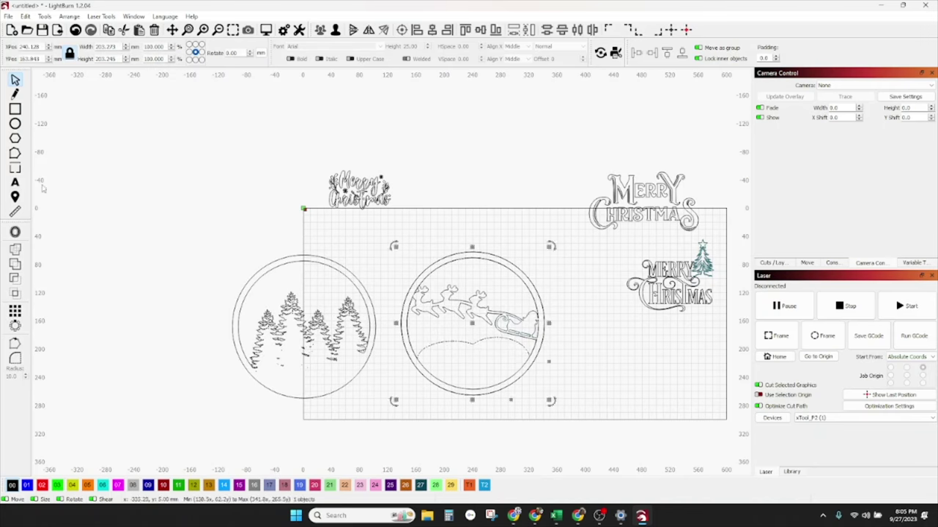
{"action": "left_click", "coordinate": [16, 153]}
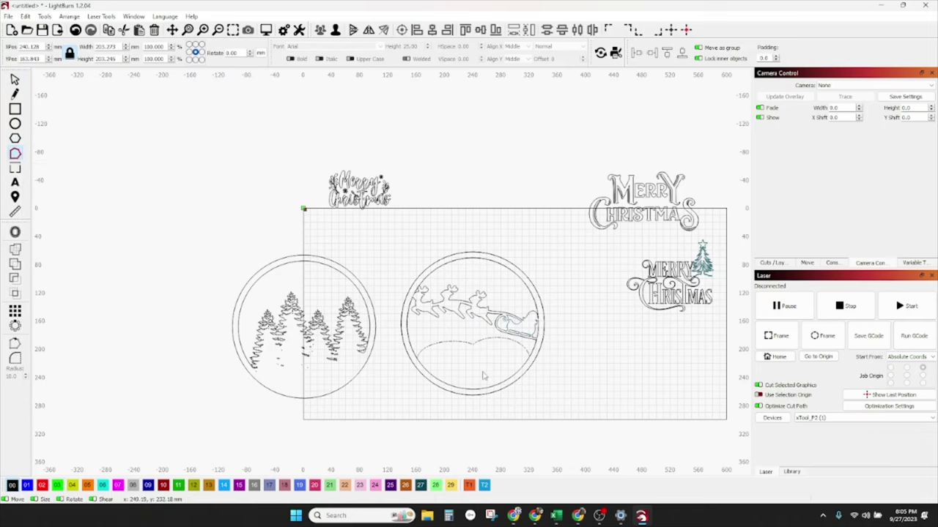
{"action": "scroll", "coordinate": [474, 350], "scroll_direction": "up", "scroll_amount": 3}
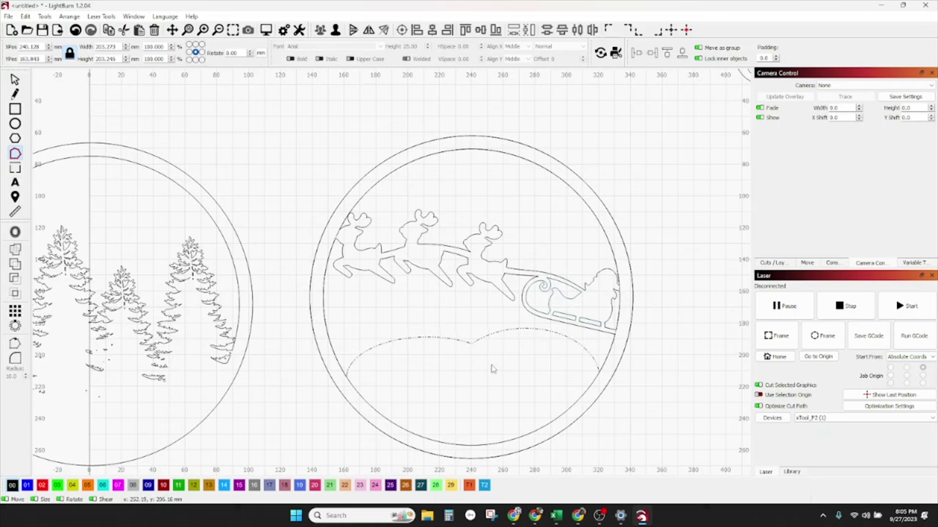
{"action": "left_click", "coordinate": [15, 80]}
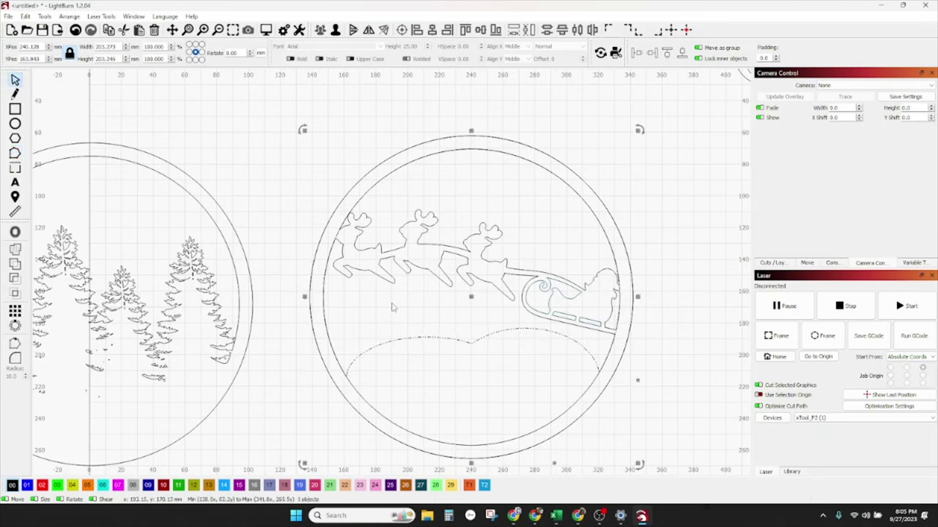
Step: Ungroup the hill ring and open its inner outline for node editing around the dip between the two hills
{"action": "key", "text": "ctrl+u"}
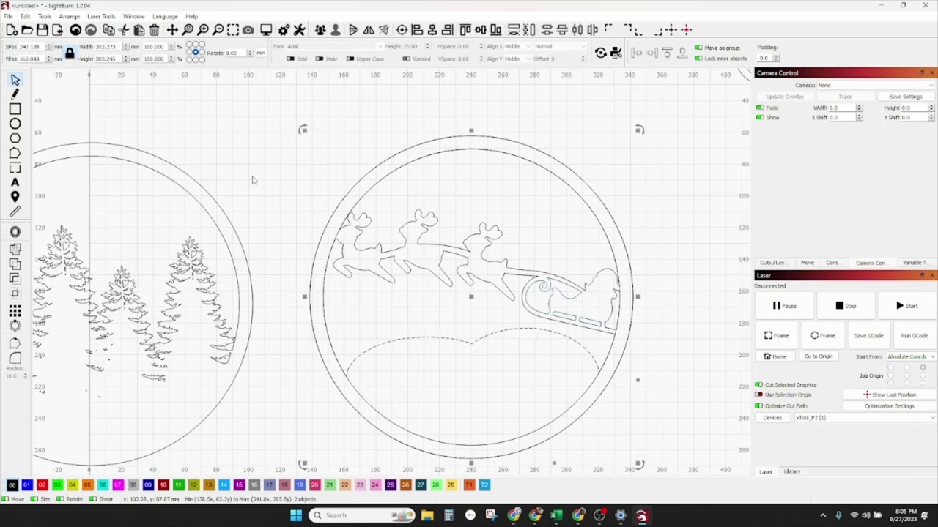
{"action": "left_click", "coordinate": [252, 179]}
{"action": "left_click", "coordinate": [401, 339]}
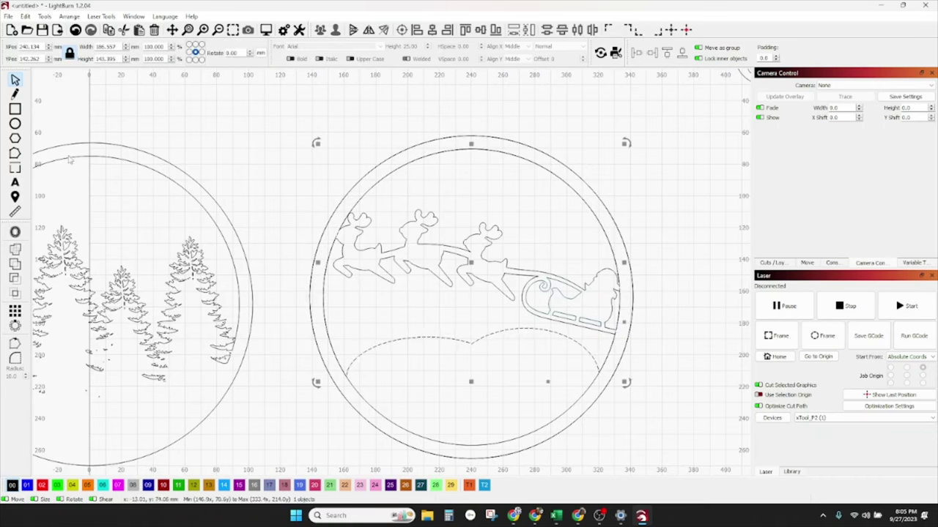
{"action": "left_click", "coordinate": [15, 153]}
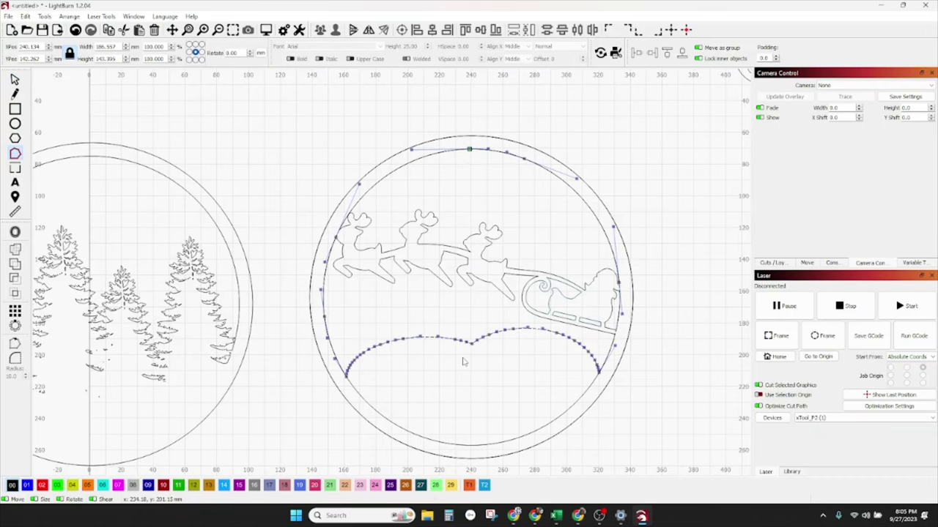
{"action": "scroll", "coordinate": [463, 362], "scroll_direction": "up", "scroll_amount": 5}
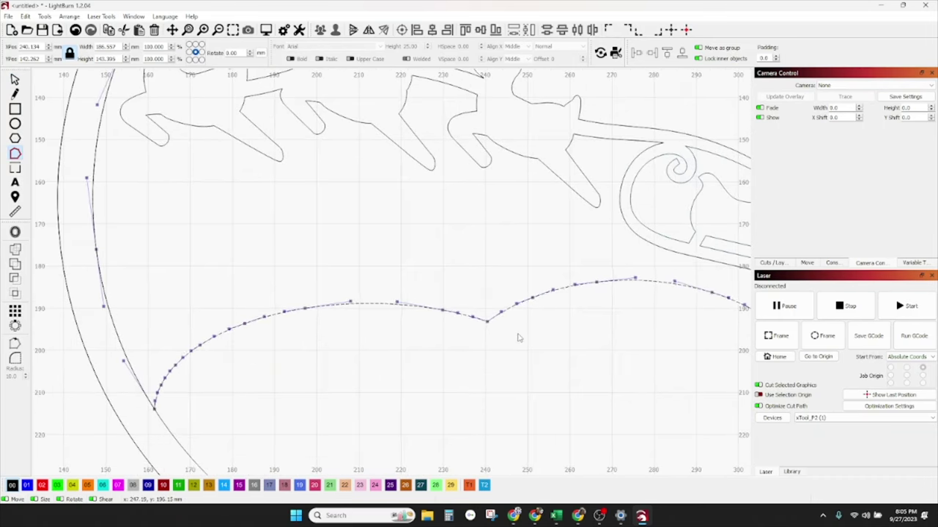
{"action": "scroll", "coordinate": [518, 337], "scroll_direction": "down", "scroll_amount": 3}
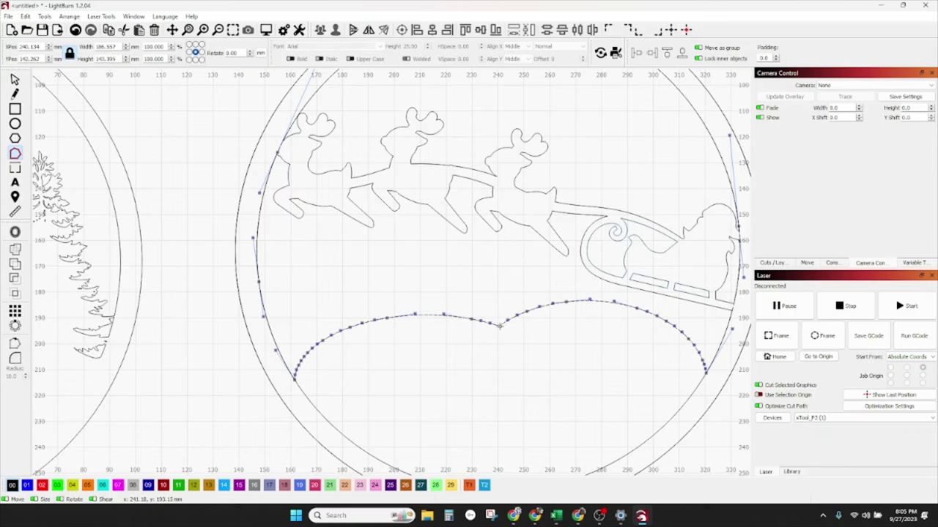
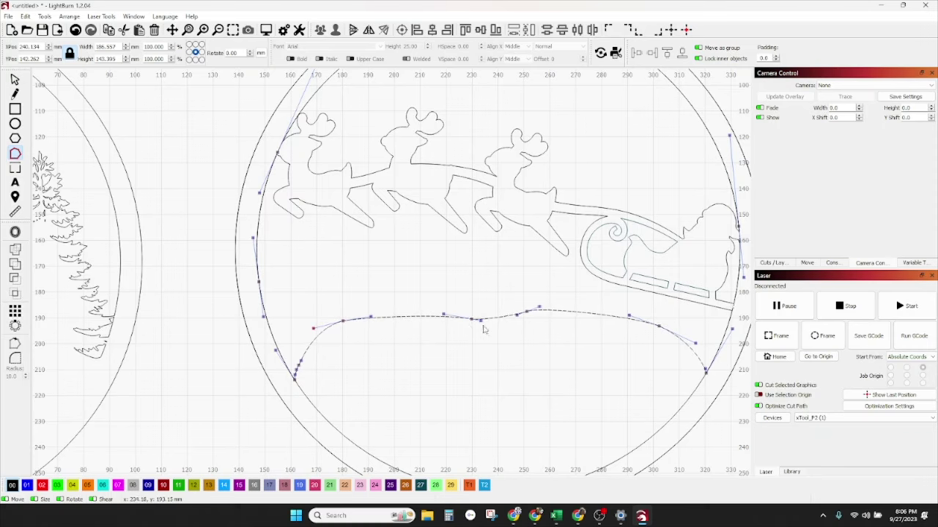
Step: Lower the dip between the two hills, and delete the corner node below the sleigh, bending the curve there downward
{"action": "left_click_drag", "start_coordinate": [463, 336], "coordinate": [461, 339]}
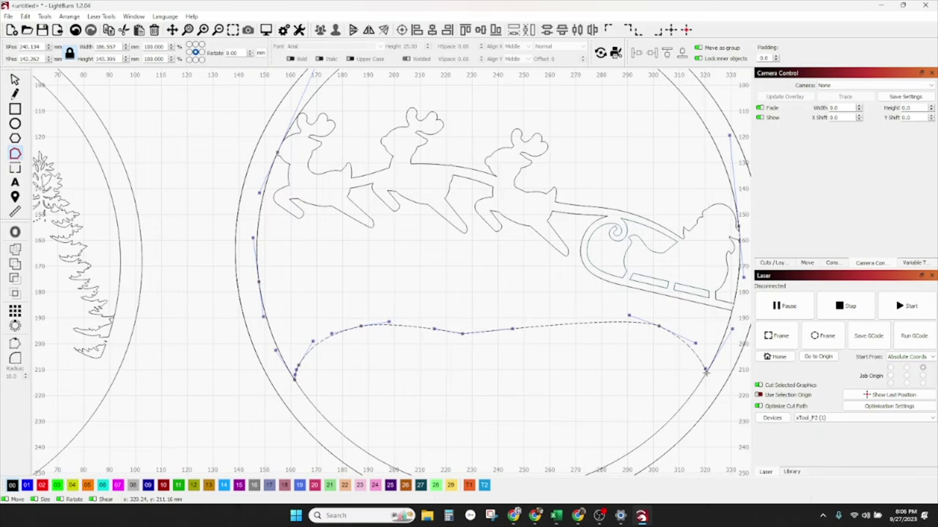
{"action": "key", "text": "ctrl+z"}
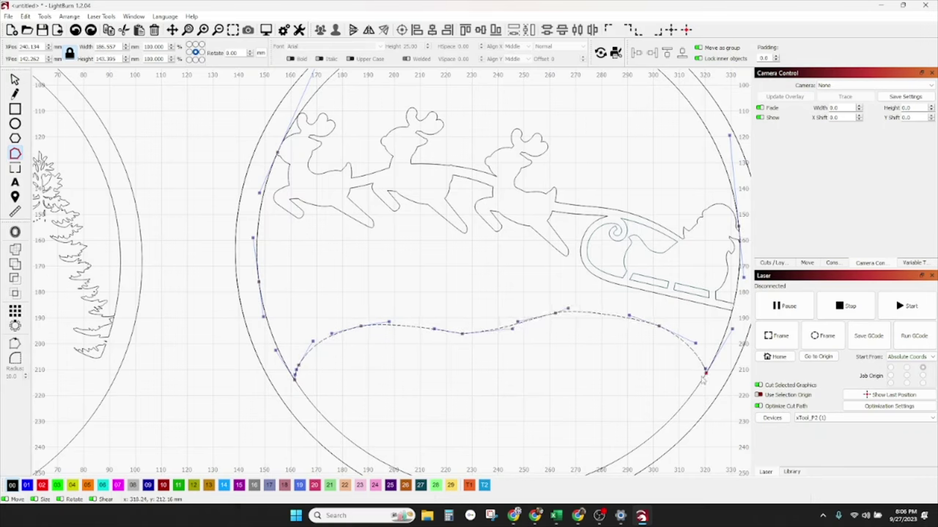
{"action": "key", "text": "d"}
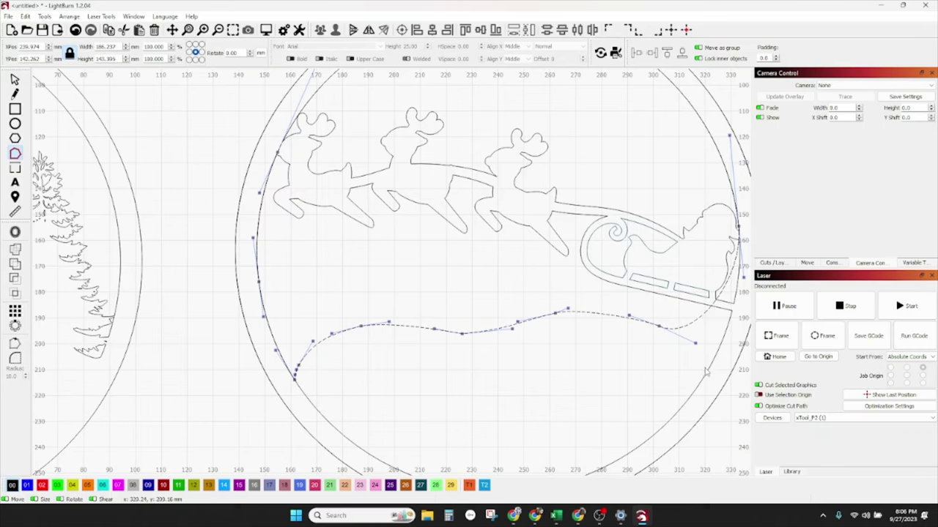
{"action": "left_click_drag", "start_coordinate": [697, 343], "coordinate": [725, 415]}
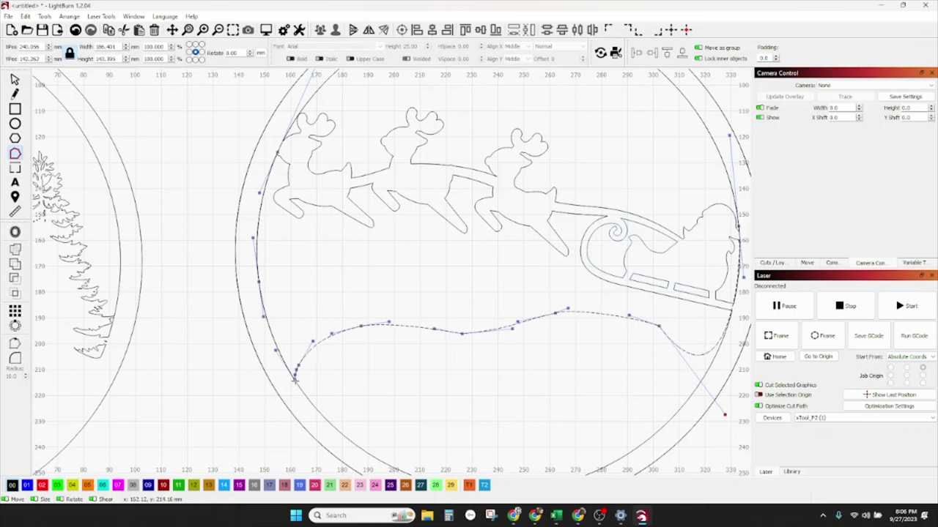
Step: Delete the extra nodes at the hill line's lower end opposite the sleigh and bend its curve smoothly into the ring
{"action": "left_click_drag", "start_coordinate": [295, 380], "coordinate": [296, 370]}
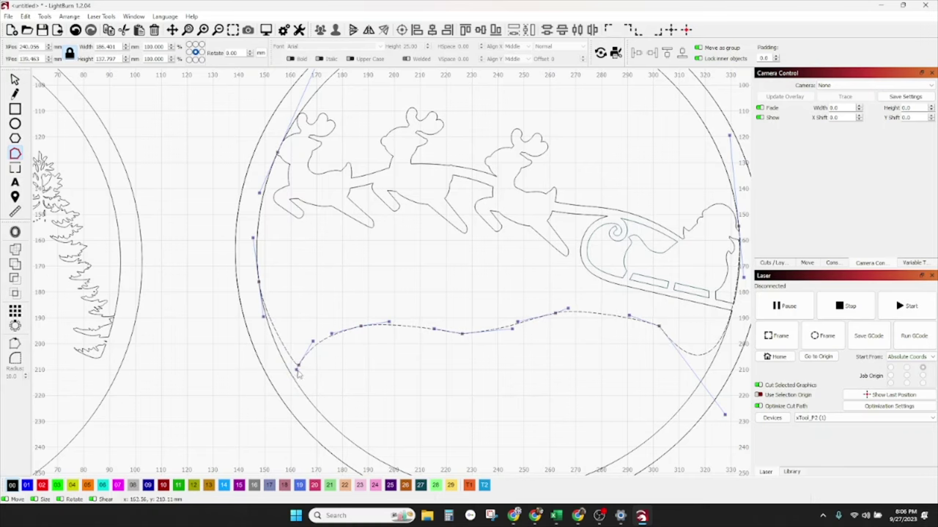
{"action": "left_click_drag", "start_coordinate": [292, 379], "coordinate": [290, 388]}
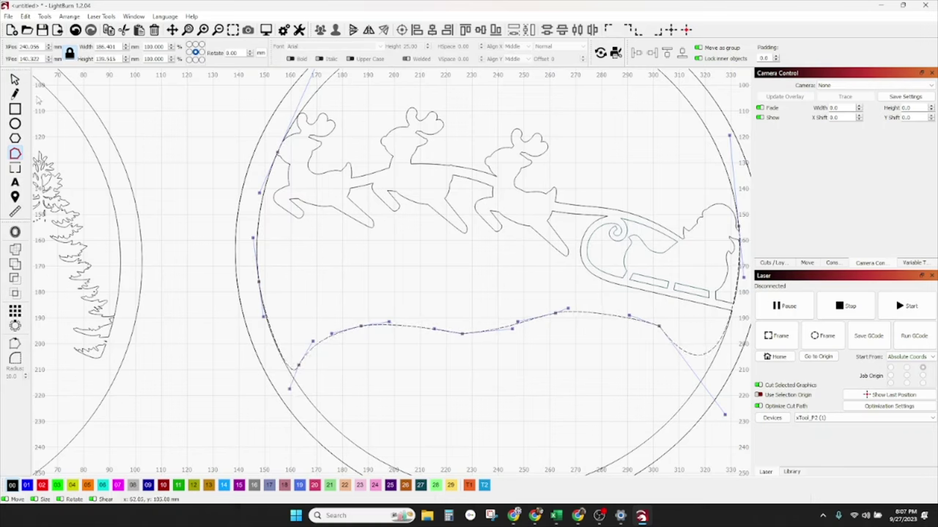
{"action": "left_click", "coordinate": [14, 79]}
{"action": "left_click", "coordinate": [167, 175]}
{"action": "key", "text": "space"}
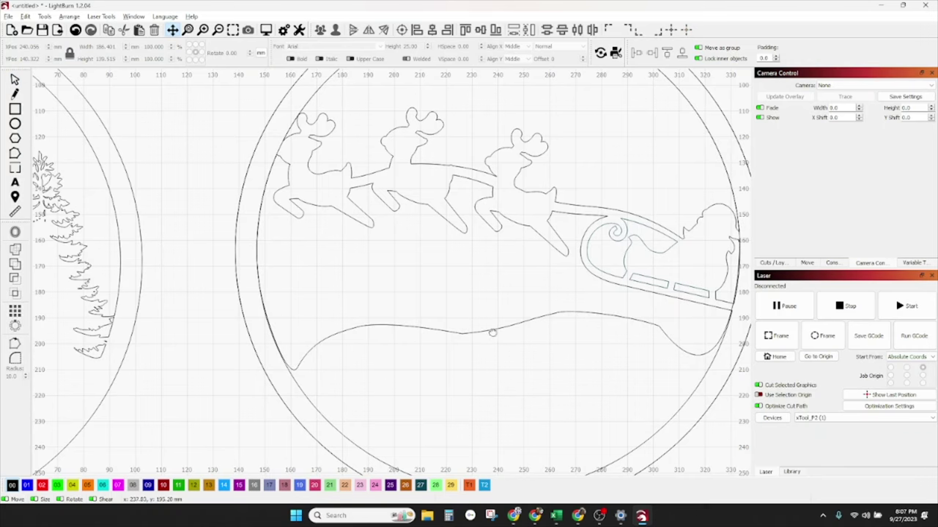
{"action": "left_click", "coordinate": [650, 327]}
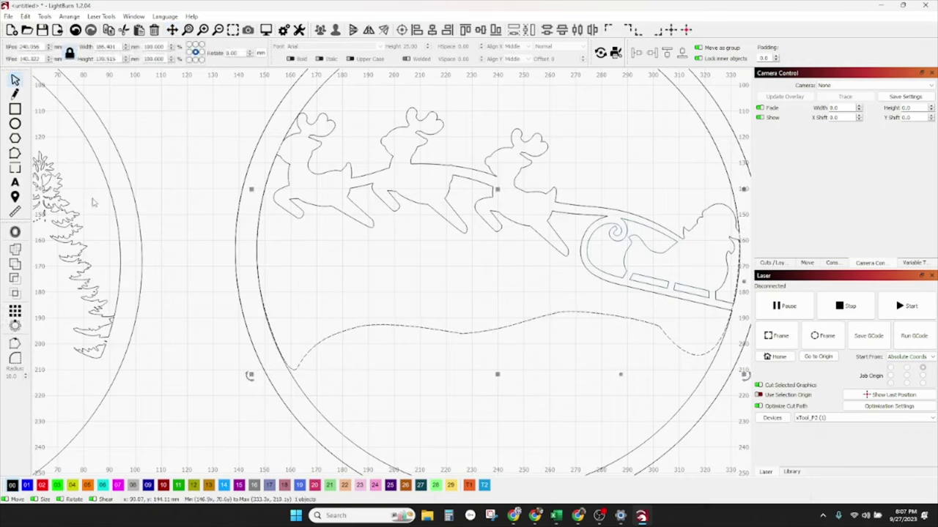
Step: Reopen the hill outline for node editing and make the curve below the sleigh shallower
{"action": "left_click", "coordinate": [16, 153]}
{"action": "left_click_drag", "start_coordinate": [724, 415], "coordinate": [733, 384]}
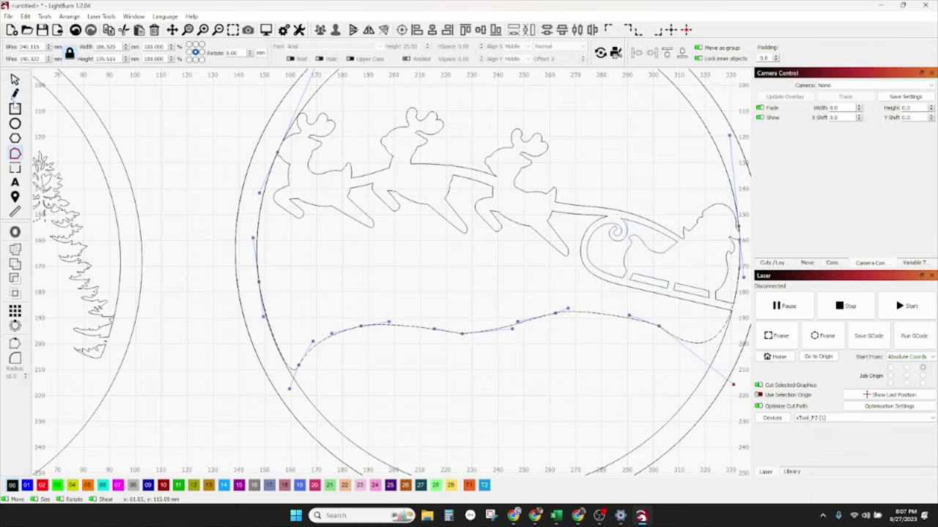
{"action": "left_click", "coordinate": [15, 79]}
{"action": "left_click", "coordinate": [530, 326]}
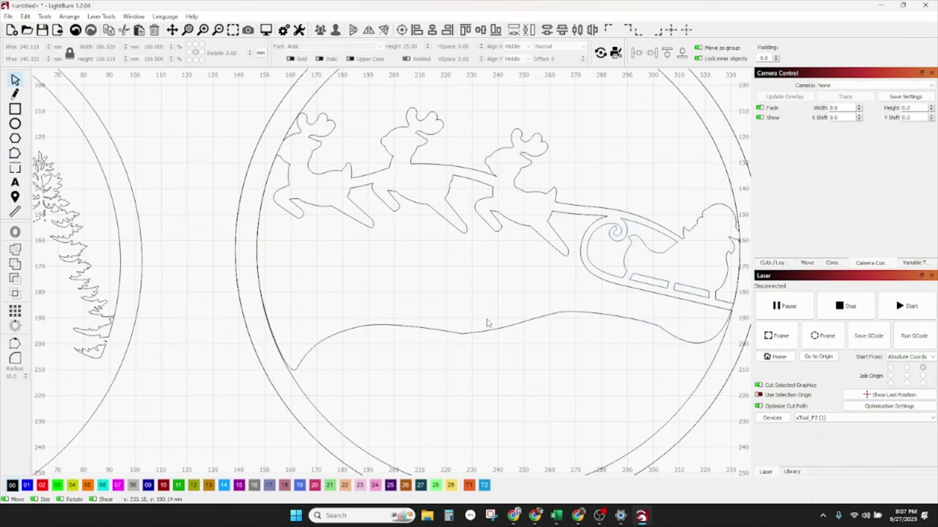
Step: Pull the sleigh ring off the hill ring and place it diagonally below, over the work area's lower edge
{"action": "scroll", "coordinate": [524, 337], "scroll_direction": "down", "scroll_amount": 5}
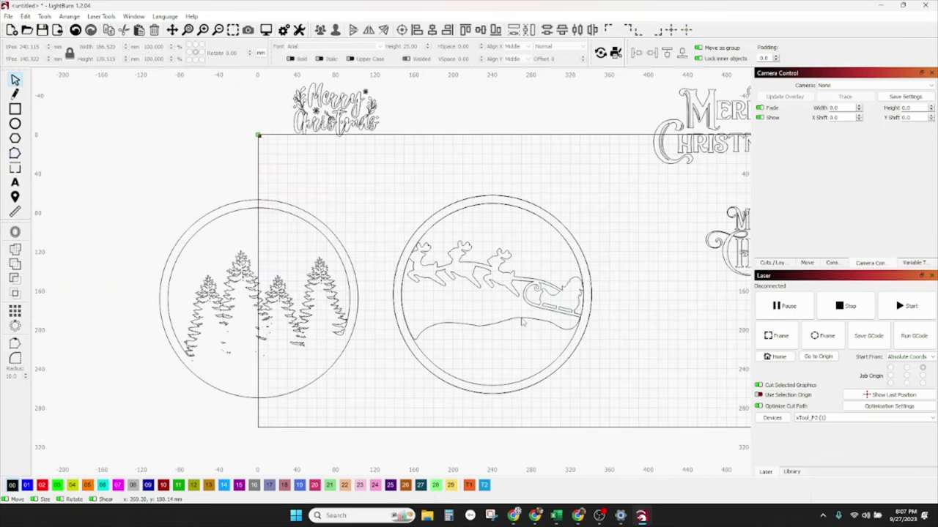
{"action": "left_click", "coordinate": [522, 328]}
{"action": "left_click", "coordinate": [552, 288]}
{"action": "left_click", "coordinate": [556, 284]}
{"action": "left_click_drag", "start_coordinate": [491, 293], "coordinate": [693, 405]}
Step: Group the hill ring's outer circle and inner hill outline into one object
{"action": "left_click", "coordinate": [564, 410]}
{"action": "left_click_drag", "start_coordinate": [564, 410], "coordinate": [375, 222]}
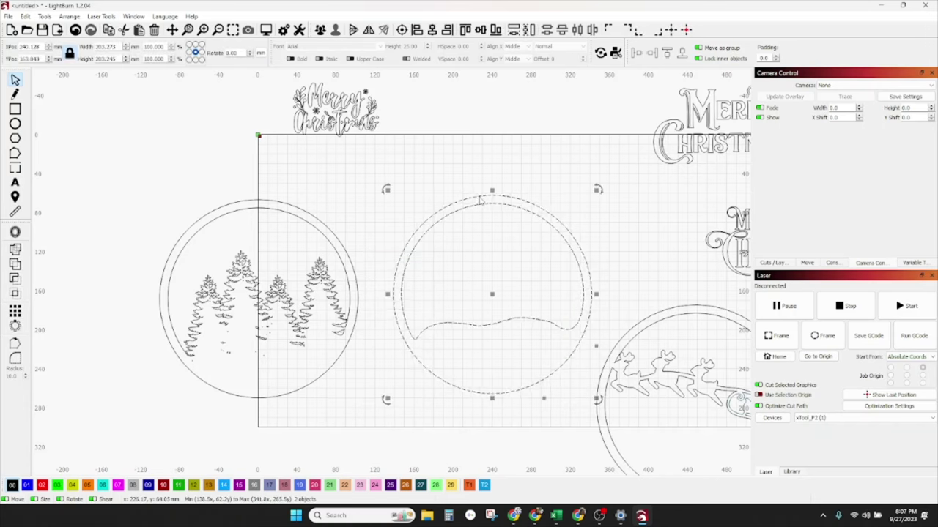
{"action": "left_click", "coordinate": [485, 196]}
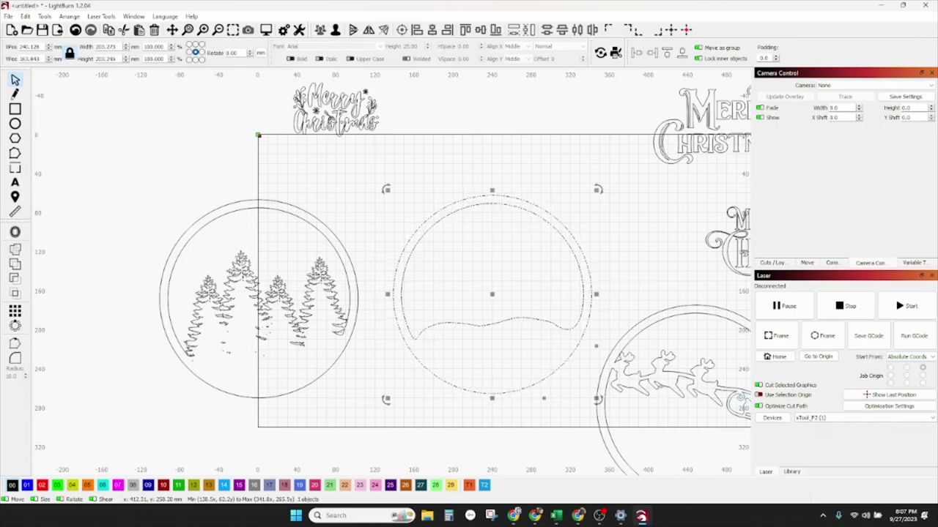
{"action": "left_click", "coordinate": [598, 396]}
{"action": "scroll", "coordinate": [548, 394], "scroll_direction": "down", "scroll_amount": 3}
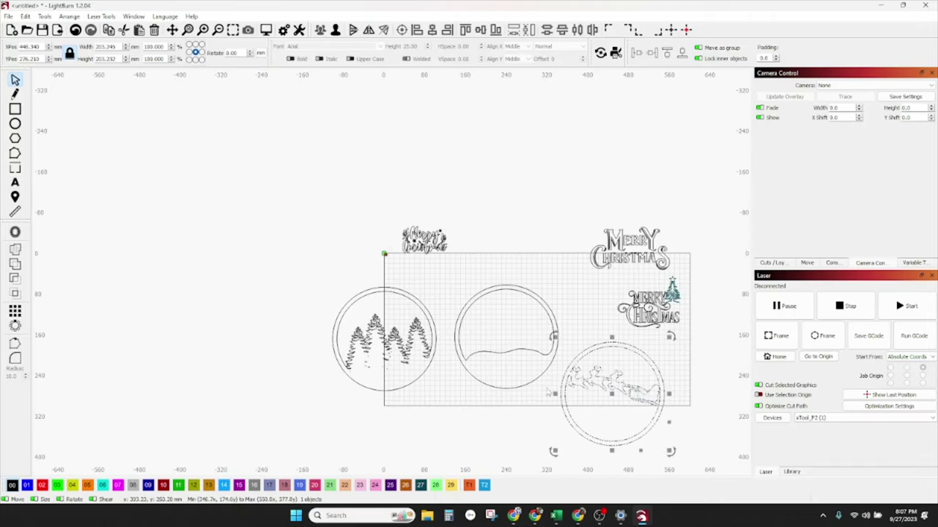
{"action": "left_click", "coordinate": [685, 350]}
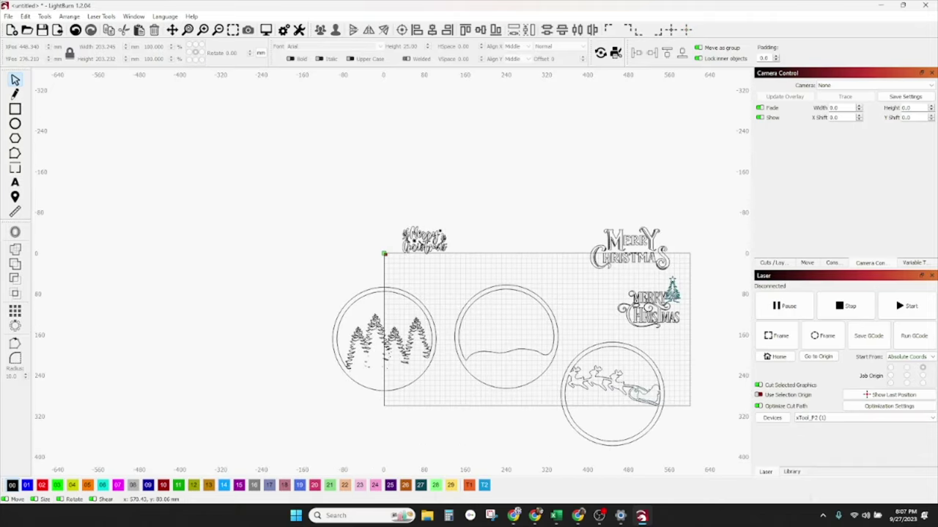
Step: Move the small decorated tree away from the Merry Christmas lettering to the work area's edge
{"action": "left_click", "coordinate": [672, 292]}
{"action": "scroll", "coordinate": [663, 297], "scroll_direction": "down", "scroll_amount": 2}
{"action": "scroll", "coordinate": [663, 299], "scroll_direction": "up", "scroll_amount": 3}
{"action": "scroll", "coordinate": [668, 301], "scroll_direction": "up", "scroll_amount": 2}
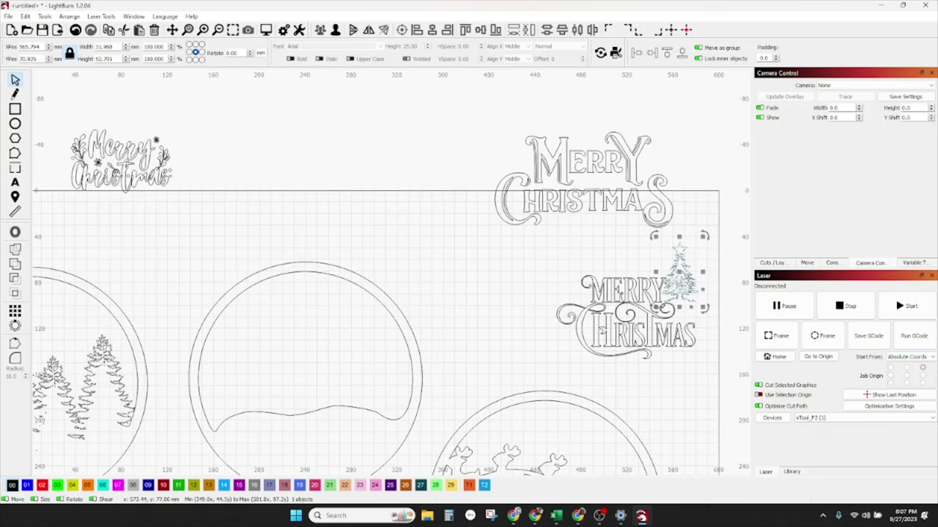
{"action": "left_click_drag", "start_coordinate": [682, 284], "coordinate": [719, 250]}
Step: Move the Merry Christmas lettering that stood beside the small tree into the hill ring, below the hill line
{"action": "left_click", "coordinate": [701, 343]}
{"action": "left_click_drag", "start_coordinate": [704, 357], "coordinate": [568, 276]}
{"action": "scroll", "coordinate": [607, 302], "scroll_direction": "down", "scroll_amount": 3}
{"action": "left_click_drag", "start_coordinate": [609, 302], "coordinate": [473, 368]}
{"action": "left_click_drag", "start_coordinate": [509, 343], "coordinate": [474, 370]}
{"action": "scroll", "coordinate": [474, 370], "scroll_direction": "down", "scroll_amount": 3}
{"action": "scroll", "coordinate": [474, 370], "scroll_direction": "up", "scroll_amount": 4}
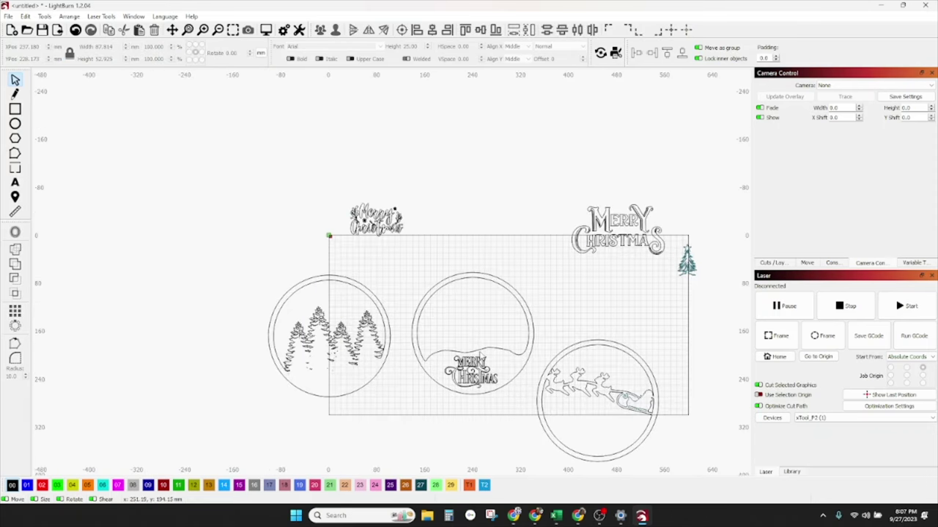
{"action": "scroll", "coordinate": [480, 357], "scroll_direction": "up", "scroll_amount": 3}
{"action": "scroll", "coordinate": [480, 357], "scroll_direction": "down", "scroll_amount": 1}
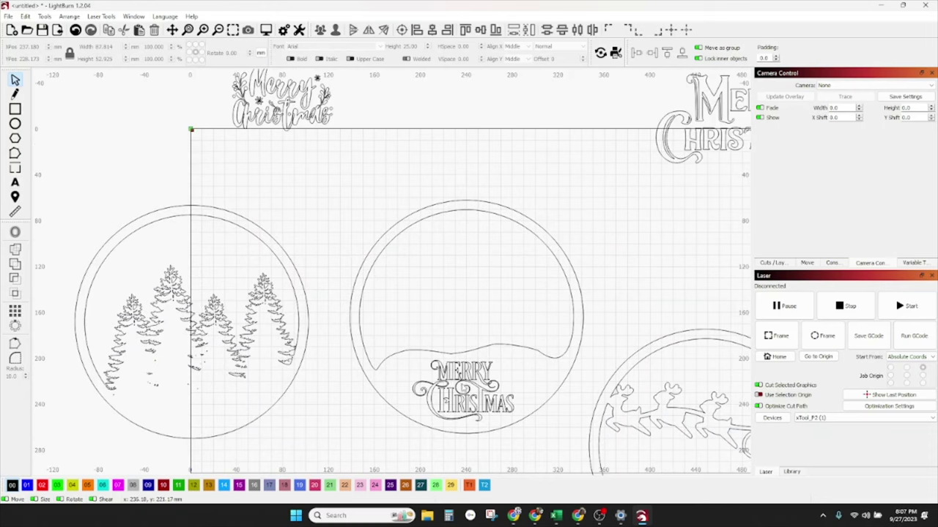
{"action": "scroll", "coordinate": [481, 399], "scroll_direction": "down", "scroll_amount": 3}
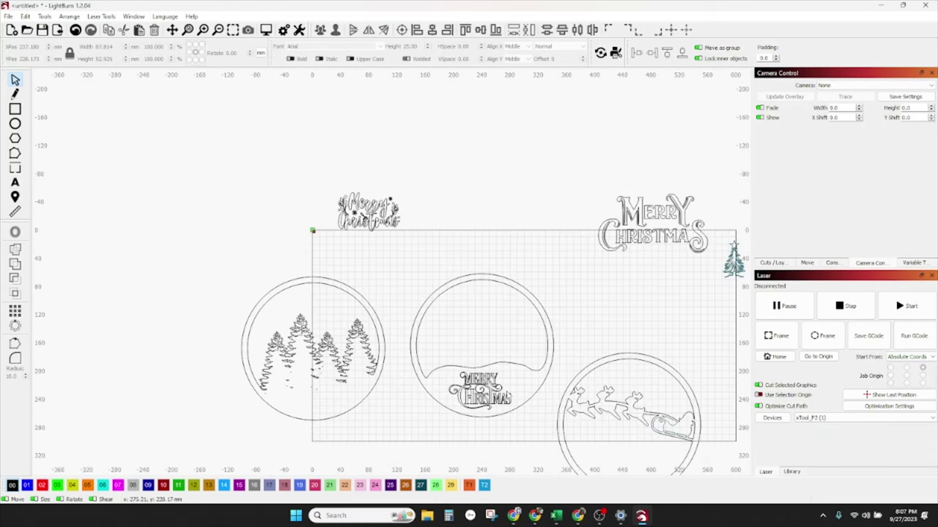
Step: Move the sleigh ring straight up so it sits beside the hill ring inside the work area
{"action": "left_click", "coordinate": [632, 414]}
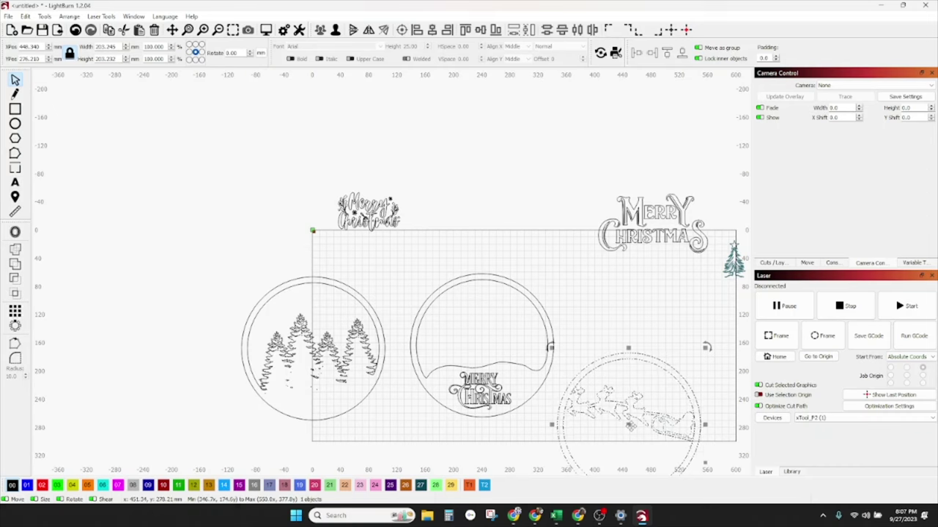
{"action": "left_click_drag", "start_coordinate": [630, 429], "coordinate": [628, 358]}
{"action": "left_click", "coordinate": [519, 431]}
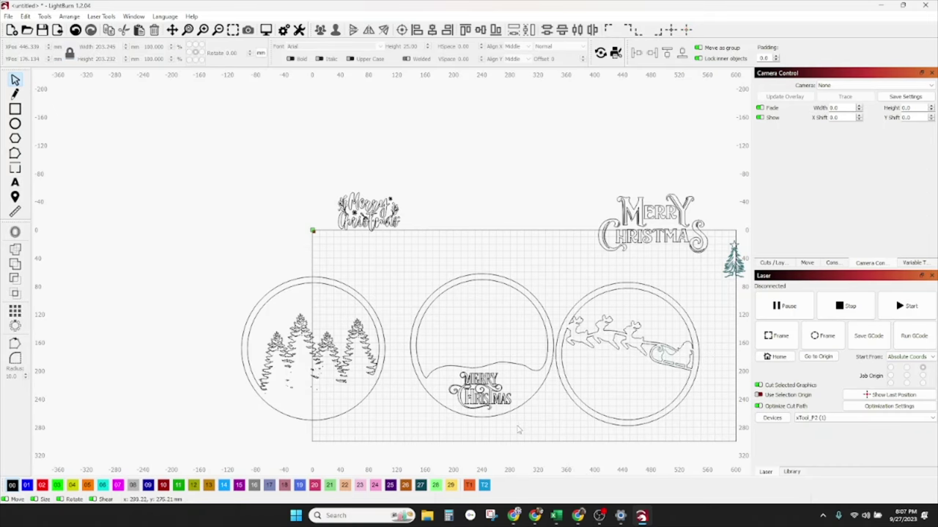
Step: Try to centre the ungrouped Merry Christmas lettering horizontally with the hill ring
{"action": "left_click_drag", "start_coordinate": [517, 434], "coordinate": [399, 241]}
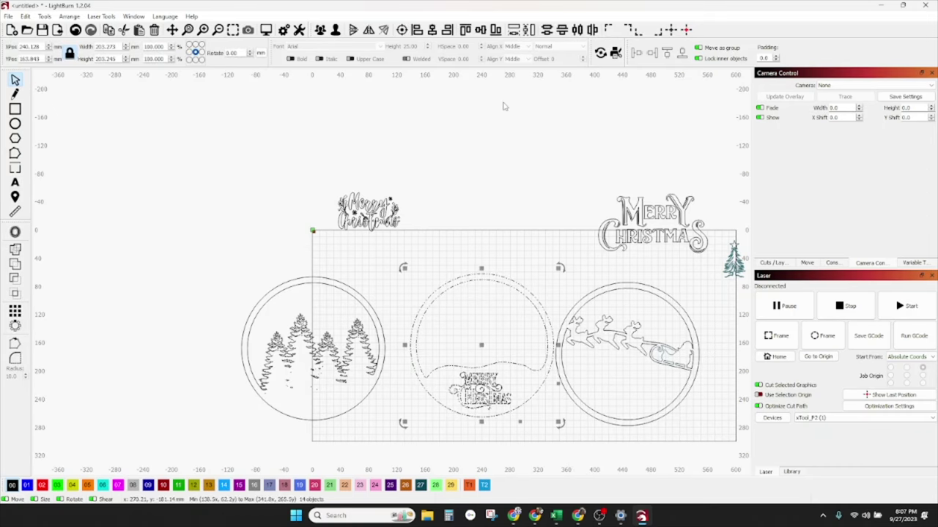
{"action": "left_click", "coordinate": [433, 30]}
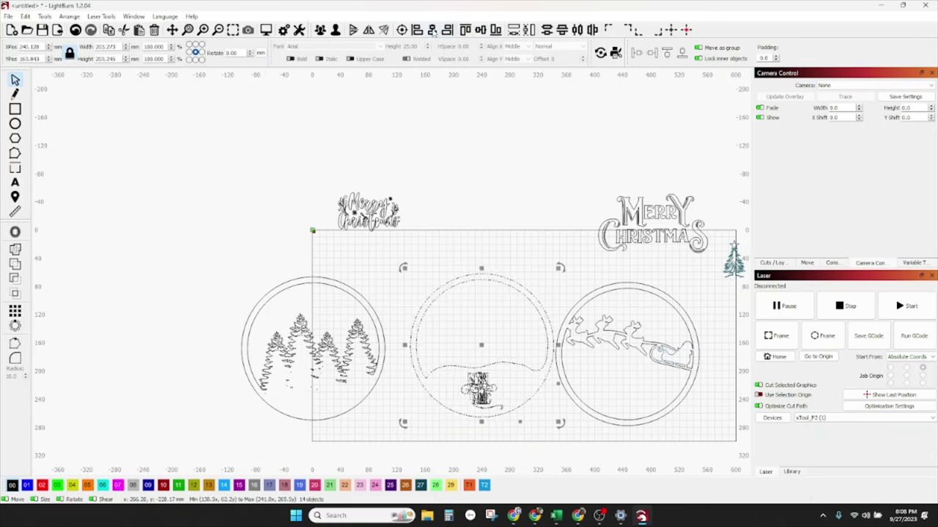
{"action": "left_click", "coordinate": [526, 429]}
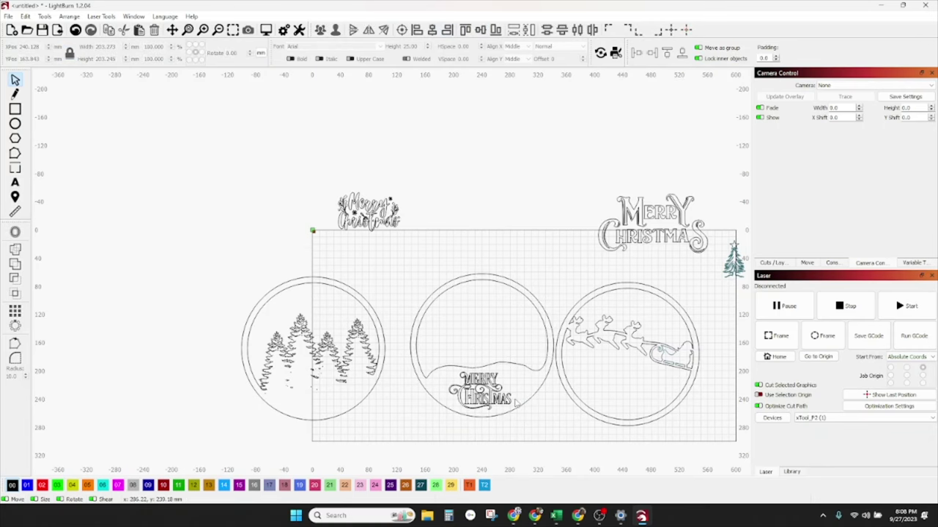
Step: Group the lettering inside the hill ring and align it horizontally centred with the ring
{"action": "left_click_drag", "start_coordinate": [469, 378], "coordinate": [451, 372]}
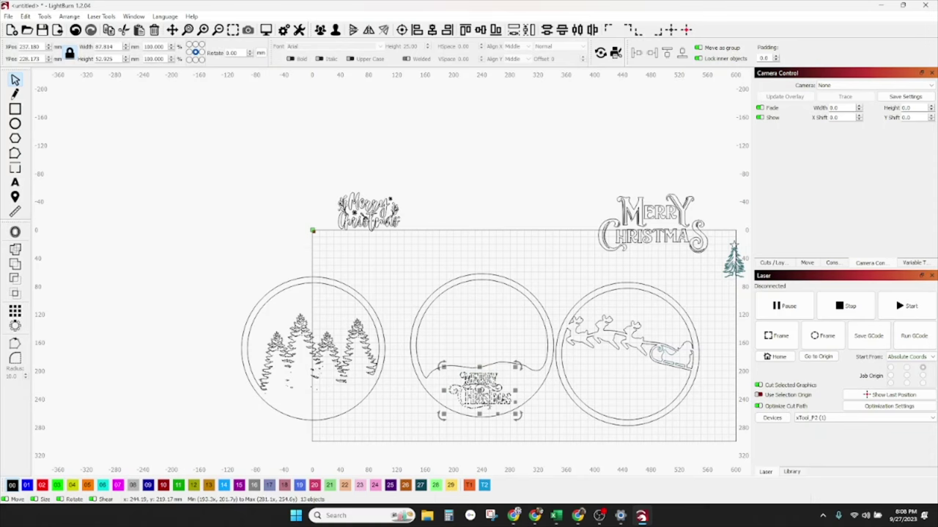
{"action": "key", "text": "ctrl+g"}
{"action": "left_click_drag", "start_coordinate": [539, 443], "coordinate": [425, 238]}
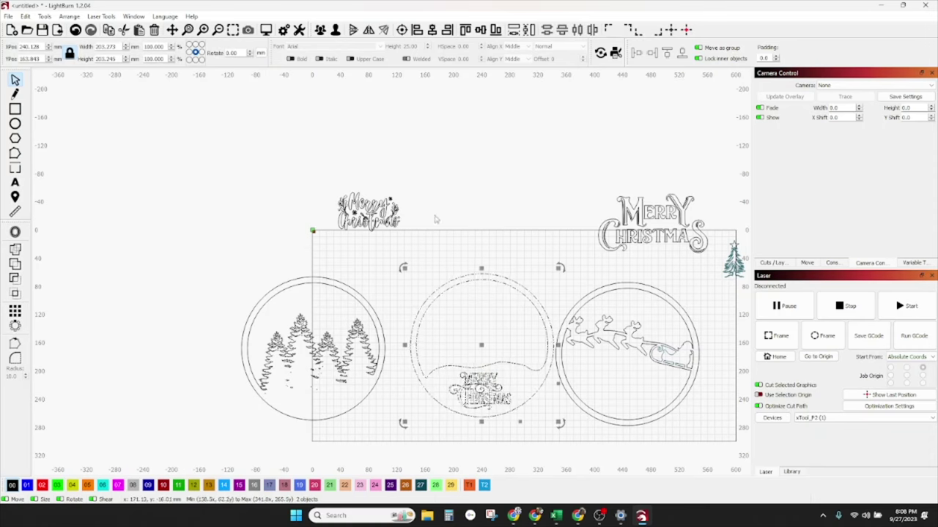
{"action": "left_click", "coordinate": [432, 30]}
{"action": "left_click", "coordinate": [525, 348]}
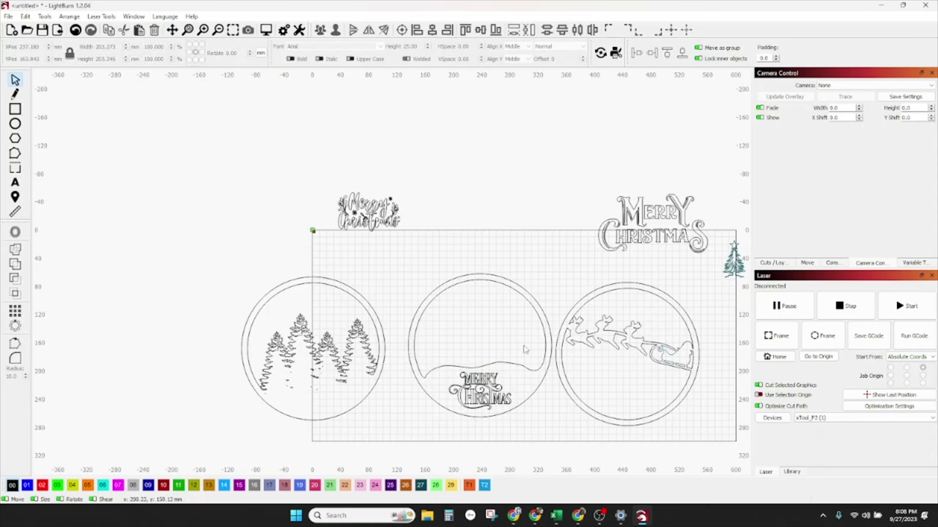
{"action": "left_click", "coordinate": [671, 409]}
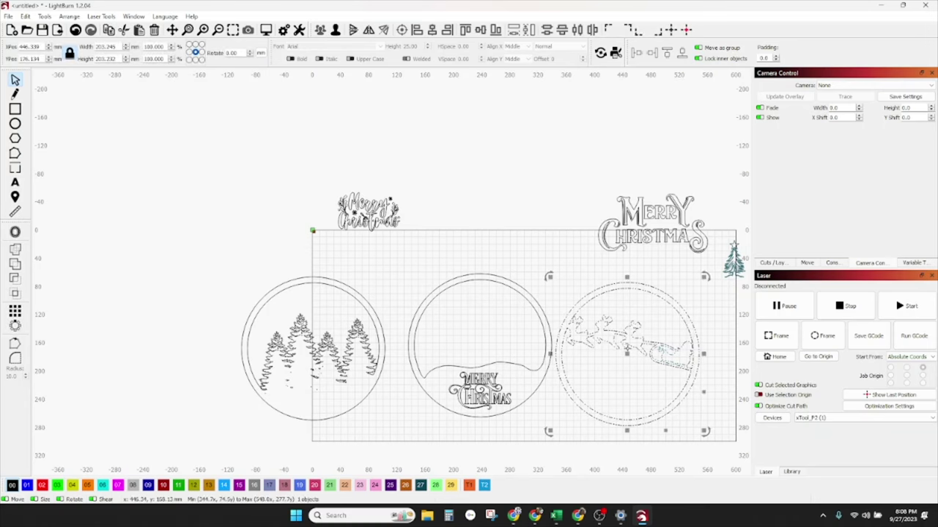
{"action": "left_click_drag", "start_coordinate": [385, 427], "coordinate": [195, 274]}
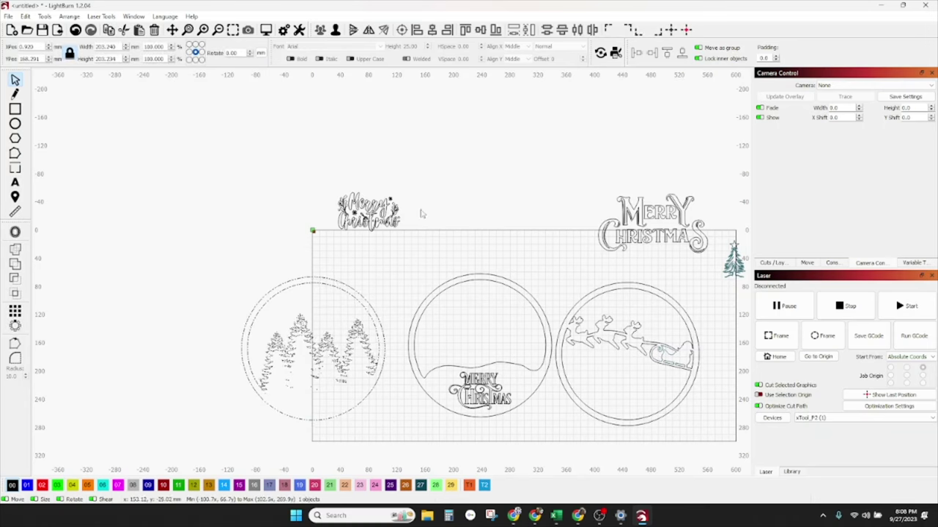
{"action": "left_click", "coordinate": [420, 213]}
Step: Delete the two unused Merry Christmas letterings above the rings and the small decorated tree
{"action": "left_click_drag", "start_coordinate": [715, 270], "coordinate": [279, 118]}
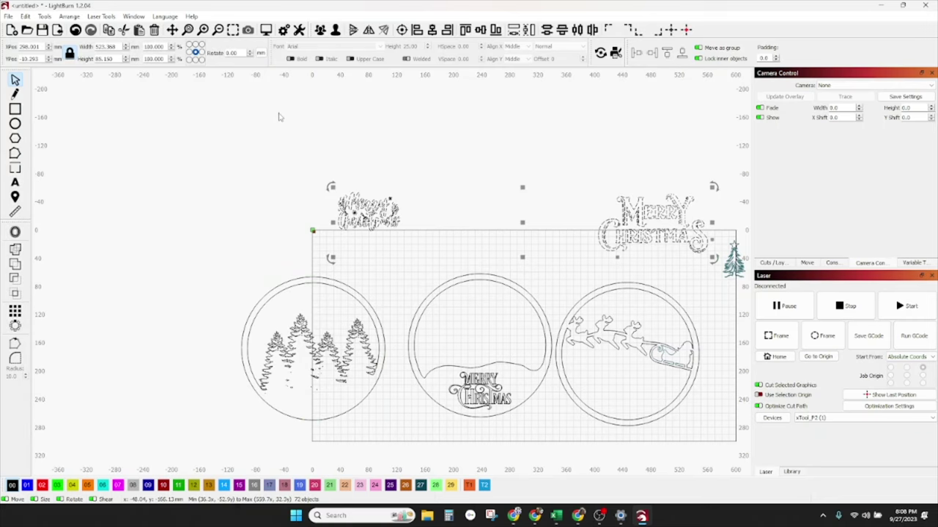
{"action": "key", "text": "Delete"}
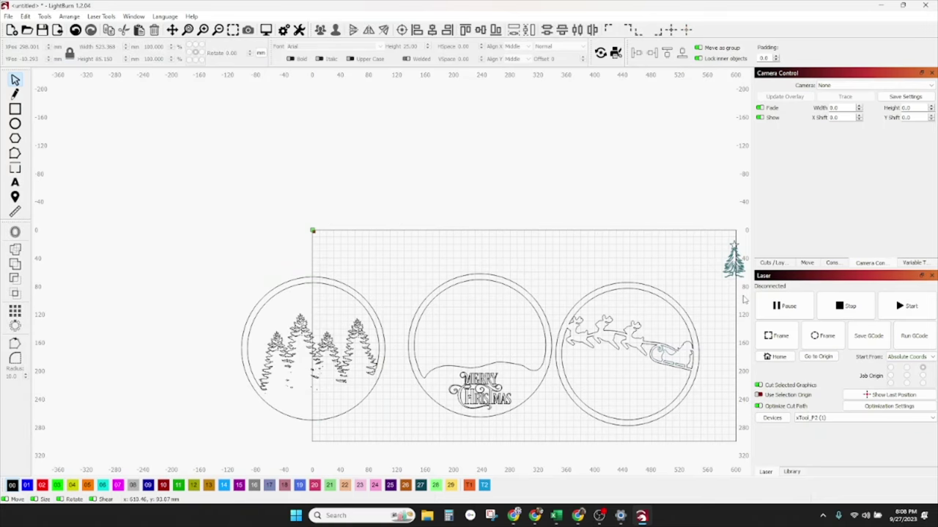
{"action": "left_click_drag", "start_coordinate": [741, 299], "coordinate": [677, 182]}
{"action": "key", "text": "Delete"}
Step: Align the three rings and their lettering on a common horizontal centre line
{"action": "scroll", "coordinate": [626, 231], "scroll_direction": "down", "scroll_amount": 2}
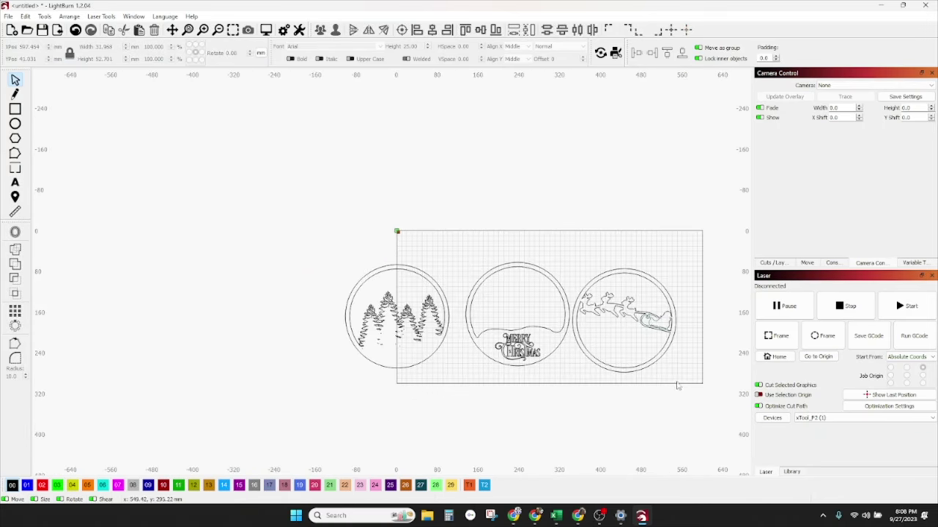
{"action": "left_click_drag", "start_coordinate": [678, 384], "coordinate": [374, 232]}
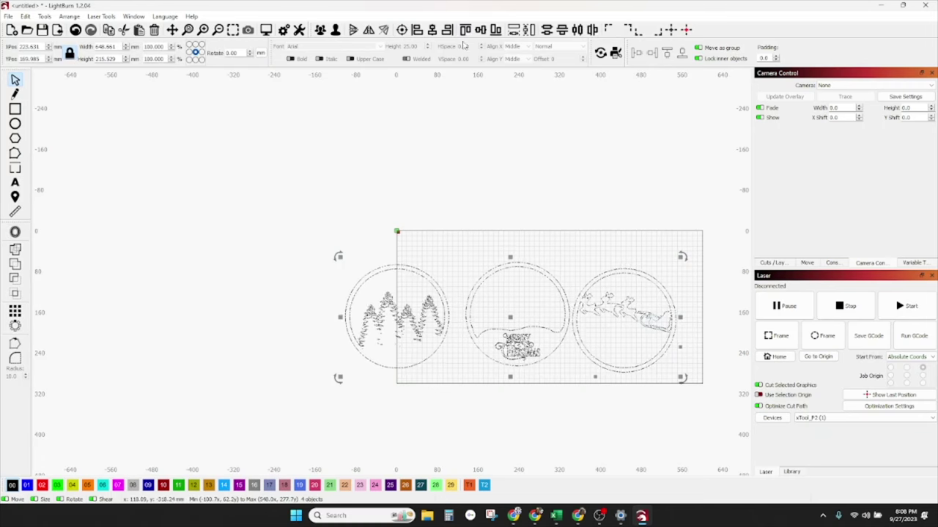
{"action": "left_click", "coordinate": [480, 30]}
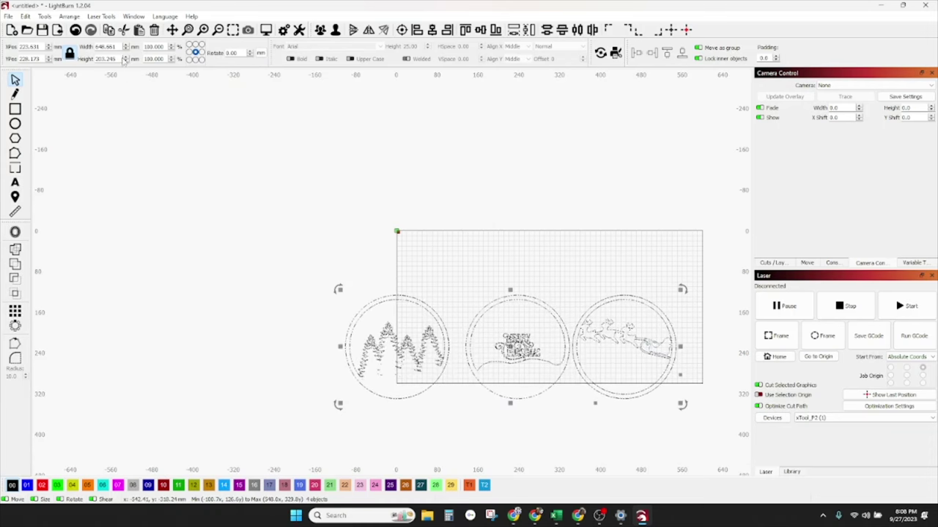
Step: Change the display units in the program settings to Inches / mm/sec
{"action": "left_click", "coordinate": [25, 16]}
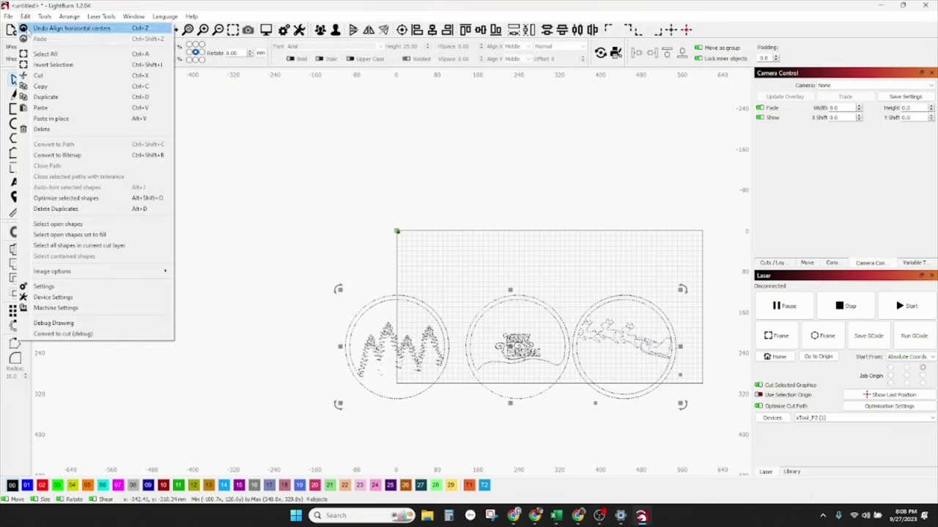
{"action": "left_click", "coordinate": [66, 285]}
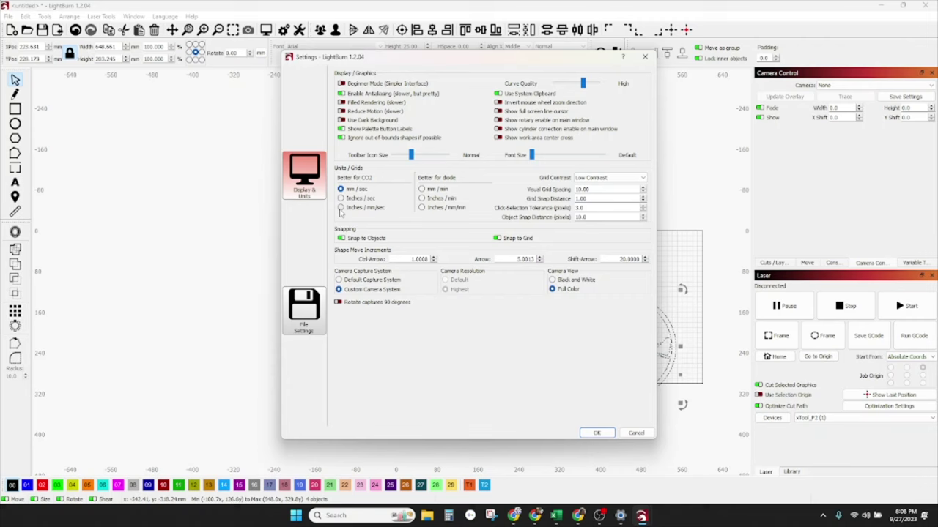
{"action": "left_click", "coordinate": [341, 207]}
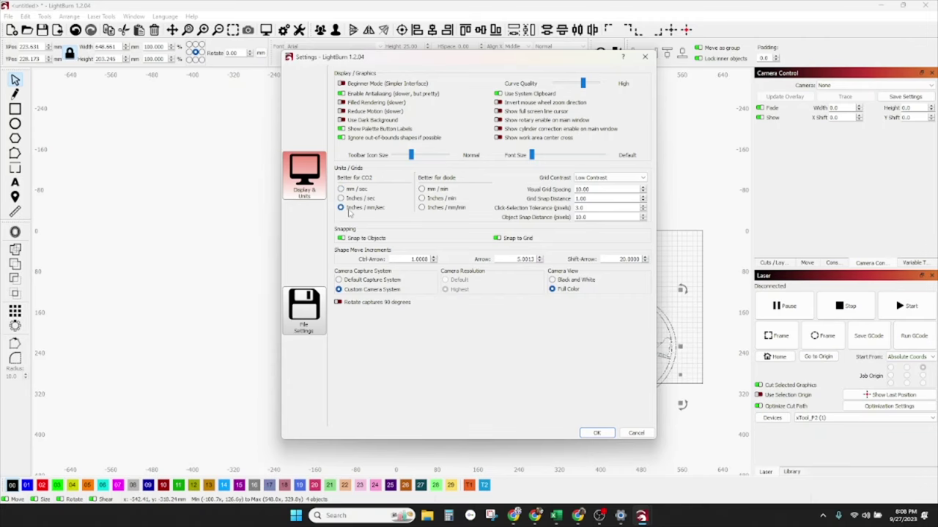
{"action": "left_click", "coordinate": [590, 433]}
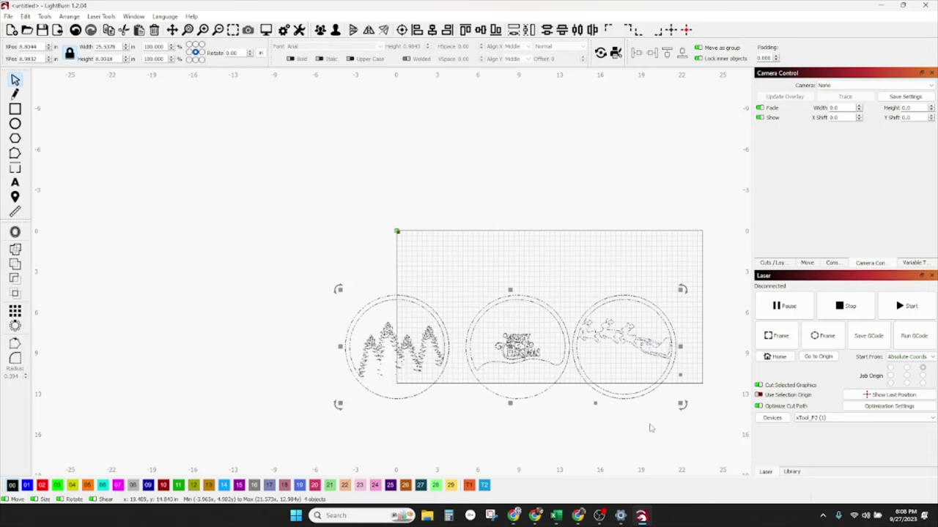
Step: Scale all three rings and the lettering together, proportions locked, to a height of 4 in
{"action": "left_click_drag", "start_coordinate": [696, 428], "coordinate": [324, 230]}
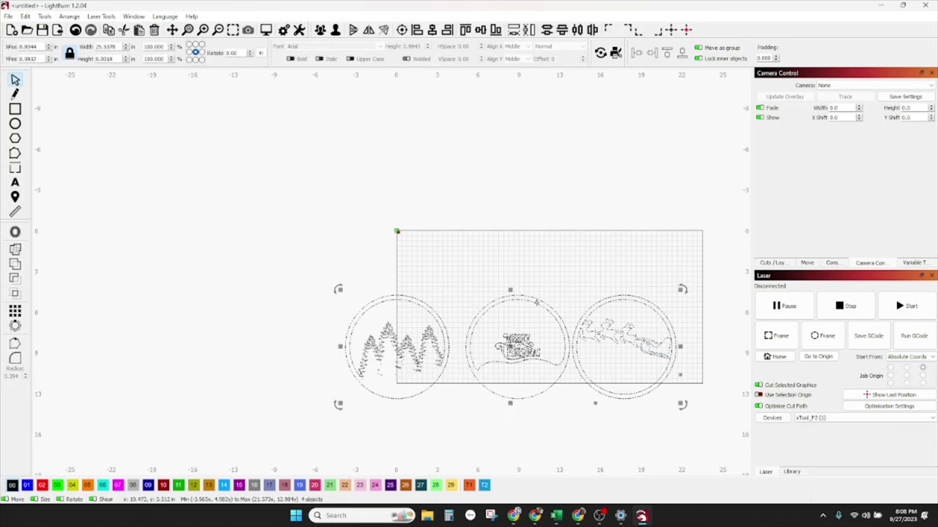
{"action": "left_click_drag", "start_coordinate": [511, 288], "coordinate": [512, 318]}
{"action": "key", "text": "ctrl+z"}
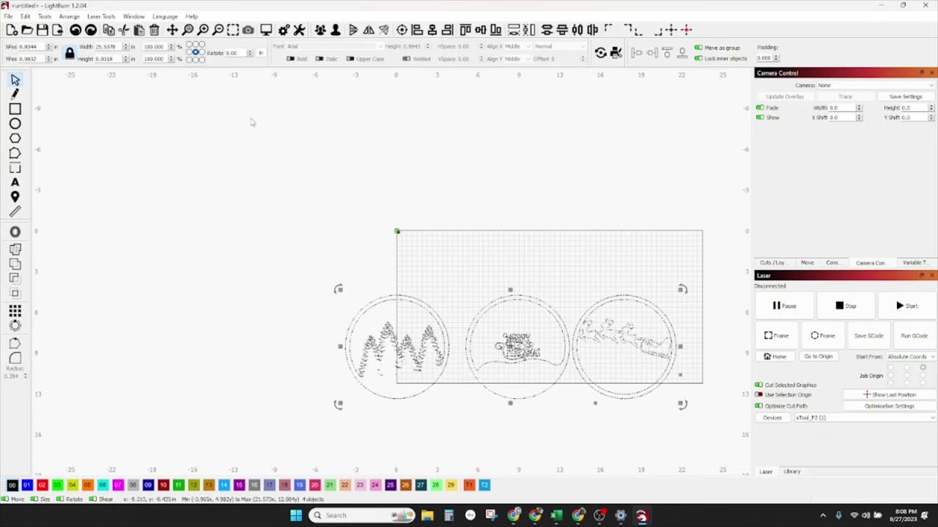
{"action": "double_click", "coordinate": [110, 61]}
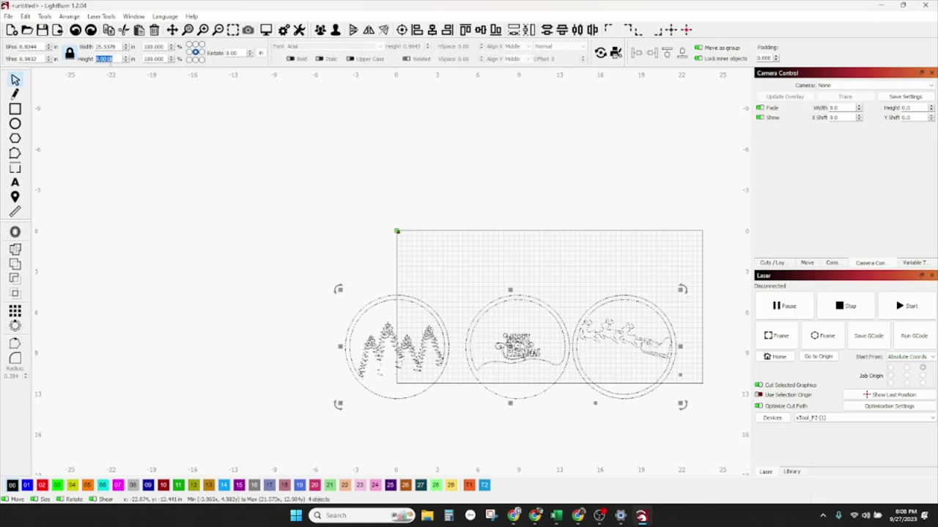
{"action": "type", "text": "4"}
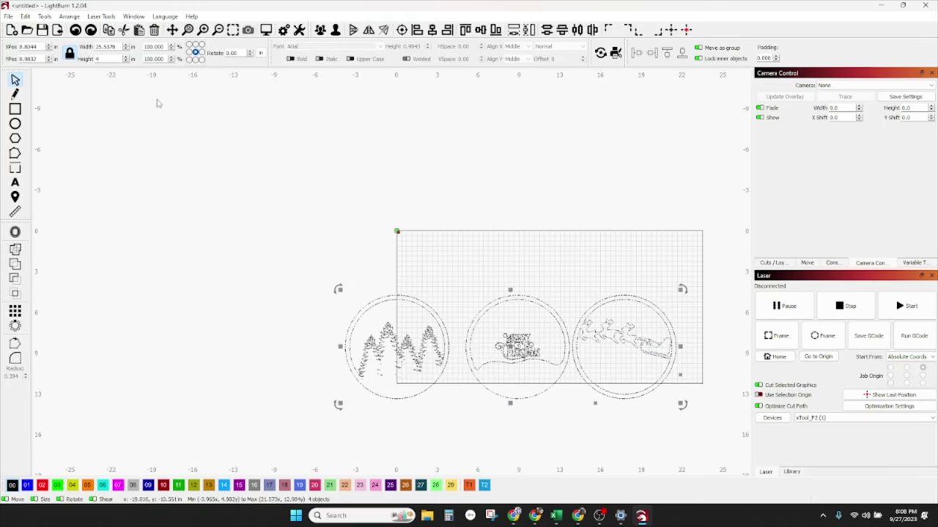
{"action": "left_click", "coordinate": [161, 106]}
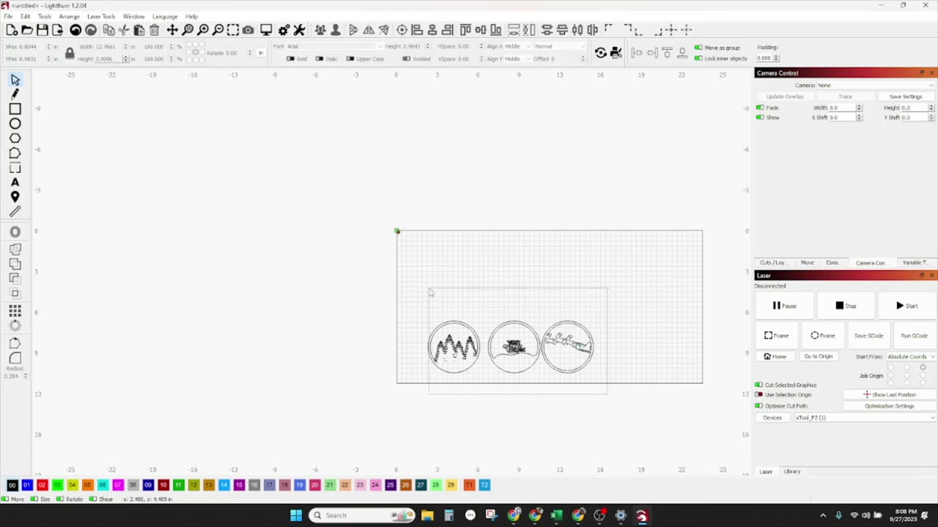
Step: Move the three scaled rings together up and slightly right, near the middle of the work area
{"action": "left_click_drag", "start_coordinate": [429, 289], "coordinate": [430, 288]}
{"action": "left_click_drag", "start_coordinate": [510, 347], "coordinate": [526, 301]}
{"action": "left_click", "coordinate": [599, 353]}
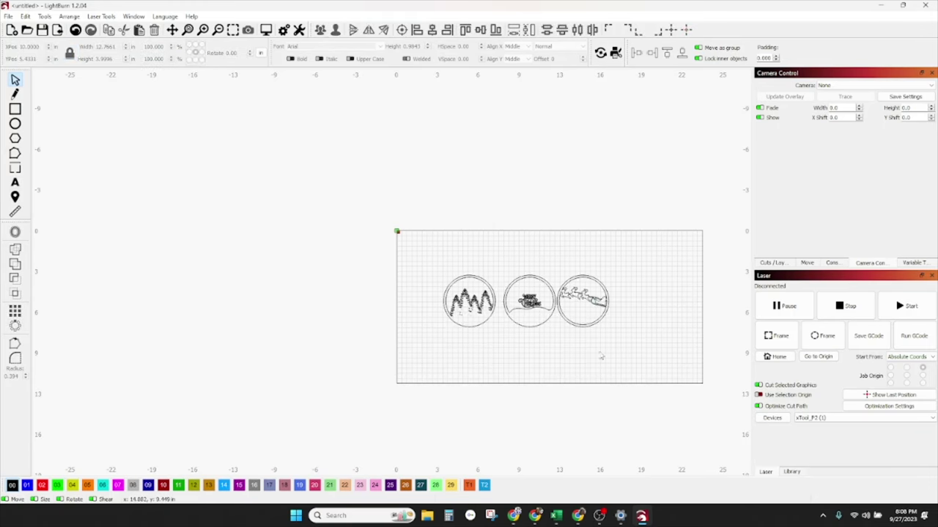
Step: Move the Merry Christmas lettering down below the snow line of the hill ring
{"action": "scroll", "coordinate": [547, 296], "scroll_direction": "down", "scroll_amount": 2}
{"action": "scroll", "coordinate": [546, 296], "scroll_direction": "up", "scroll_amount": 6}
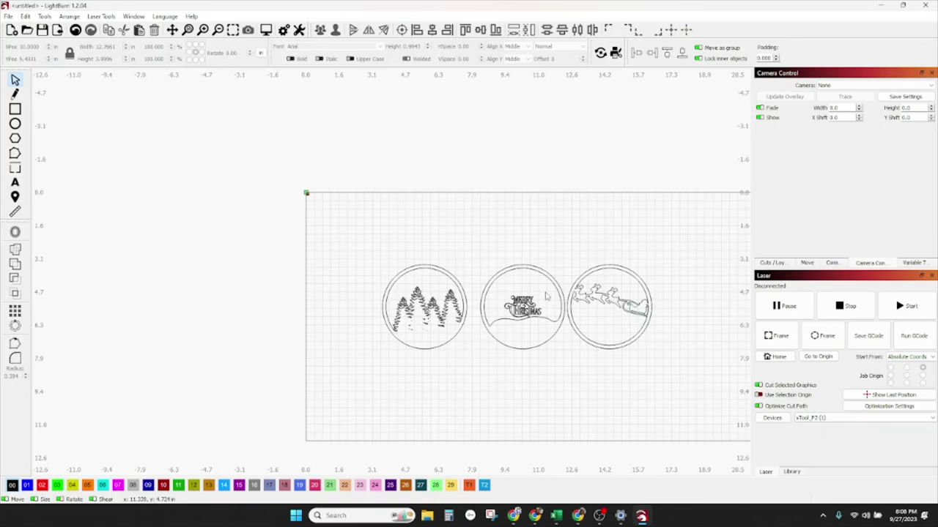
{"action": "left_click_drag", "start_coordinate": [532, 319], "coordinate": [534, 362]}
Step: Centre the lettering horizontally in the hill ring as one group, and shift that ring slightly towards the tree ring
{"action": "left_click_drag", "start_coordinate": [548, 419], "coordinate": [456, 248]}
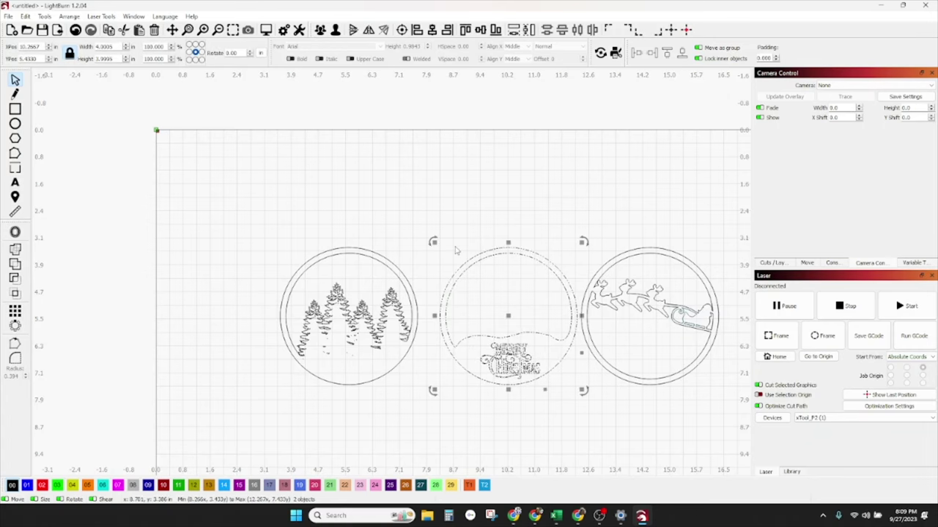
{"action": "left_click", "coordinate": [433, 30]}
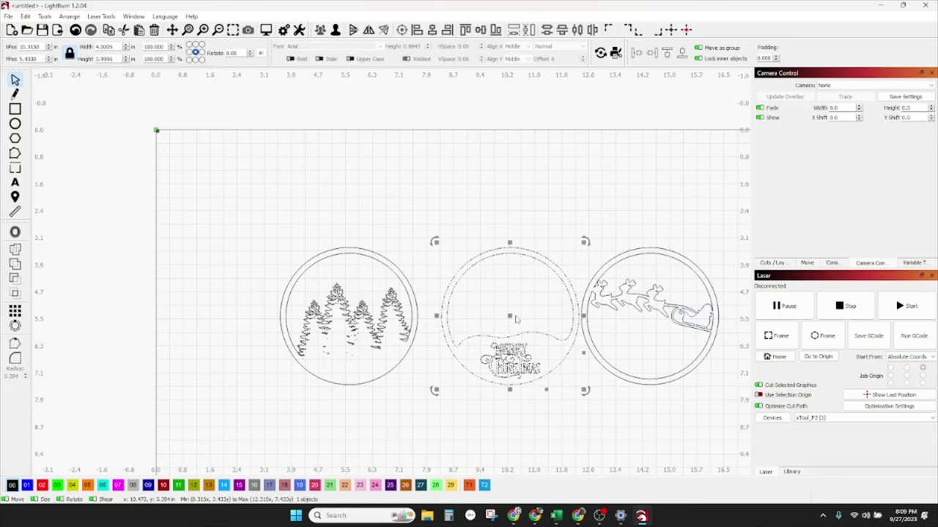
{"action": "left_click_drag", "start_coordinate": [509, 320], "coordinate": [497, 317]}
{"action": "left_click", "coordinate": [529, 283]}
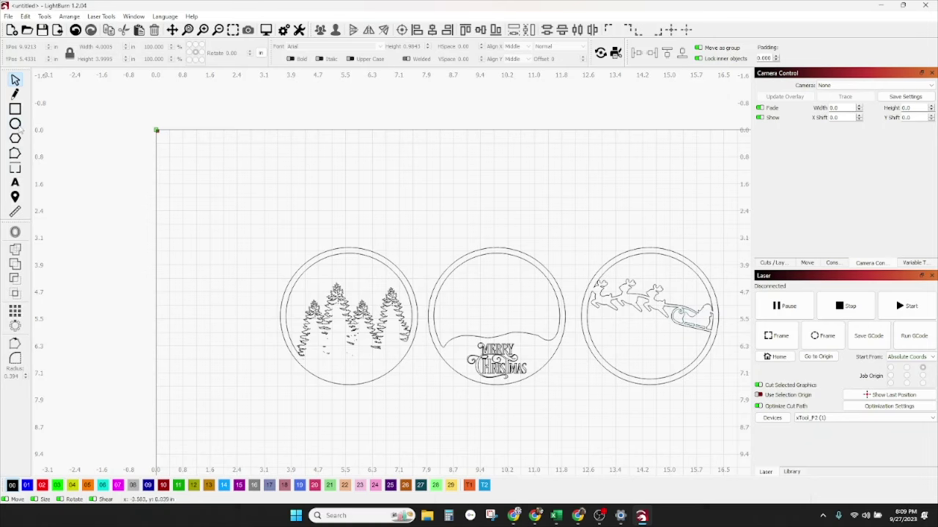
Step: Draw a circle about 0.63 in across above the tree ring and a second circle of 0.3 in overlapping it
{"action": "key", "text": "ctrl+e"}
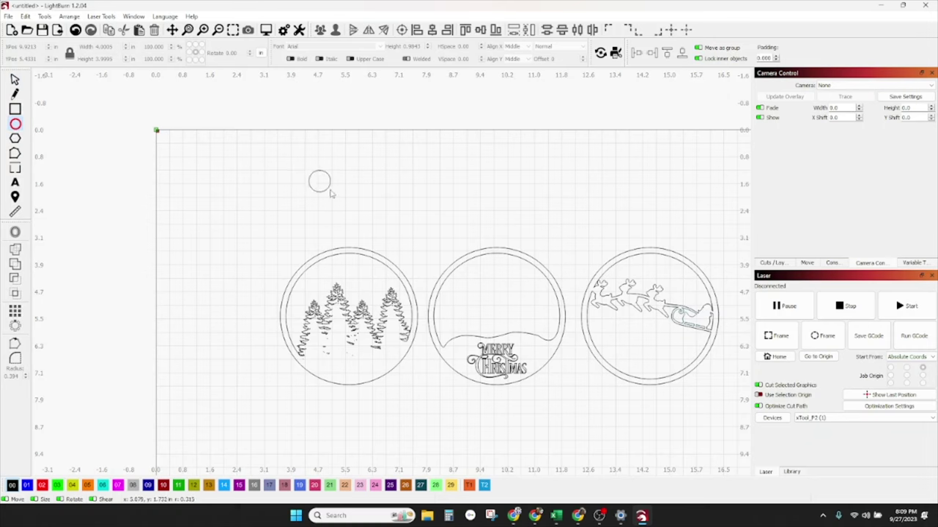
{"action": "left_click_drag", "start_coordinate": [330, 194], "coordinate": [331, 193]}
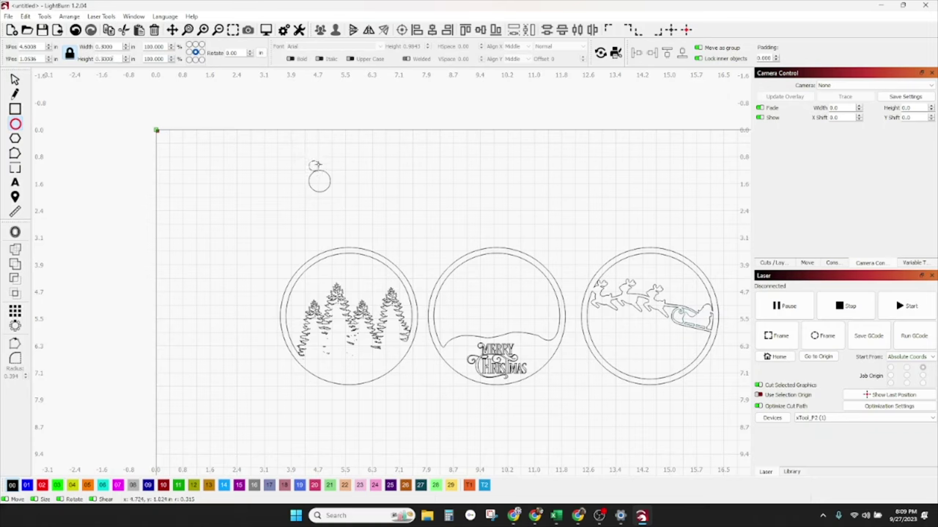
{"action": "left_click", "coordinate": [16, 79]}
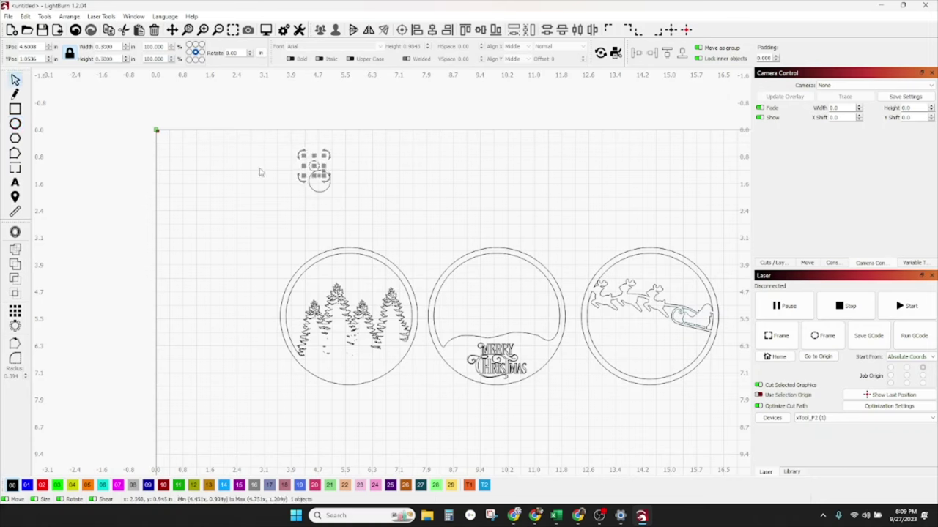
Step: Centre the 0.3 in circle inside the larger circle and group the two into a hanging loop
{"action": "left_click_drag", "start_coordinate": [313, 167], "coordinate": [287, 147]}
{"action": "left_click", "coordinate": [365, 200]}
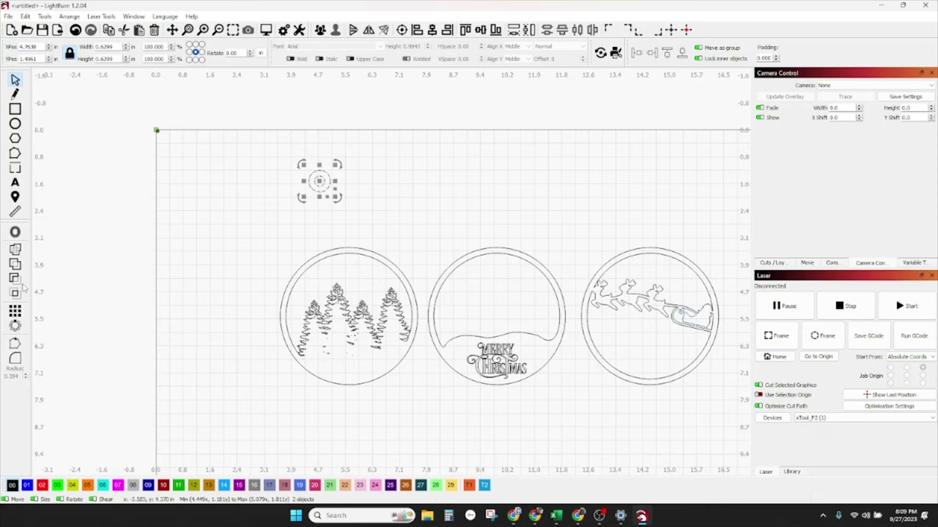
{"action": "left_click", "coordinate": [304, 201]}
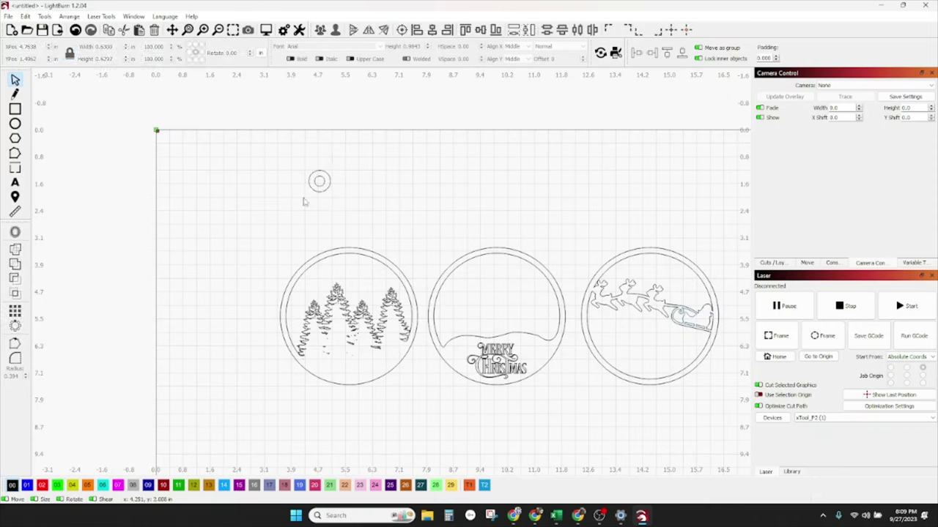
Step: Place the hanging loop on the top edge of the tree ring, slightly overlapping its outer circle
{"action": "mouse_move", "coordinate": [319, 181]}
{"action": "left_mouse_down"}
{"action": "mouse_move", "coordinate": [335, 184]}
{"action": "mouse_move", "coordinate": [310, 192]}
{"action": "left_mouse_up"}
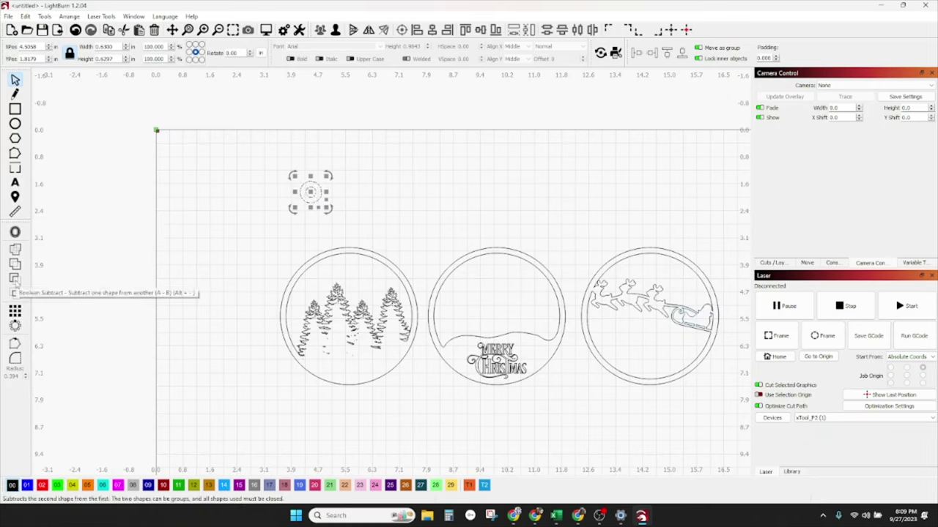
{"action": "left_click", "coordinate": [348, 204]}
{"action": "left_click", "coordinate": [311, 192]}
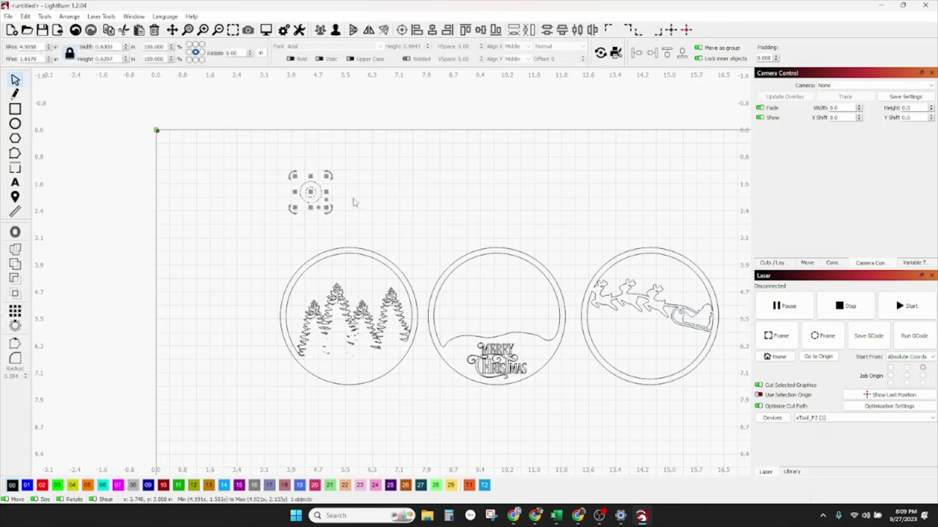
{"action": "left_click_drag", "start_coordinate": [310, 192], "coordinate": [348, 238]}
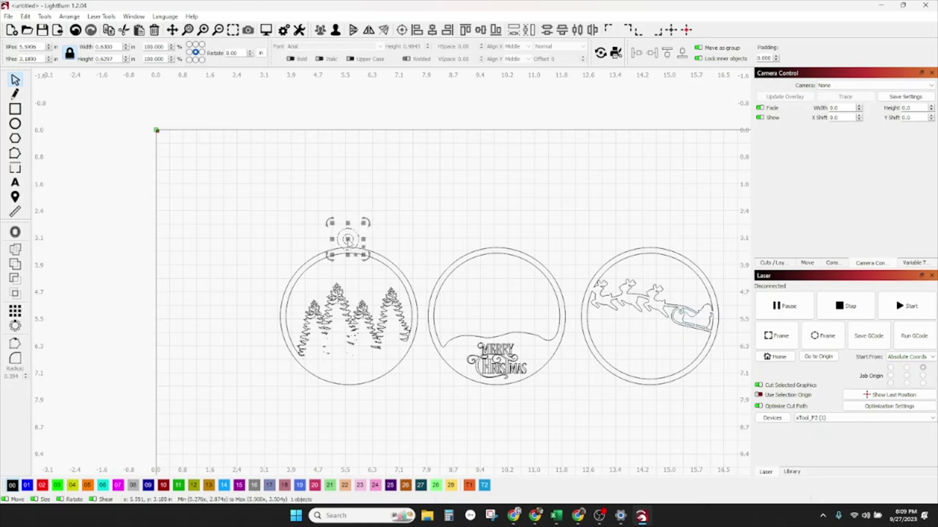
{"action": "left_click", "coordinate": [402, 250]}
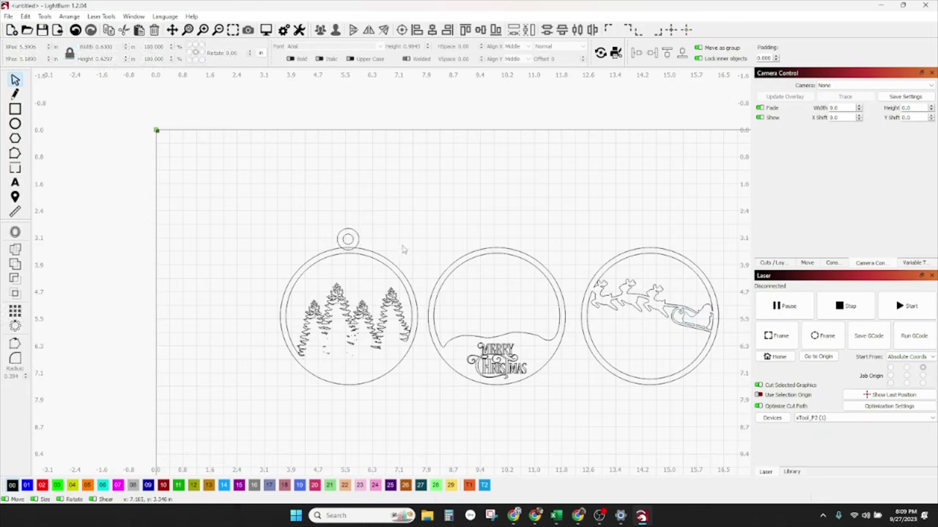
Step: Stack the sleigh ring and tree ring on the hill ring and align the centres of all three
{"action": "left_click", "coordinate": [694, 380]}
{"action": "left_click_drag", "start_coordinate": [657, 319], "coordinate": [502, 319]}
{"action": "left_click", "coordinate": [351, 315]}
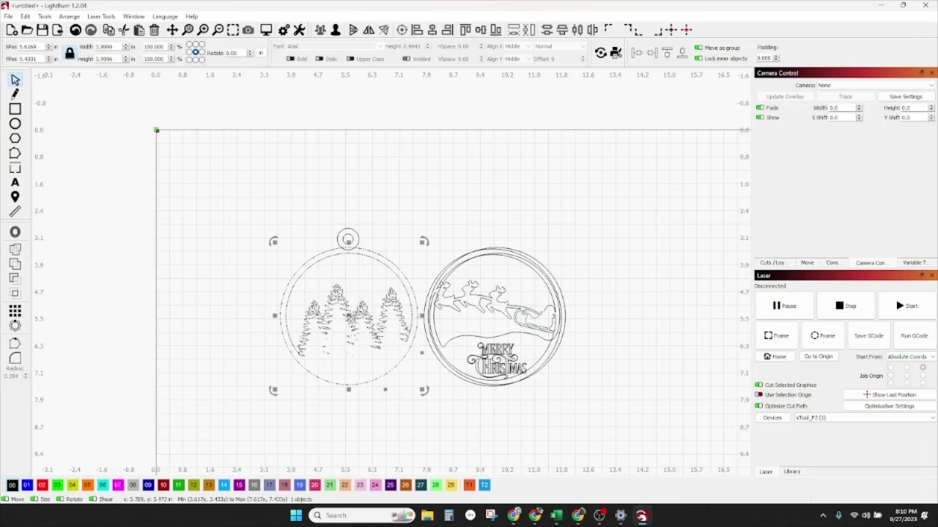
{"action": "left_click_drag", "start_coordinate": [352, 315], "coordinate": [498, 317]}
{"action": "left_click", "coordinate": [633, 362]}
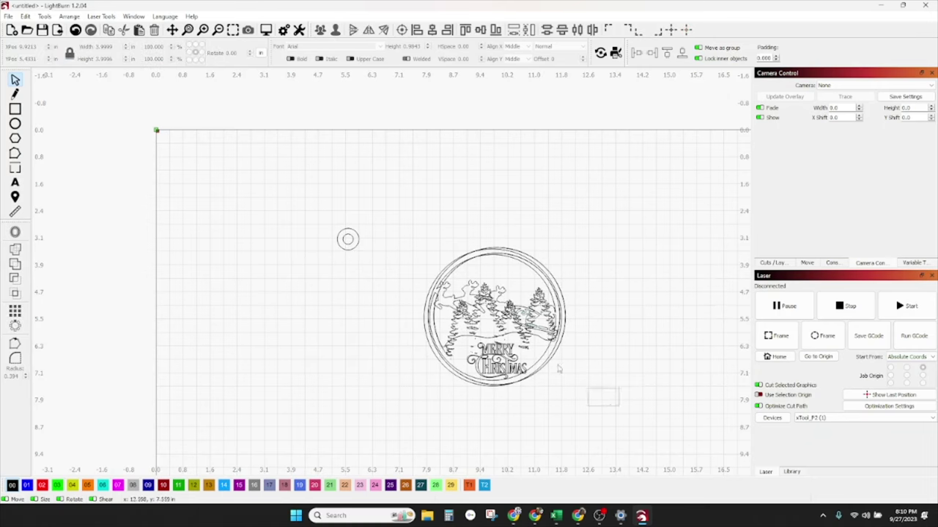
{"action": "left_click_drag", "start_coordinate": [619, 408], "coordinate": [413, 213]}
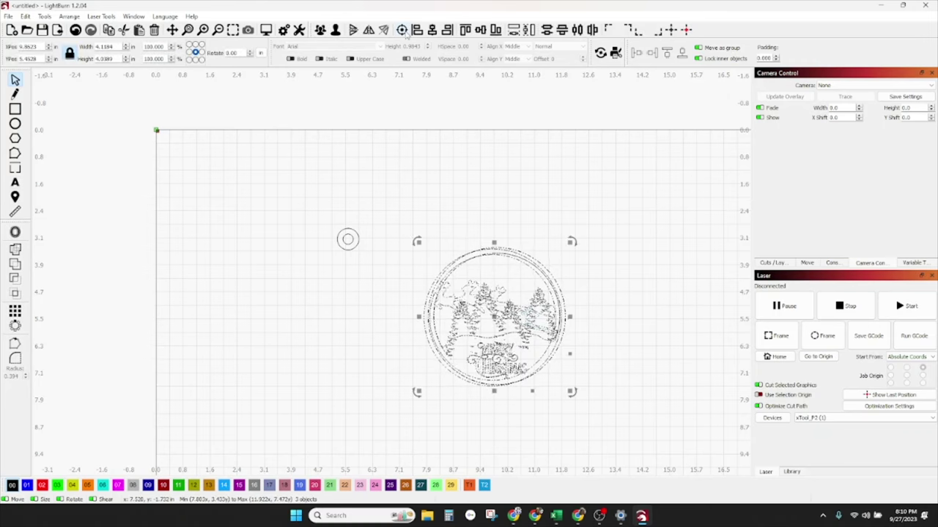
{"action": "left_click", "coordinate": [562, 217]}
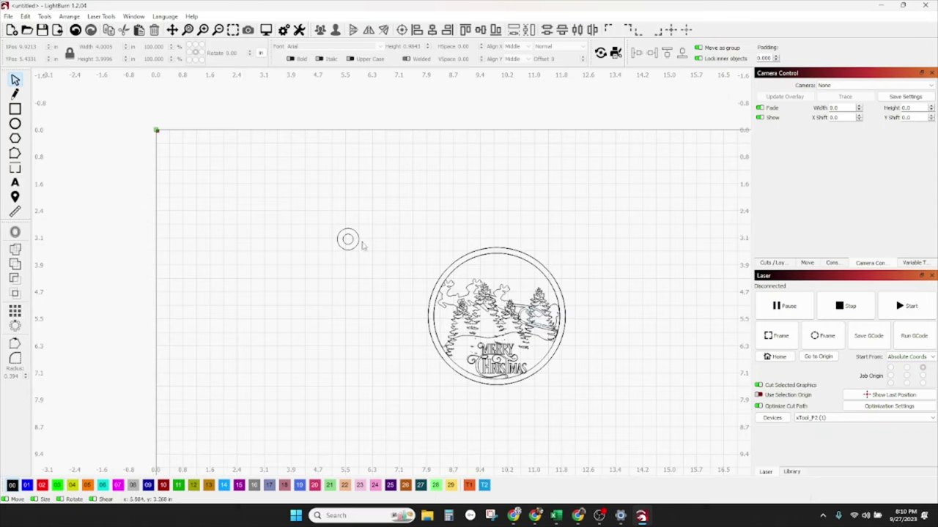
Step: Move the hanging loop onto the top edge of the stacked rings, centred horizontally on them
{"action": "left_click_drag", "start_coordinate": [350, 241], "coordinate": [476, 237]}
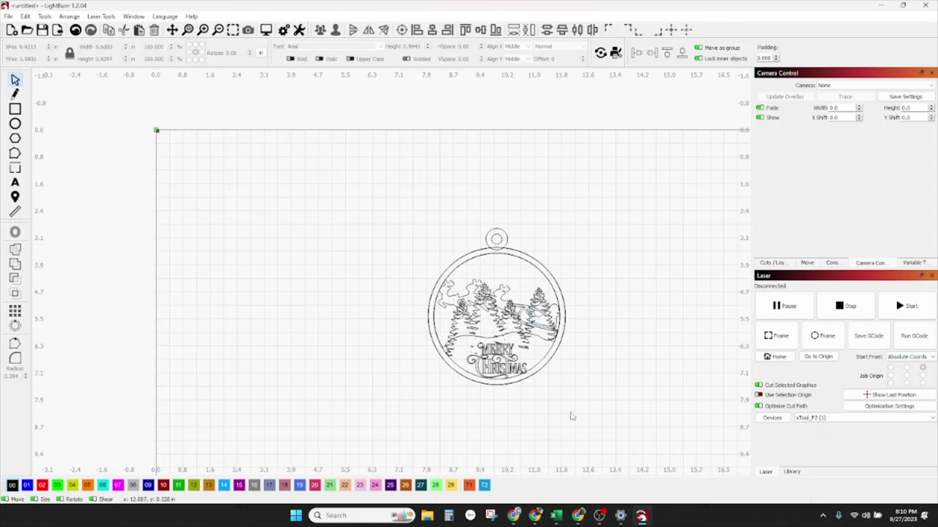
{"action": "left_click_drag", "start_coordinate": [569, 415], "coordinate": [379, 119]}
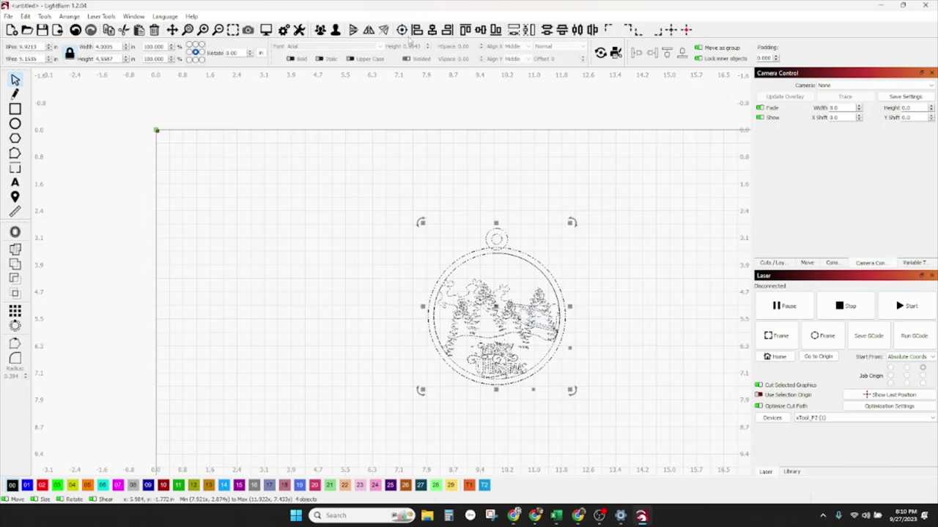
{"action": "left_click", "coordinate": [536, 256]}
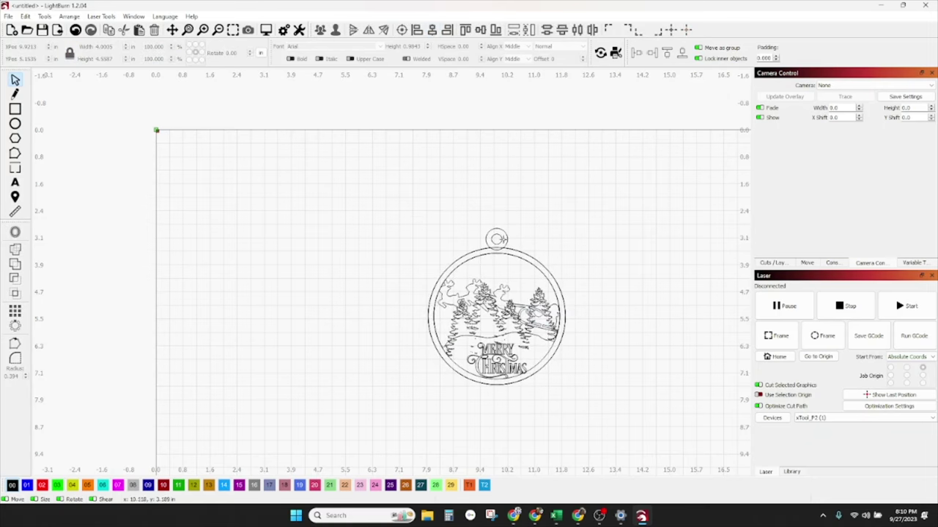
Step: Copy the hanging loop and paste a duplicate to the upper right of the stacked rings
{"action": "left_click", "coordinate": [498, 239]}
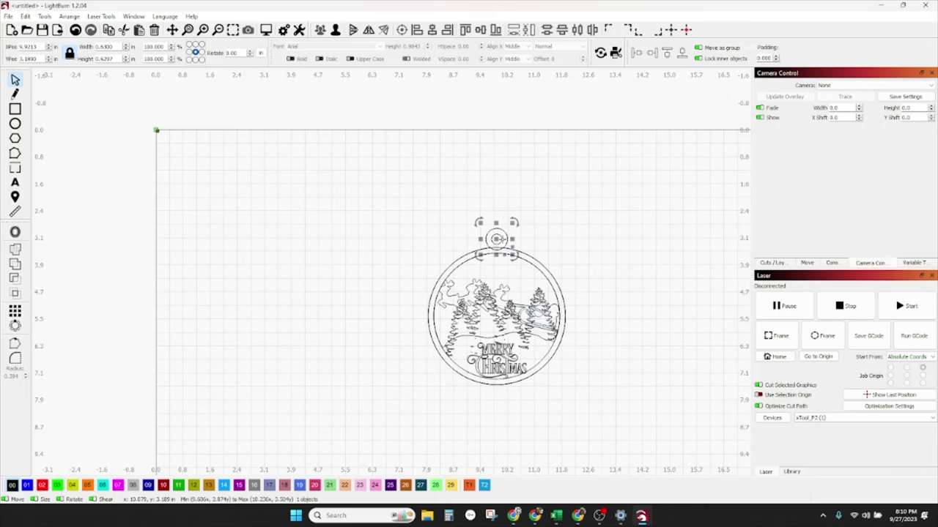
{"action": "left_click", "coordinate": [539, 254]}
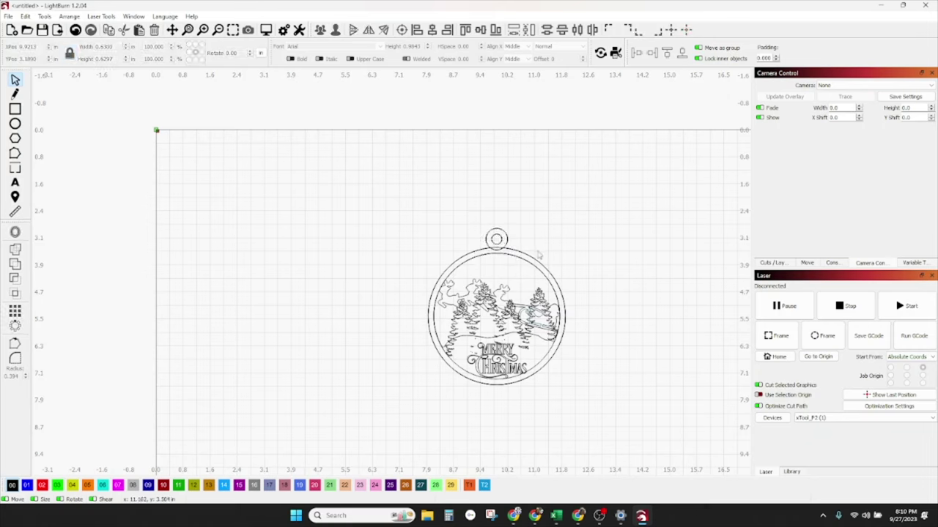
{"action": "key", "text": "ctrl+v"}
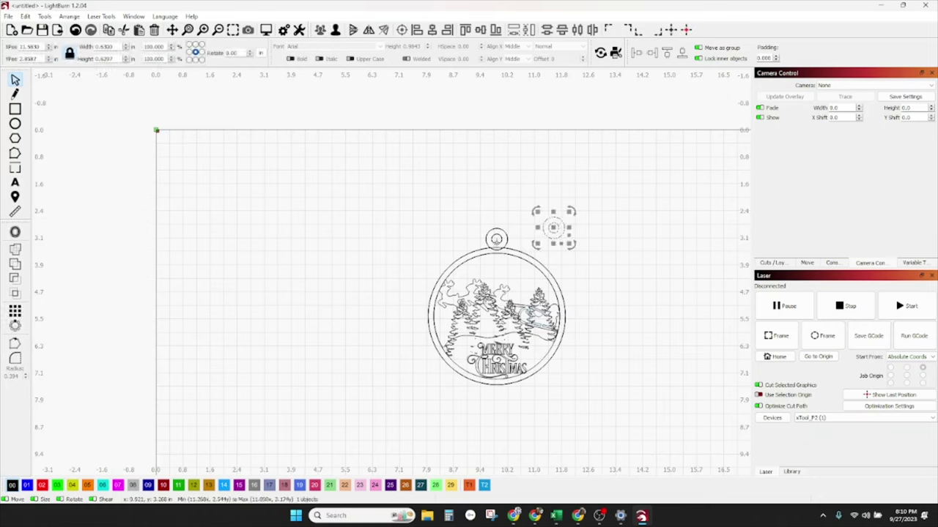
{"action": "left_click", "coordinate": [496, 238]}
{"action": "left_click", "coordinate": [522, 246]}
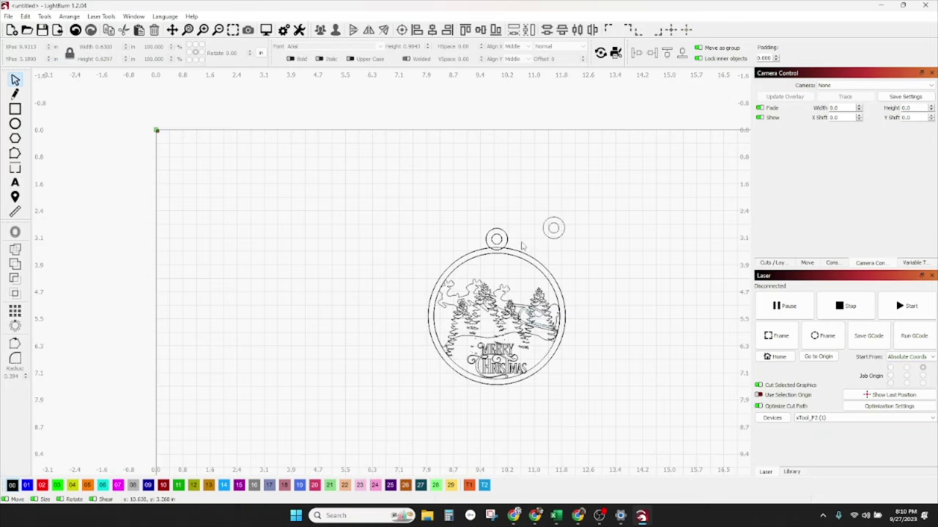
Step: Undo the pasted duplicates of the hanging loop beside the stacked rings
{"action": "key", "text": "ctrl+v"}
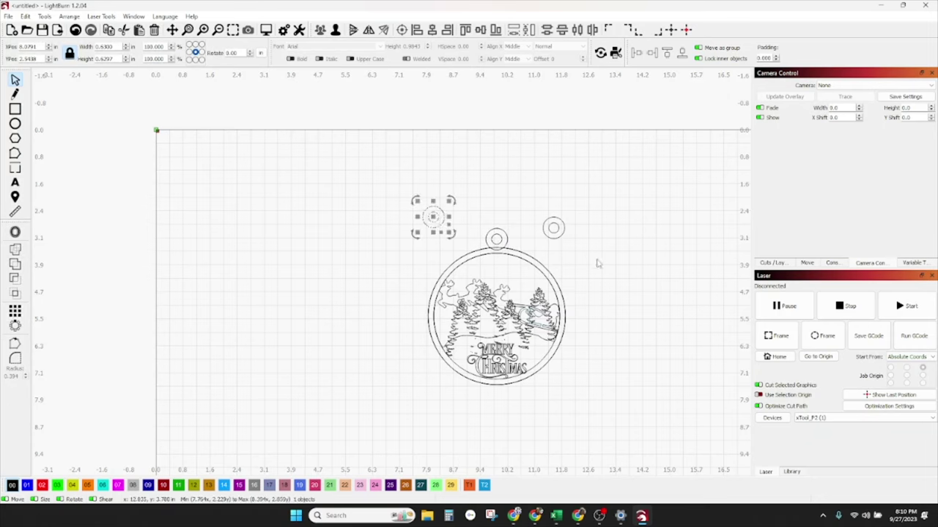
{"action": "key", "text": "ctrl+z"}
{"action": "key", "text": "ctrl+z"}
{"action": "key", "text": "ctrl+z"}
{"action": "key", "text": "ctrl+z"}
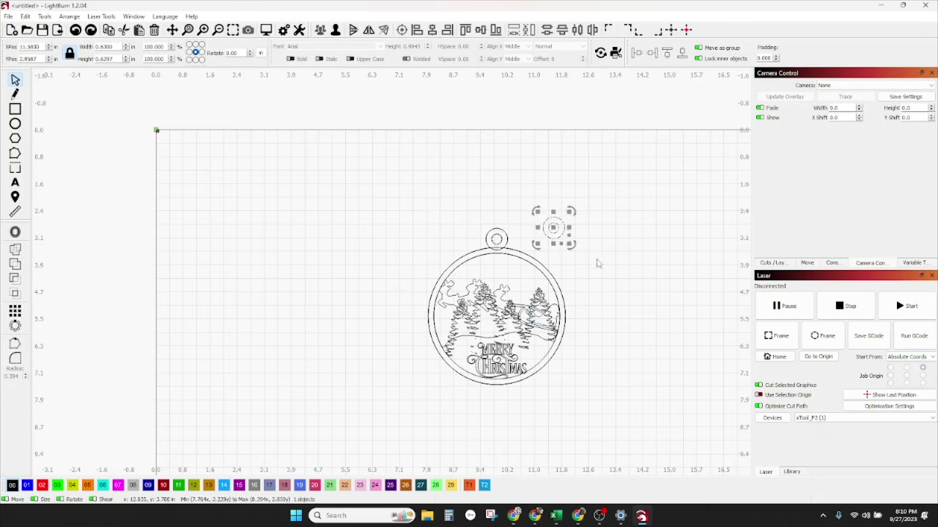
{"action": "key", "text": "ctrl+z"}
{"action": "key", "text": "ctrl+z"}
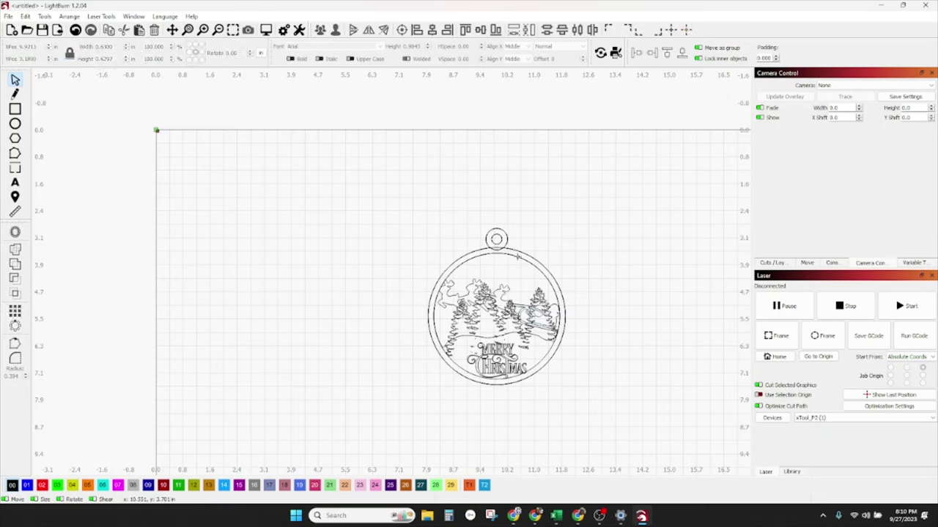
Step: Move the hill ring with a copy of the hanging loop left of the stack and the sleigh ring with another copy right
{"action": "key", "text": "ctrl+a"}
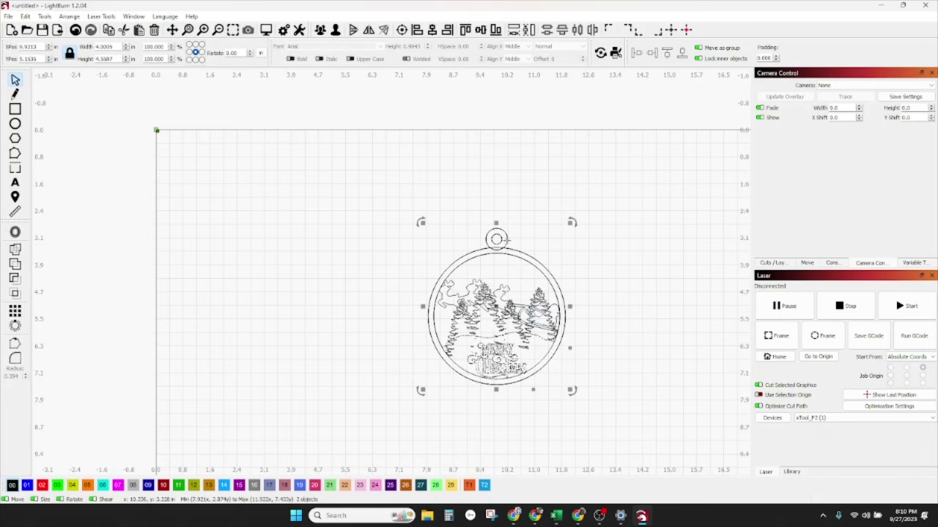
{"action": "left_click_drag", "start_coordinate": [498, 311], "coordinate": [278, 304]}
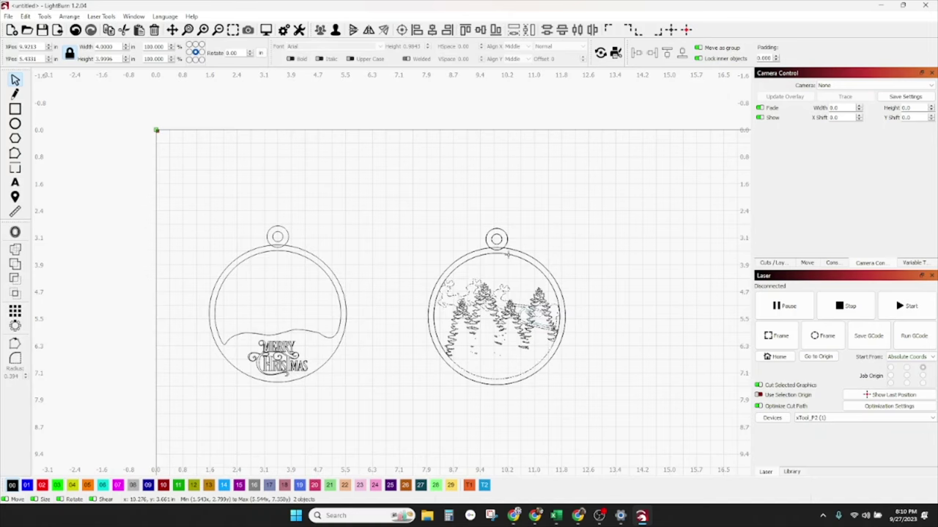
{"action": "left_click", "coordinate": [507, 253]}
{"action": "left_click", "coordinate": [507, 241], "text": "shift"}
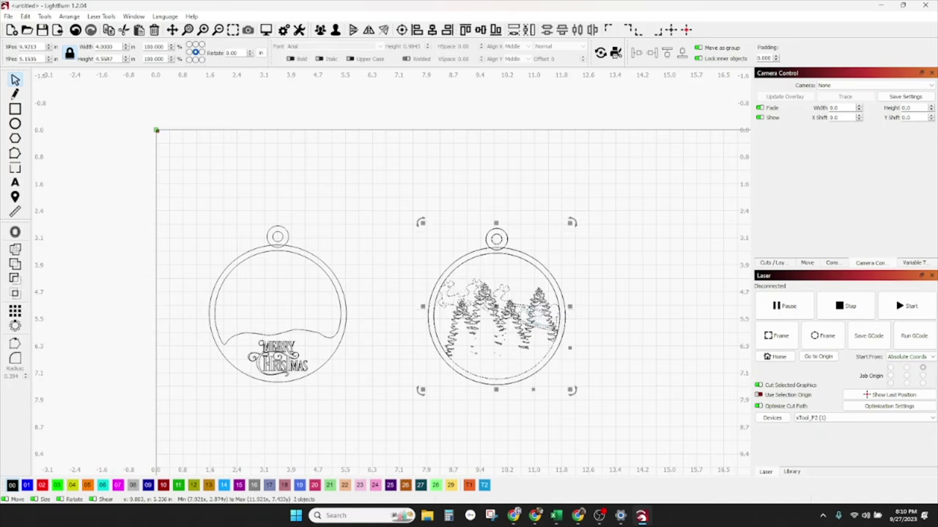
{"action": "left_click_drag", "start_coordinate": [496, 307], "coordinate": [653, 307]}
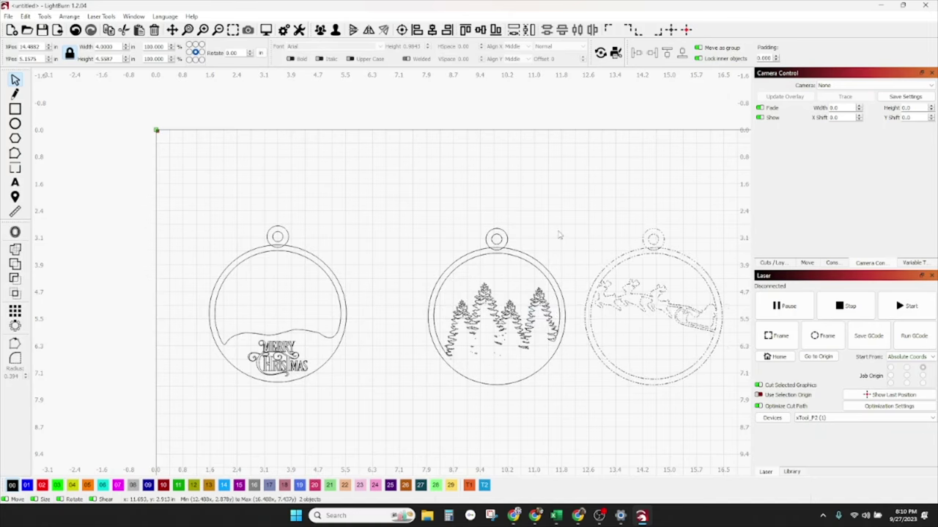
Step: Weld the tree ring and its hanging loop into one outline
{"action": "left_click", "coordinate": [558, 235]}
{"action": "left_click_drag", "start_coordinate": [522, 268], "coordinate": [474, 223]}
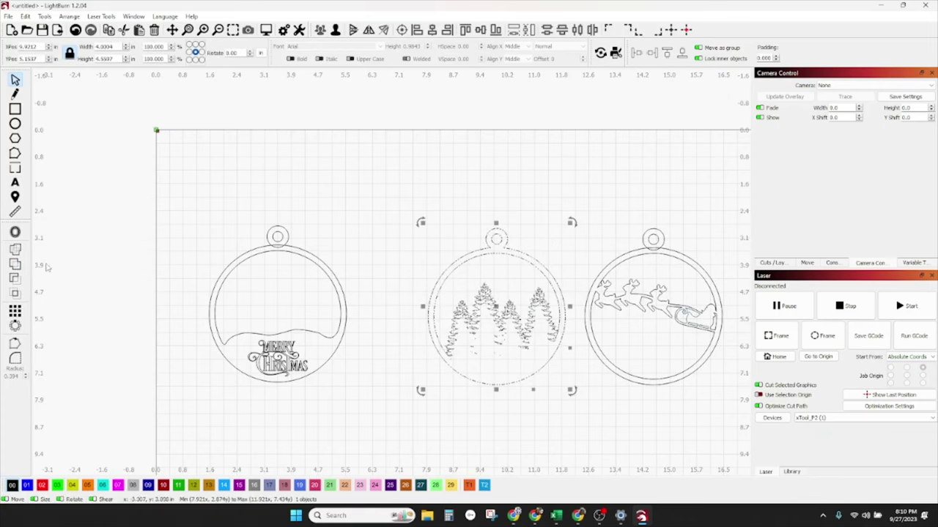
Step: Ungroup the hill ring so that its outline can be selected separately from the Merry Christmas text
{"action": "left_click", "coordinate": [360, 221]}
{"action": "left_click", "coordinate": [267, 231]}
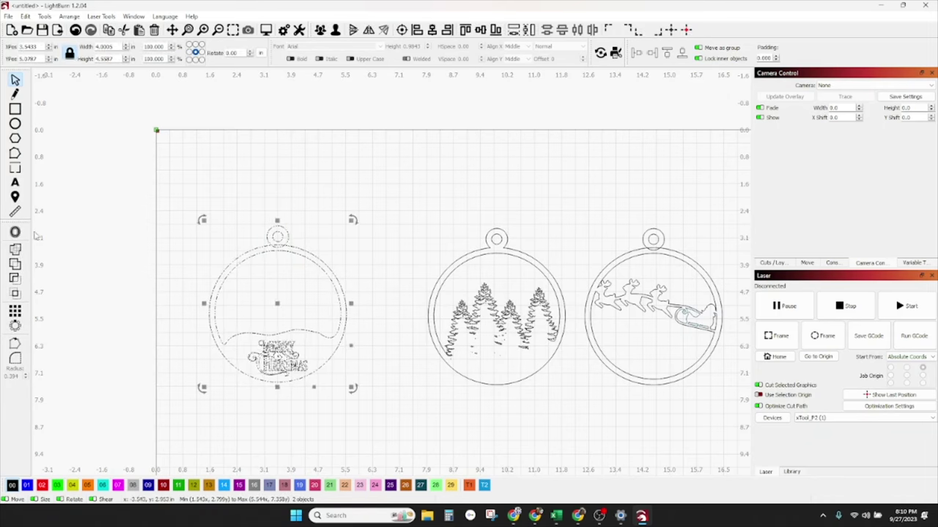
{"action": "left_click", "coordinate": [178, 293]}
{"action": "left_click", "coordinate": [340, 329]}
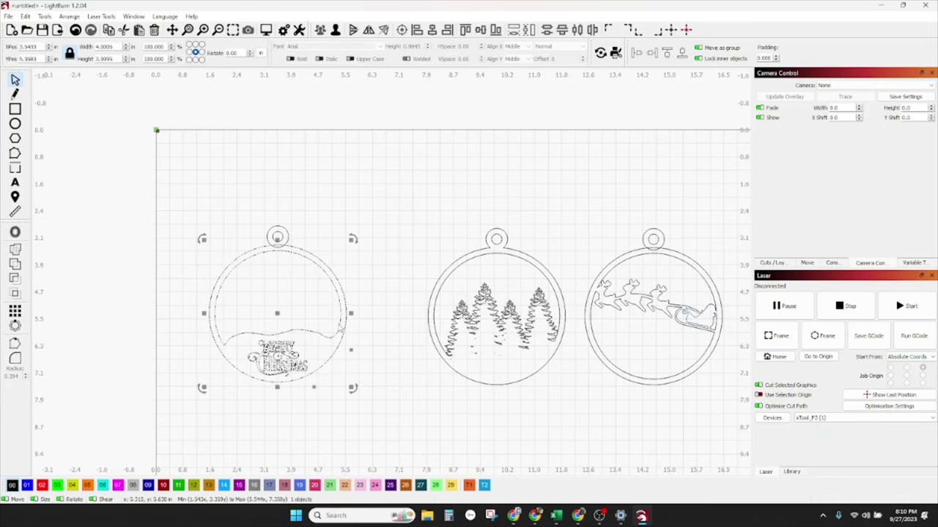
{"action": "left_click", "coordinate": [361, 278]}
{"action": "left_click_drag", "start_coordinate": [310, 280], "coordinate": [237, 202]}
{"action": "left_click", "coordinate": [237, 297]}
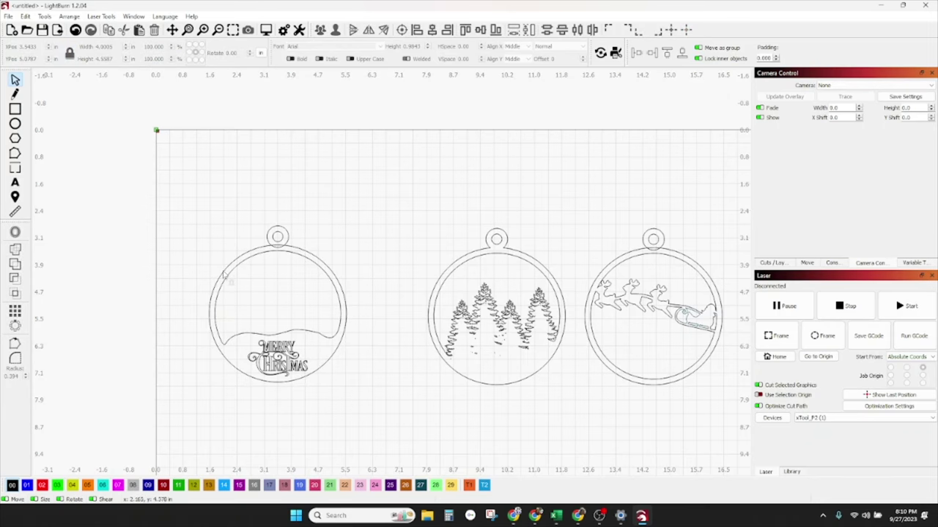
{"action": "left_click_drag", "start_coordinate": [218, 266], "coordinate": [216, 265]}
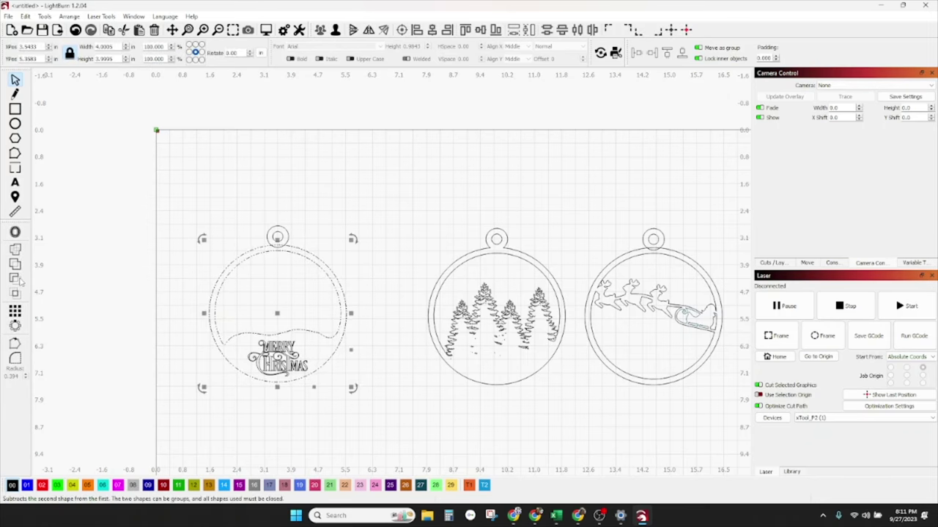
Step: Weld the hill ring to its hanging loop, and the sleigh ring to its own loop
{"action": "left_click", "coordinate": [248, 282]}
{"action": "left_click_drag", "start_coordinate": [265, 229], "coordinate": [261, 220]}
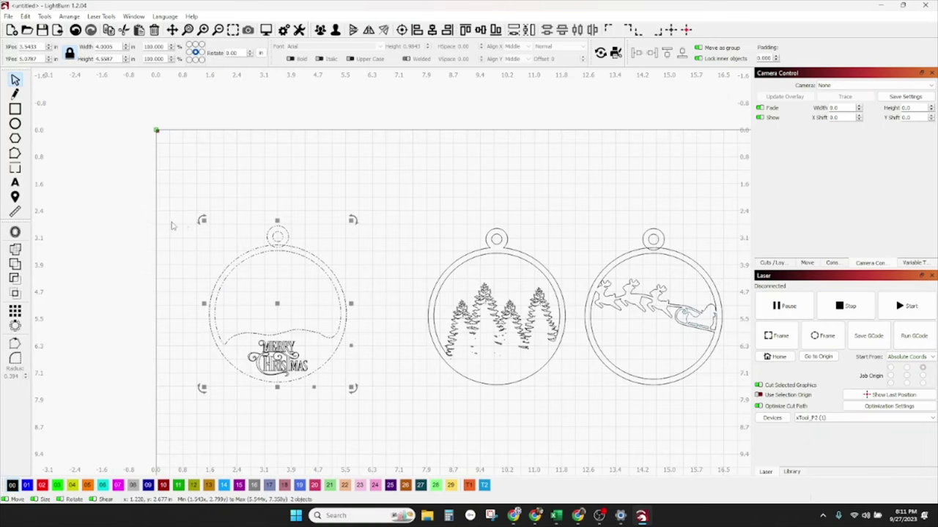
{"action": "left_click", "coordinate": [16, 264]}
{"action": "left_click", "coordinate": [425, 203]}
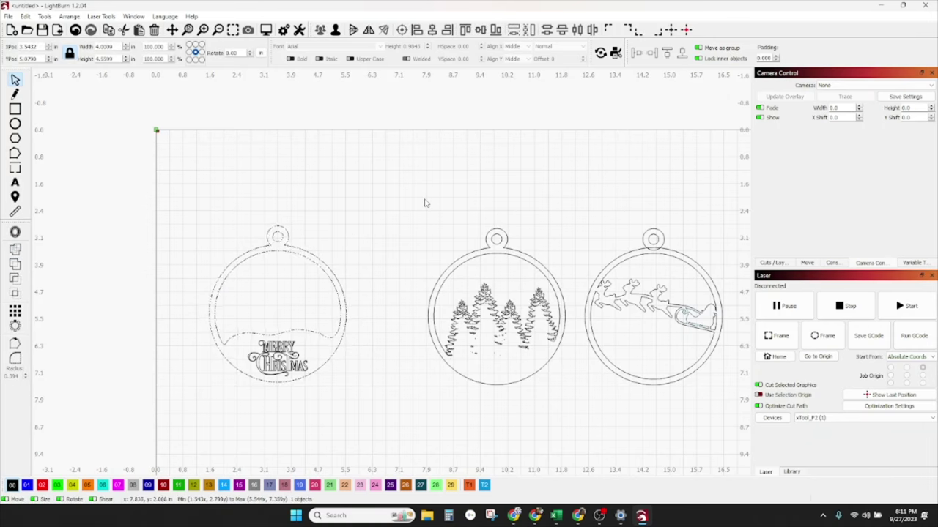
{"action": "left_click_drag", "start_coordinate": [645, 239], "coordinate": [662, 264]}
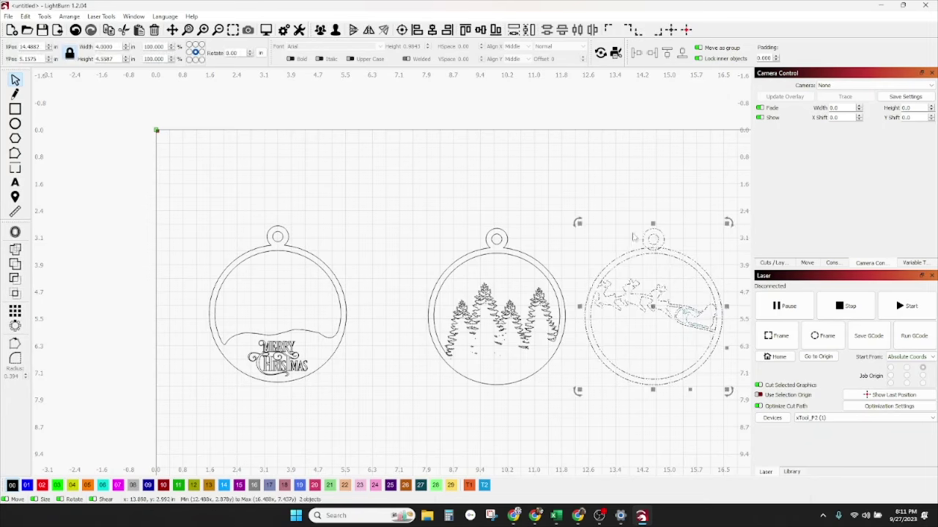
{"action": "left_click", "coordinate": [14, 263]}
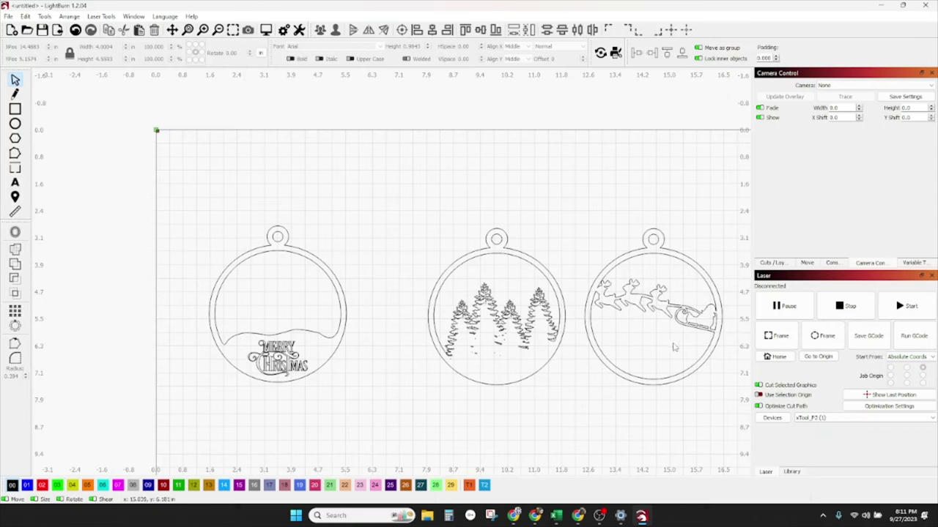
Step: Assign the hill ring's outline, without the Merry Christmas text, to the red 02 layer
{"action": "left_click_drag", "start_coordinate": [674, 347], "coordinate": [368, 193]}
{"action": "left_click", "coordinate": [296, 359]}
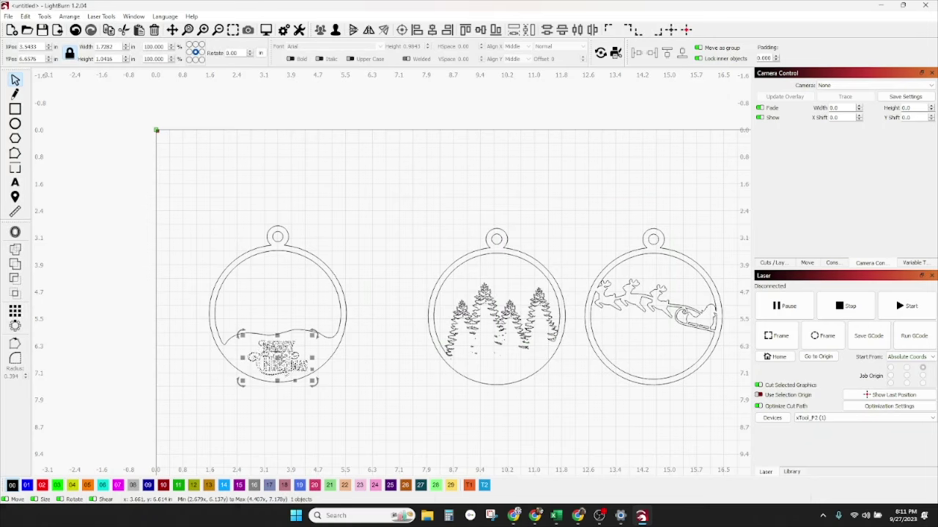
{"action": "left_click", "coordinate": [784, 263]}
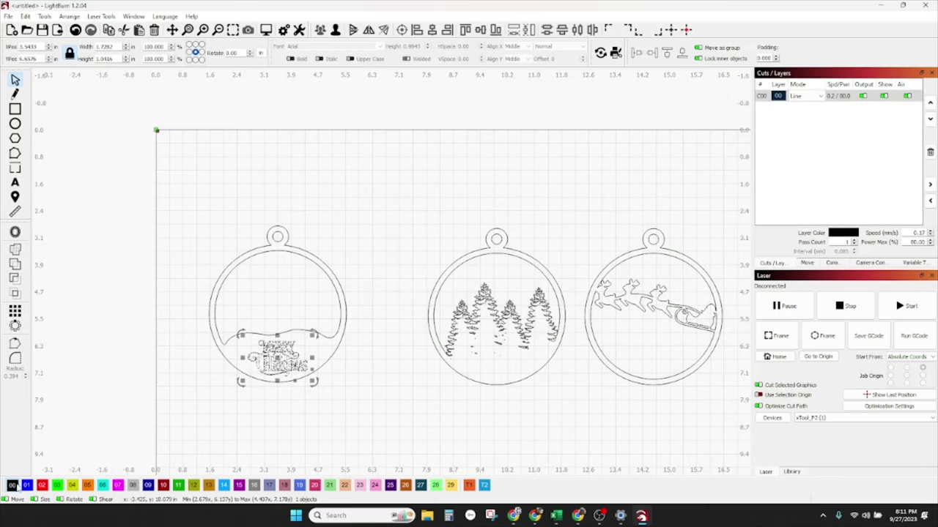
{"action": "left_click", "coordinate": [301, 402]}
{"action": "left_click_drag", "start_coordinate": [339, 314], "coordinate": [334, 303]}
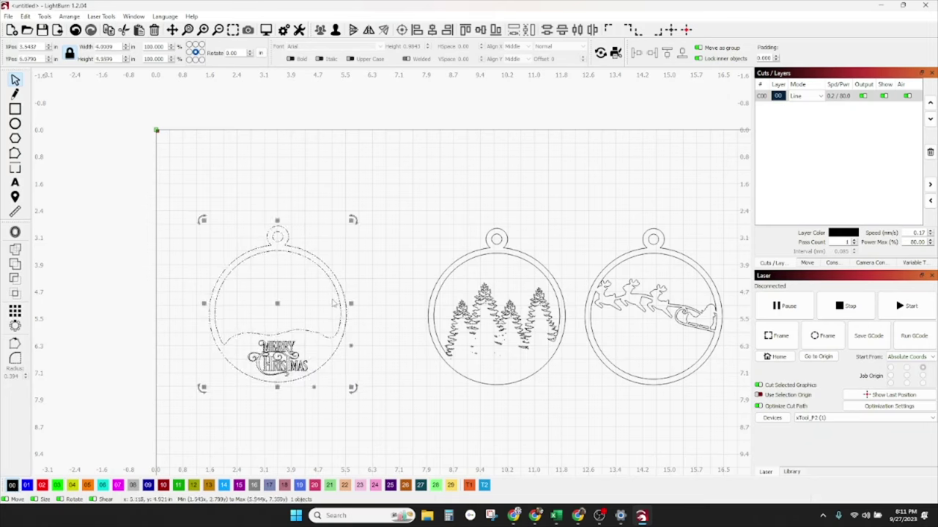
{"action": "left_click", "coordinate": [42, 485]}
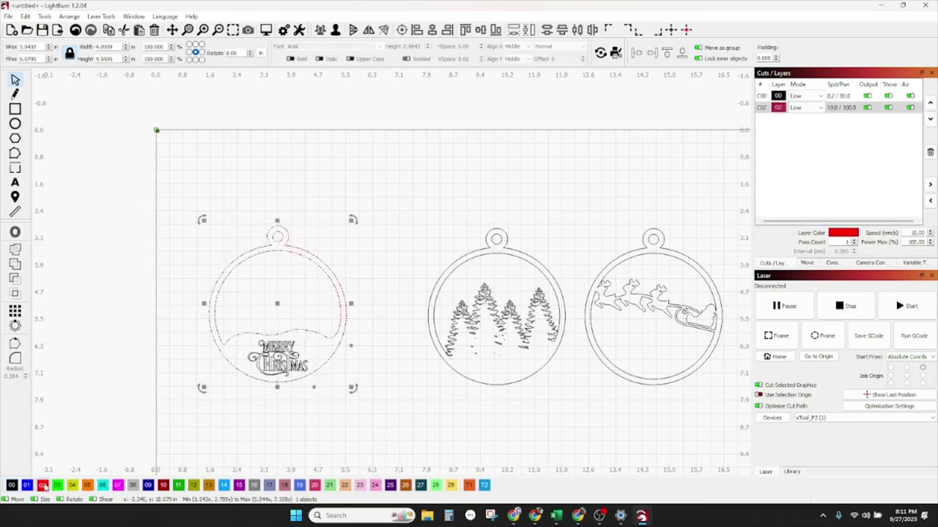
{"action": "left_click", "coordinate": [338, 418]}
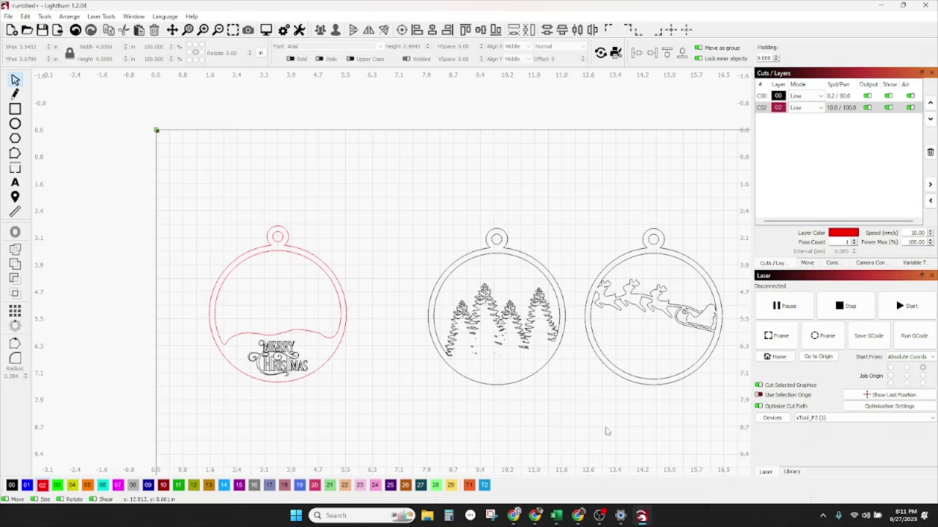
Step: Assign both the tree ring and the sleigh ring to the red 02 layer
{"action": "left_click_drag", "start_coordinate": [708, 427], "coordinate": [408, 172]}
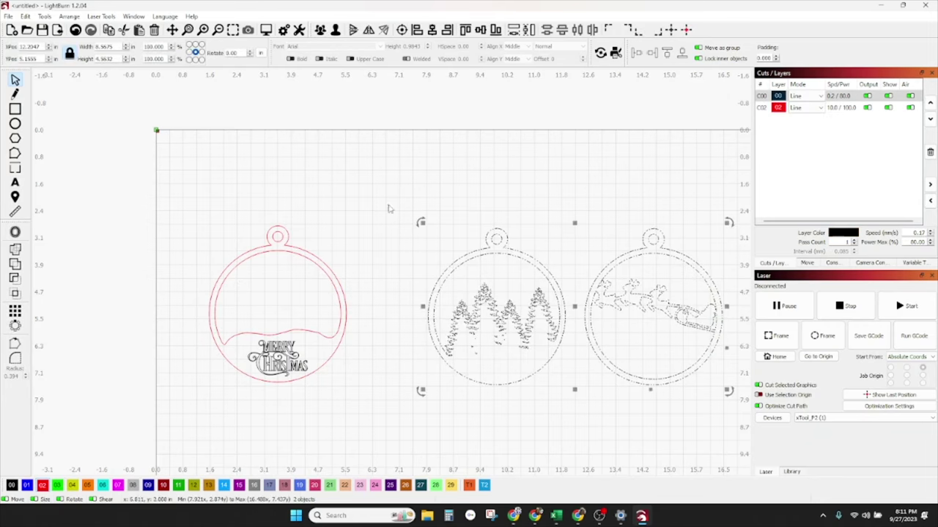
{"action": "left_click", "coordinate": [42, 485]}
{"action": "left_click", "coordinate": [469, 417]}
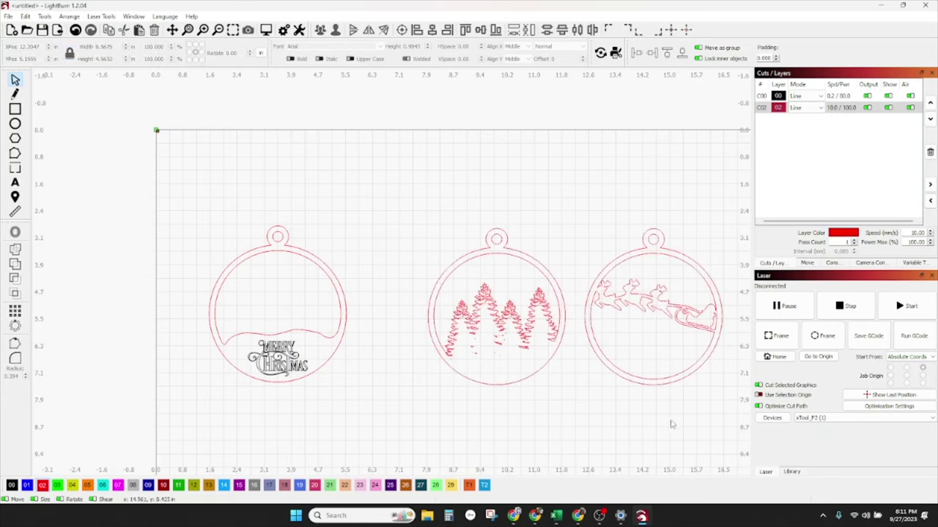
Step: Move the tree and sleigh rings closer to the hill ring, arranging all three ornaments side by side with small gaps
{"action": "left_click_drag", "start_coordinate": [708, 428], "coordinate": [429, 188]}
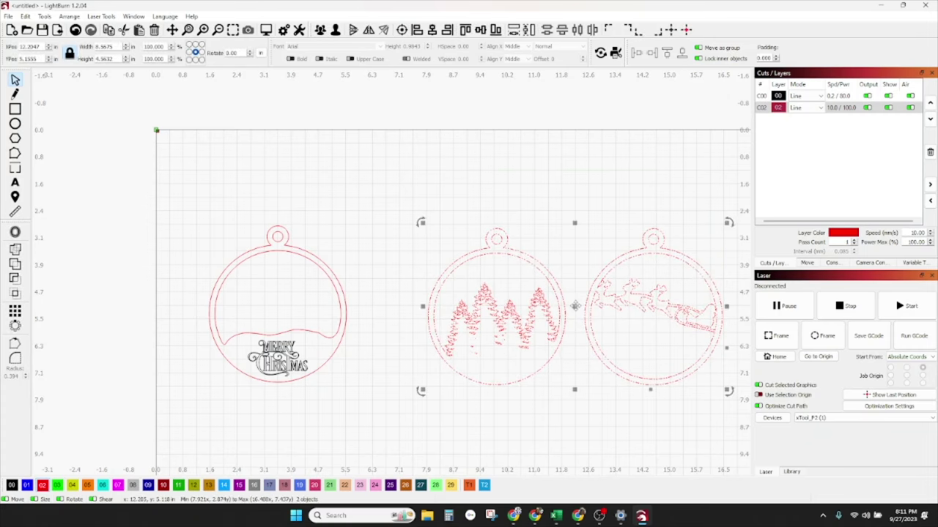
{"action": "left_click_drag", "start_coordinate": [575, 308], "coordinate": [502, 318]}
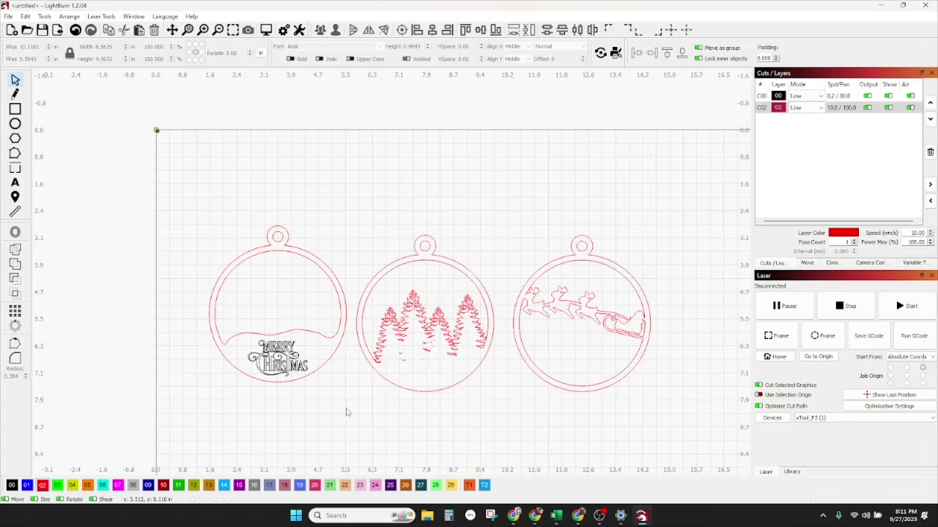
{"action": "mouse_move", "coordinate": [337, 416]}
{"action": "left_mouse_down"}
{"action": "mouse_move", "coordinate": [254, 279]}
{"action": "mouse_move", "coordinate": [198, 209]}
{"action": "left_mouse_up"}
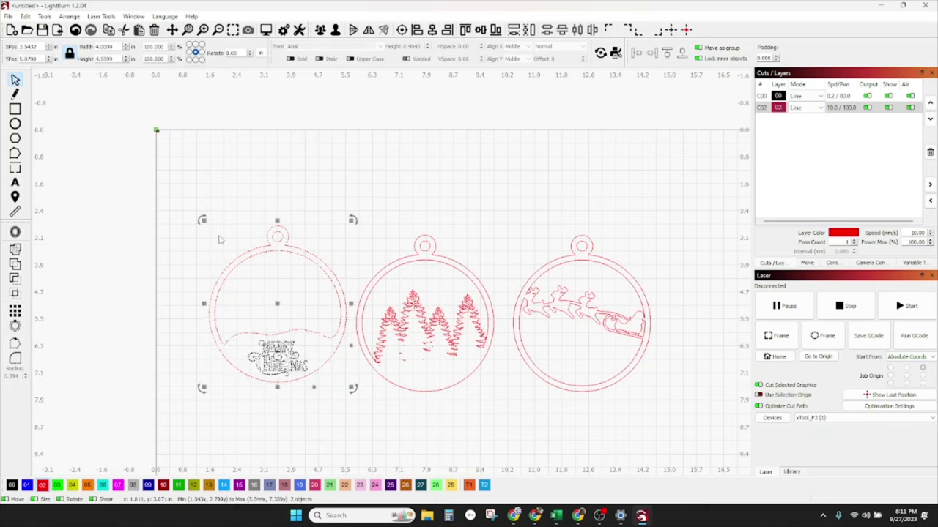
{"action": "left_click", "coordinate": [246, 218]}
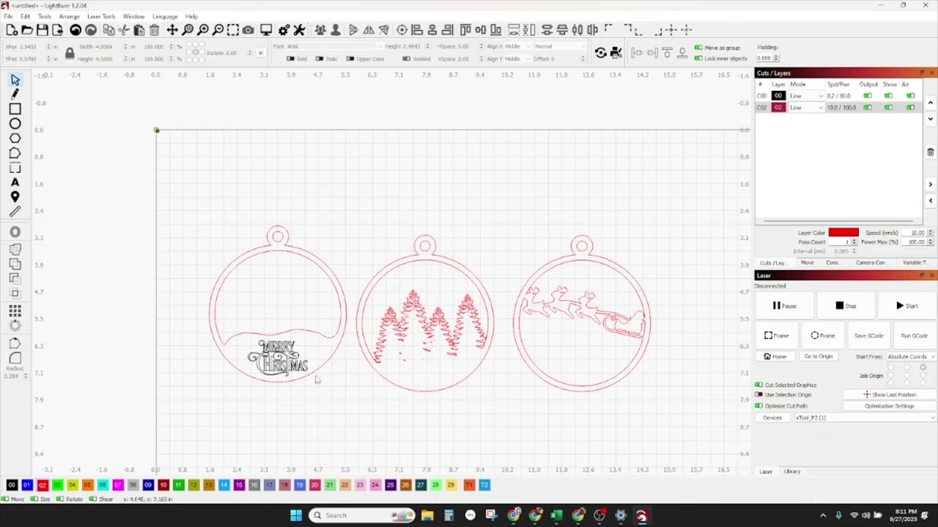
{"action": "left_click_drag", "start_coordinate": [322, 389], "coordinate": [227, 289]}
{"action": "mouse_move", "coordinate": [279, 346]}
{"action": "left_mouse_down"}
{"action": "mouse_move", "coordinate": [247, 322]}
{"action": "mouse_move", "coordinate": [285, 341]}
{"action": "left_mouse_up"}
{"action": "left_click", "coordinate": [586, 396]}
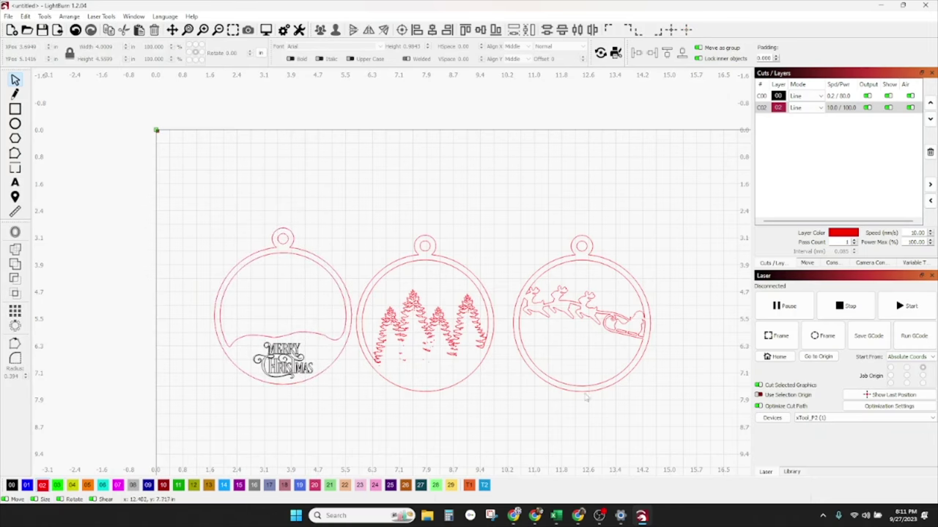
{"action": "left_click", "coordinate": [582, 316]}
{"action": "left_click_drag", "start_coordinate": [582, 315], "coordinate": [567, 315]}
{"action": "left_click", "coordinate": [673, 344]}
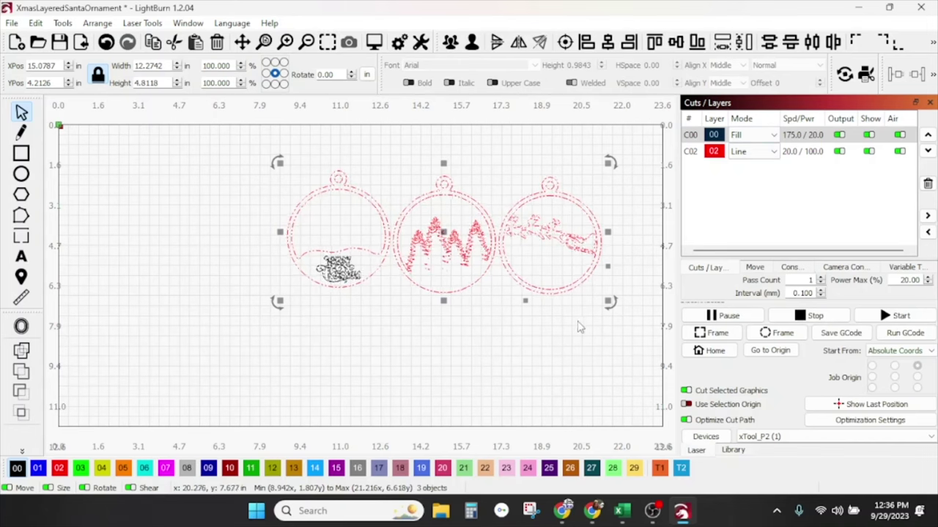
Step: Review the cut settings of the black 00 fill layer and the red 02 line layer
{"action": "double_click", "coordinate": [801, 135]}
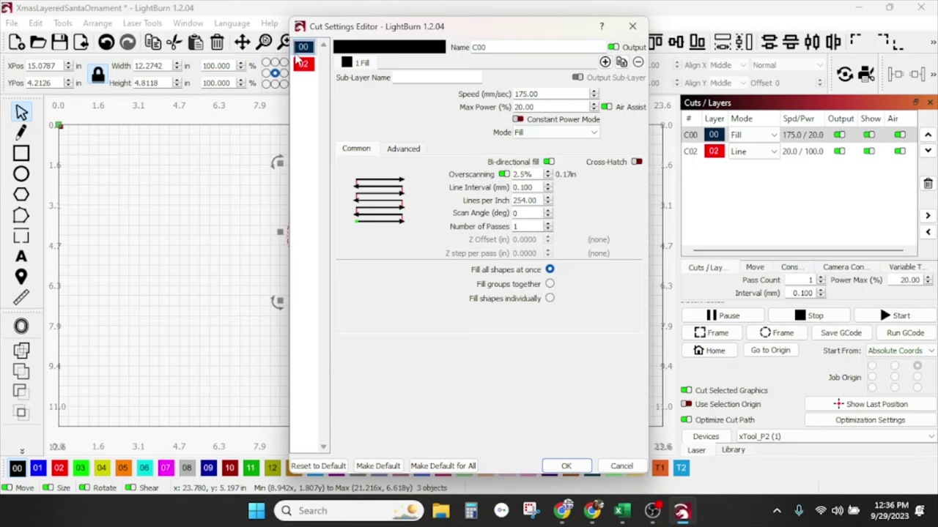
{"action": "left_click", "coordinate": [303, 64]}
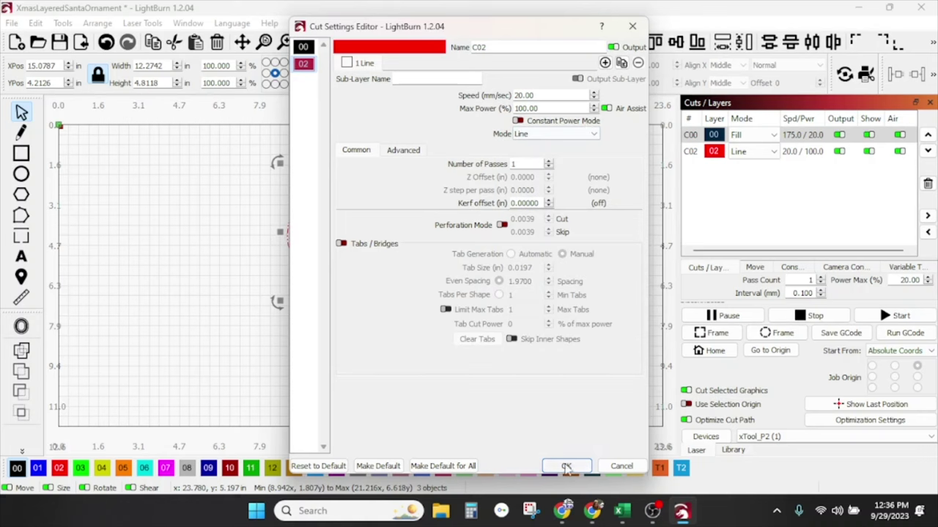
{"action": "left_click", "coordinate": [566, 466]}
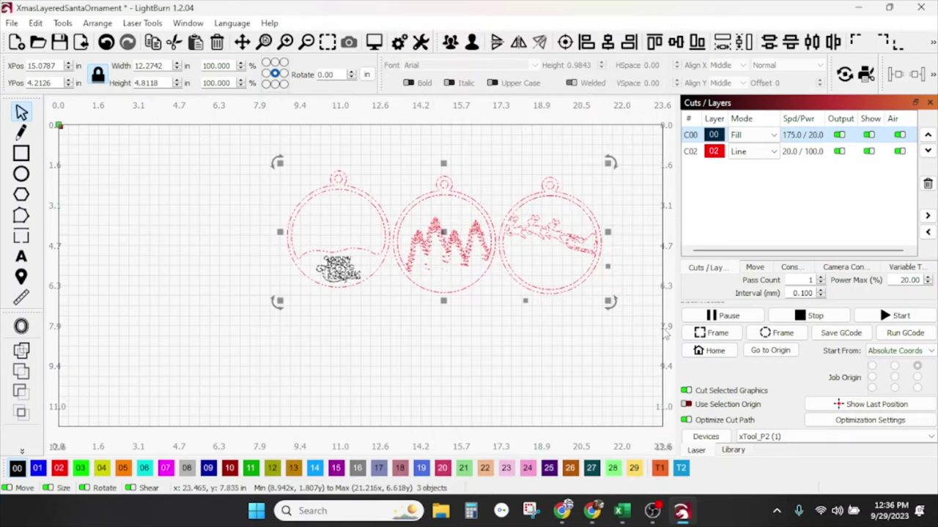